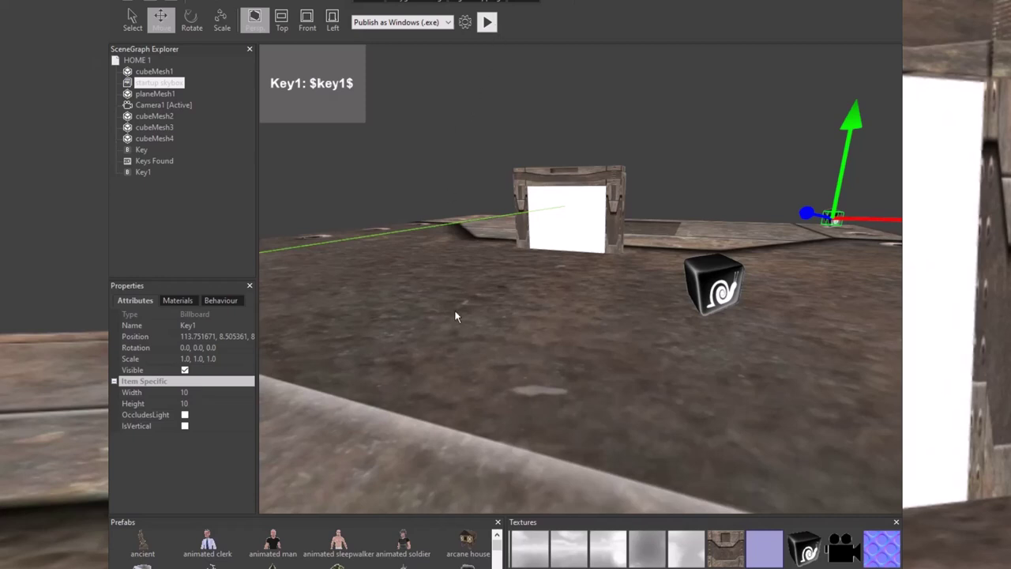
# - Run the scene as a Windows (.exe) build and walk across the floor toward the nearer snail cube
pyautogui.moveTo(455, 316); pyautogui.dragTo(494, 308)
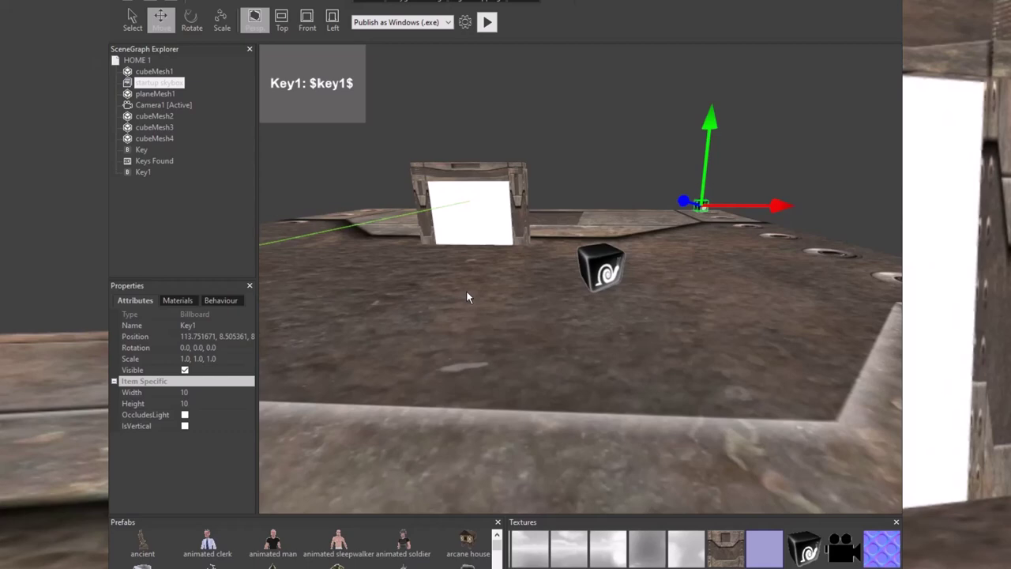
pyautogui.click(487, 22)
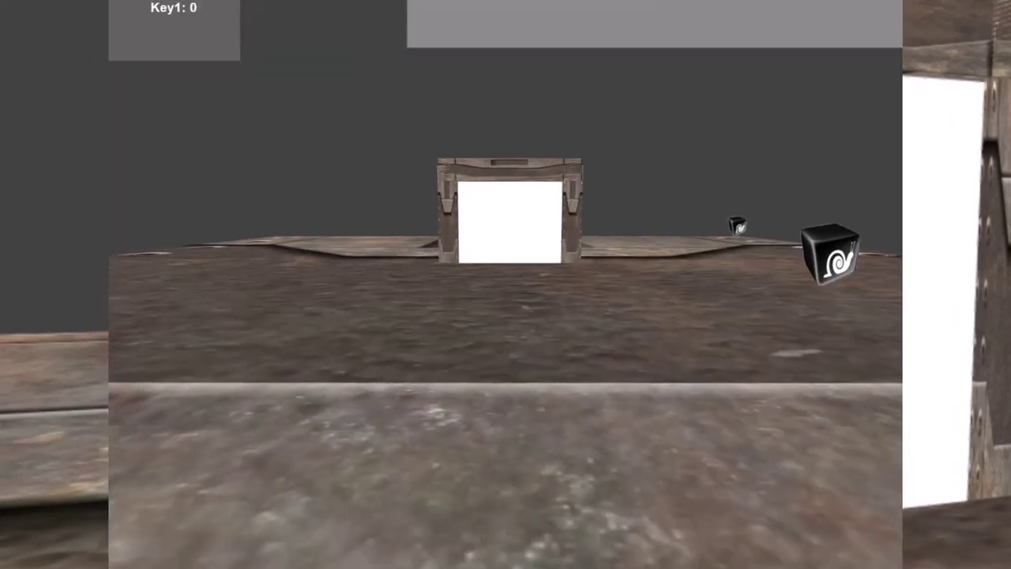
pyautogui.press('w')
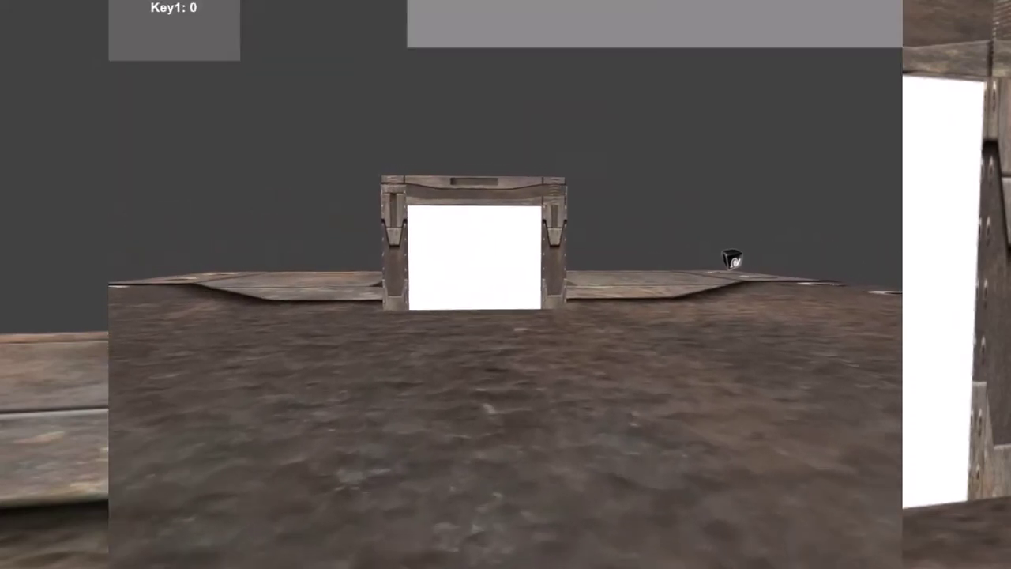
pyautogui.press('w')
pyautogui.press('d')
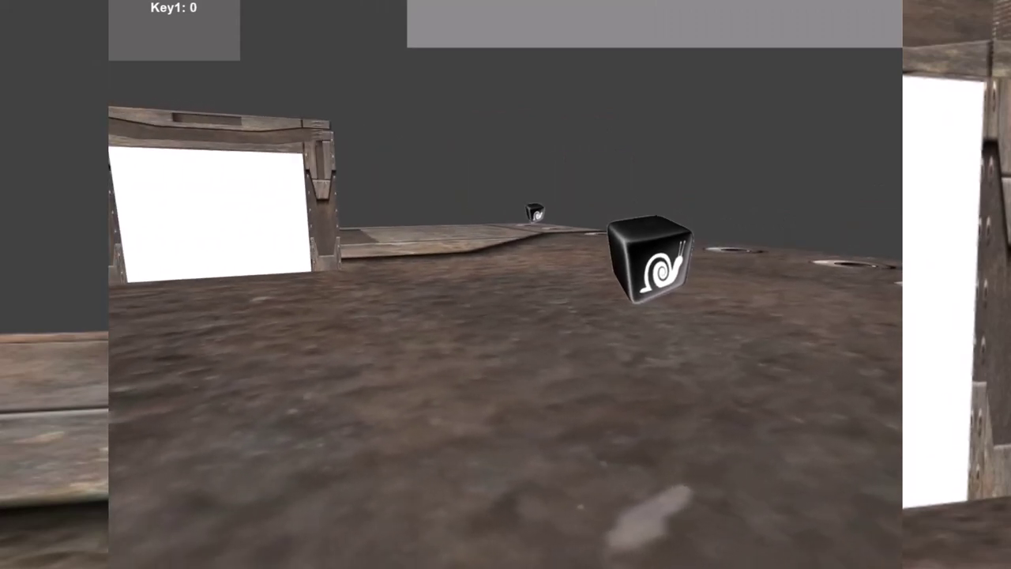
pyautogui.press('d')
pyautogui.press('w')
pyautogui.press('a')
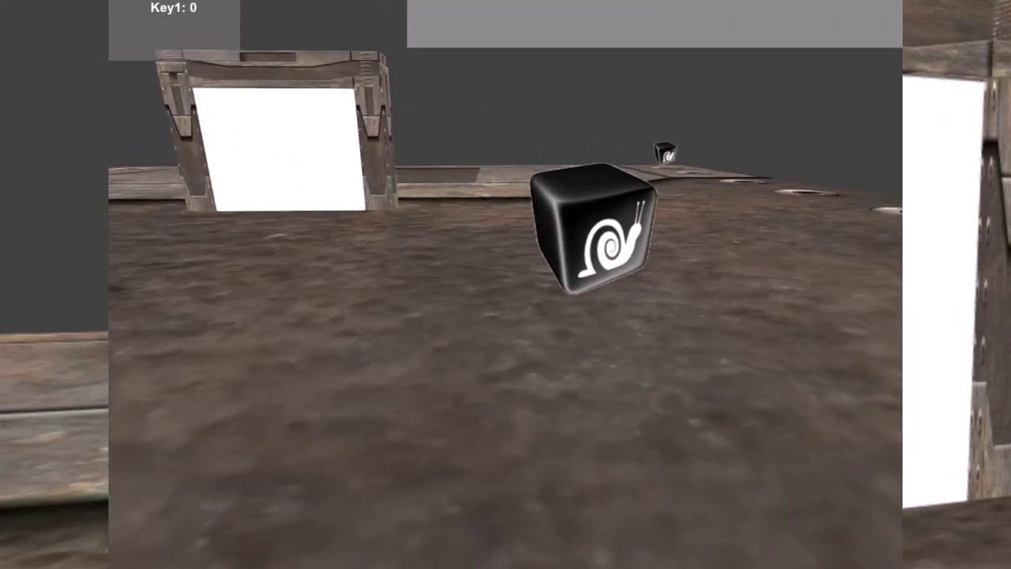
pyautogui.press('d')
pyautogui.press('a')
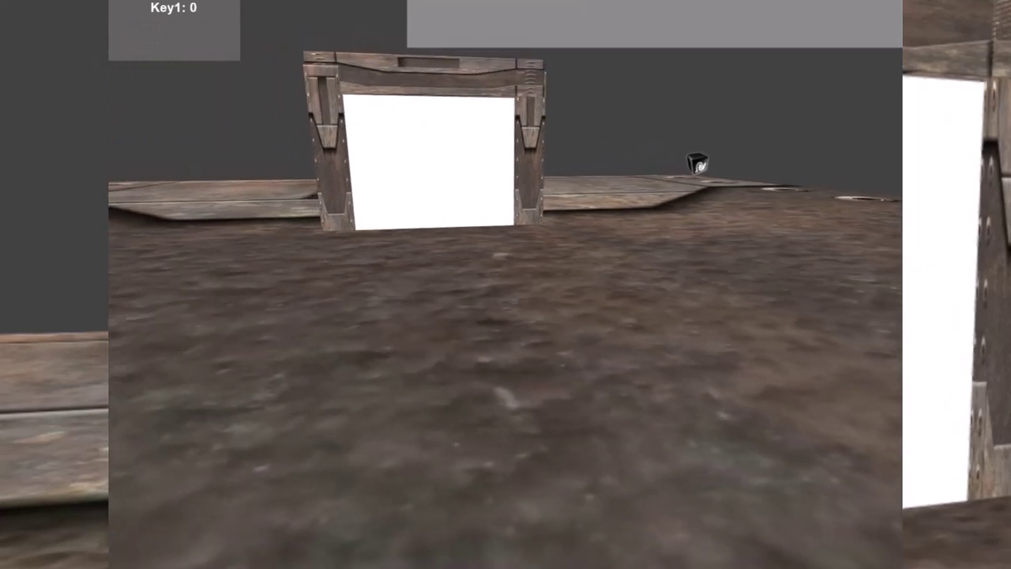
# - Walk up to the white doorway without collecting a key, then back away from it
pyautogui.press('w')
pyautogui.press('a')
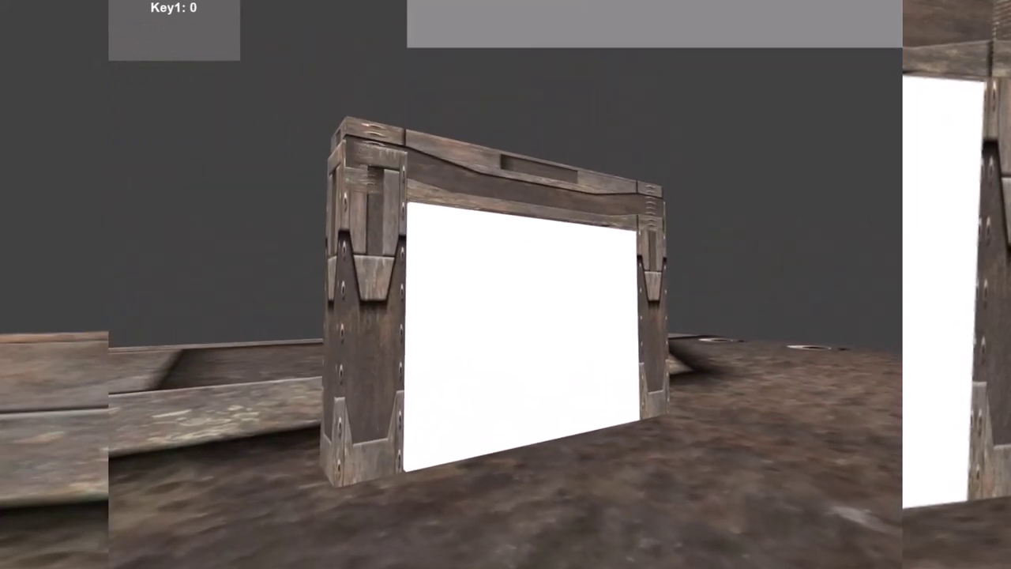
pyautogui.press('d')
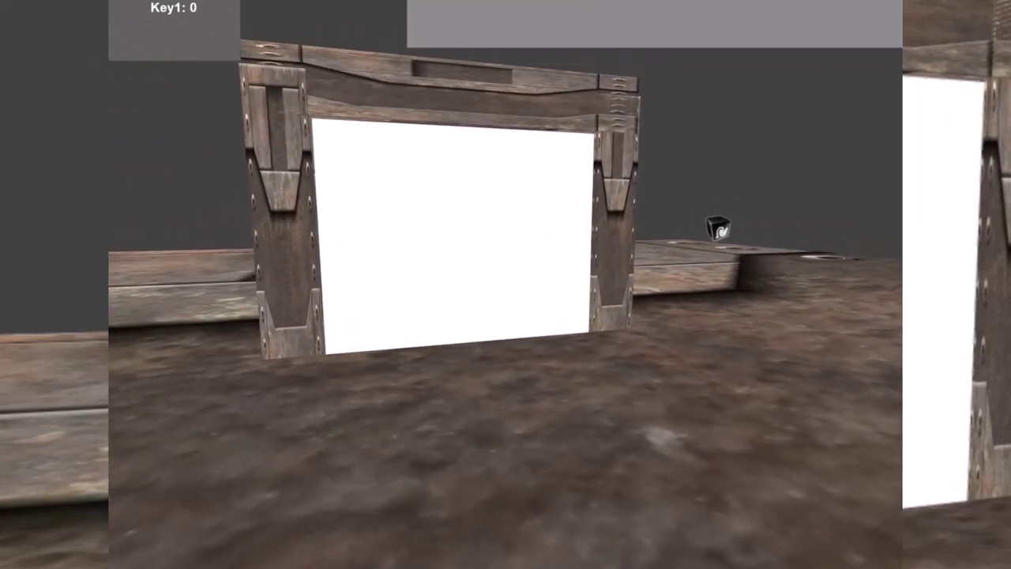
pyautogui.press('a')
pyautogui.press('d')
pyautogui.press('s')
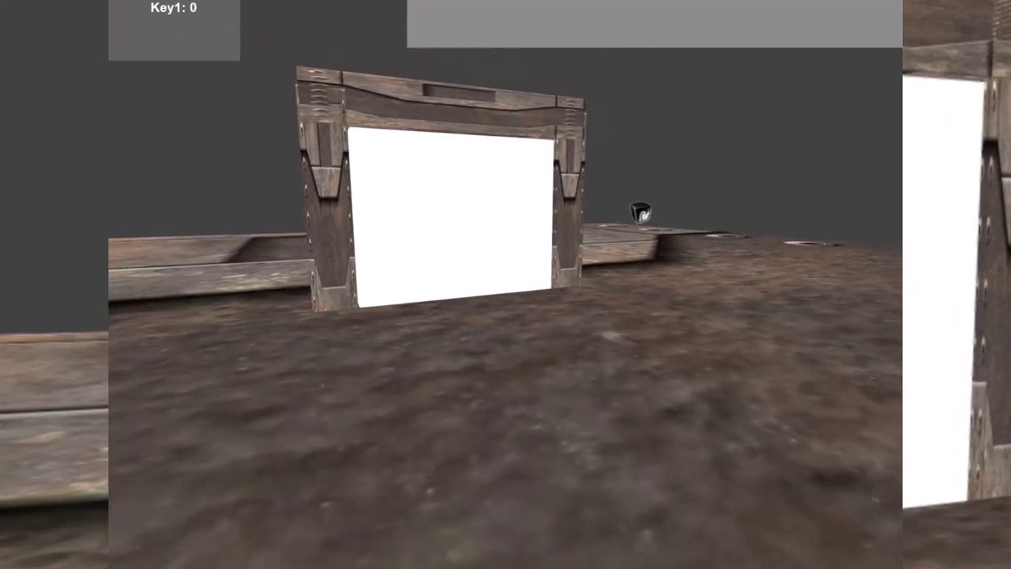
pyautogui.press('s')
# - Pass beside the nearer snail cube and return to the white doorway without picking up the key
pyautogui.press('d')
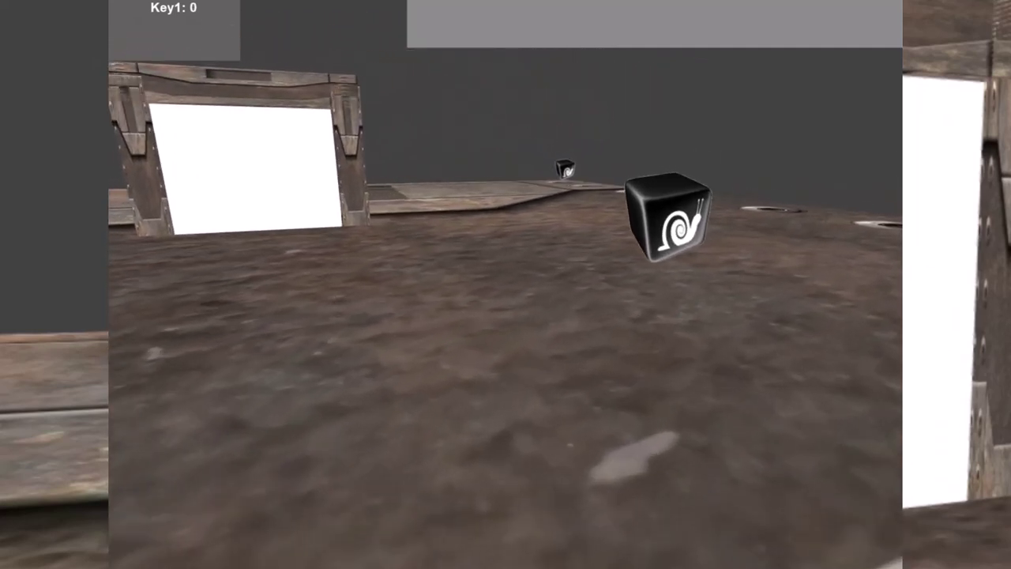
pyautogui.press('w')
pyautogui.press('a')
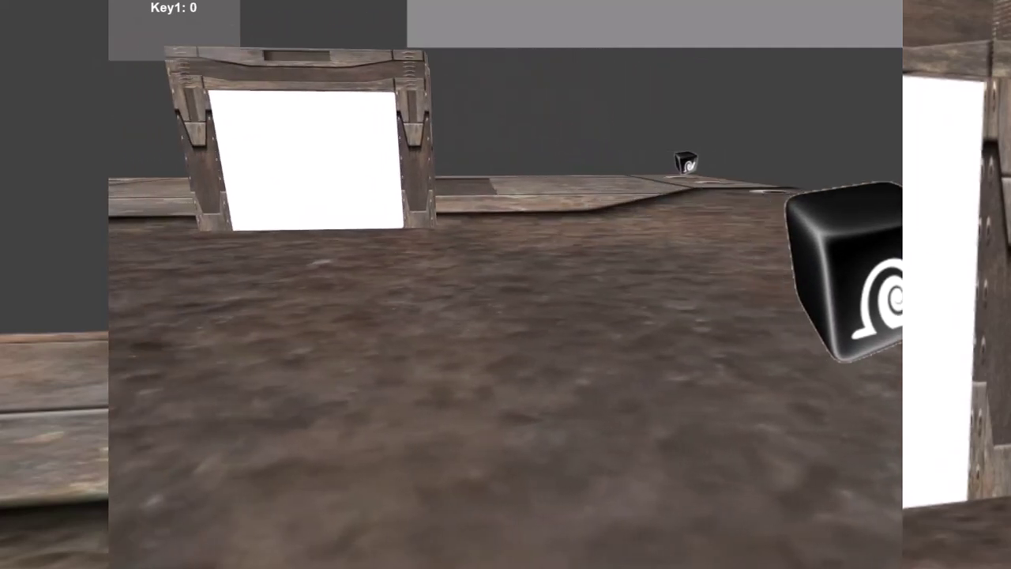
pyautogui.press('w')
pyautogui.press('w')
pyautogui.press('d')
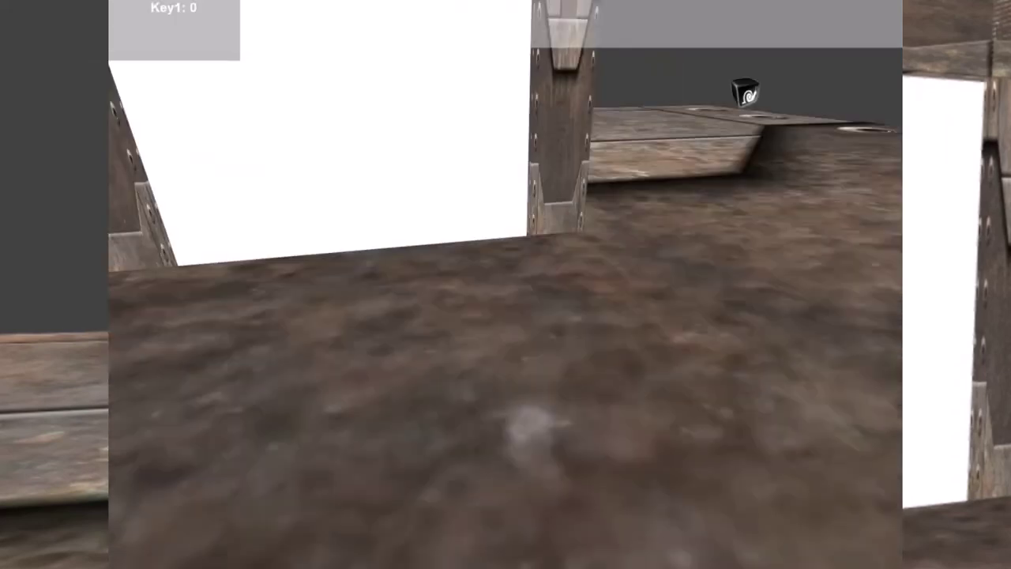
# - Turn away from the doorway and walk up to the nearer snail cube, stopping just short of it
pyautogui.press('w')
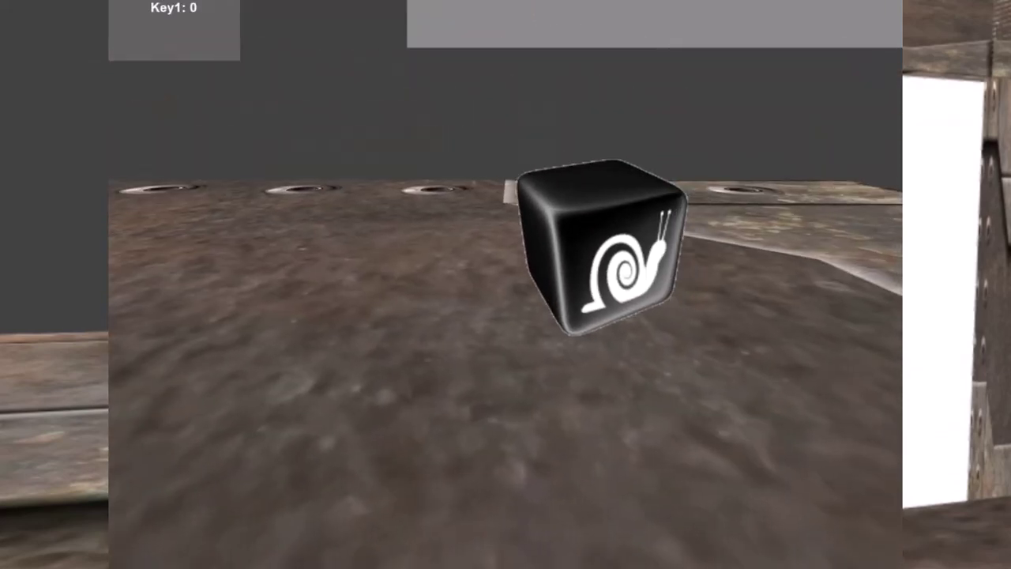
pyautogui.press('w')
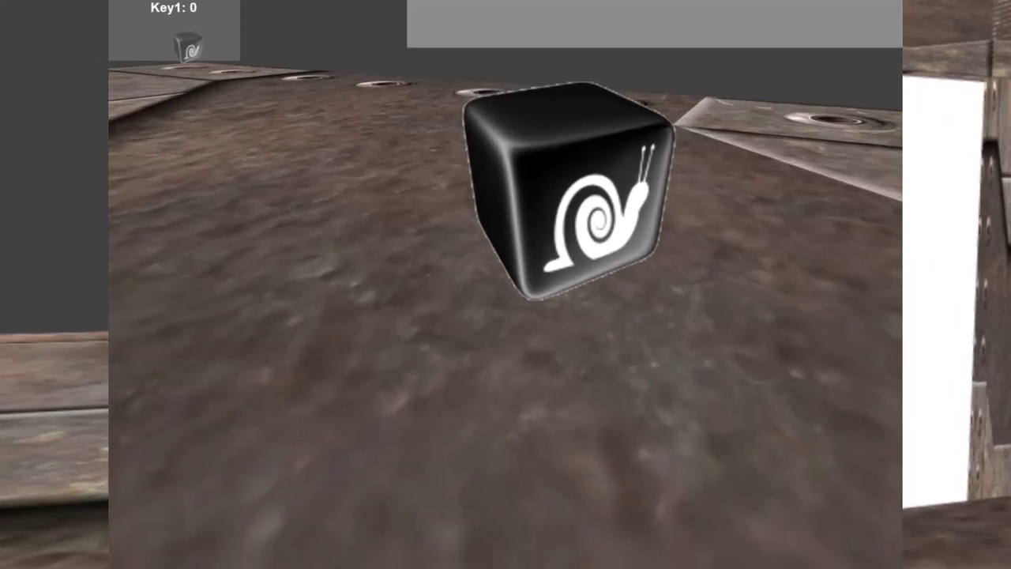
pyautogui.press('s')
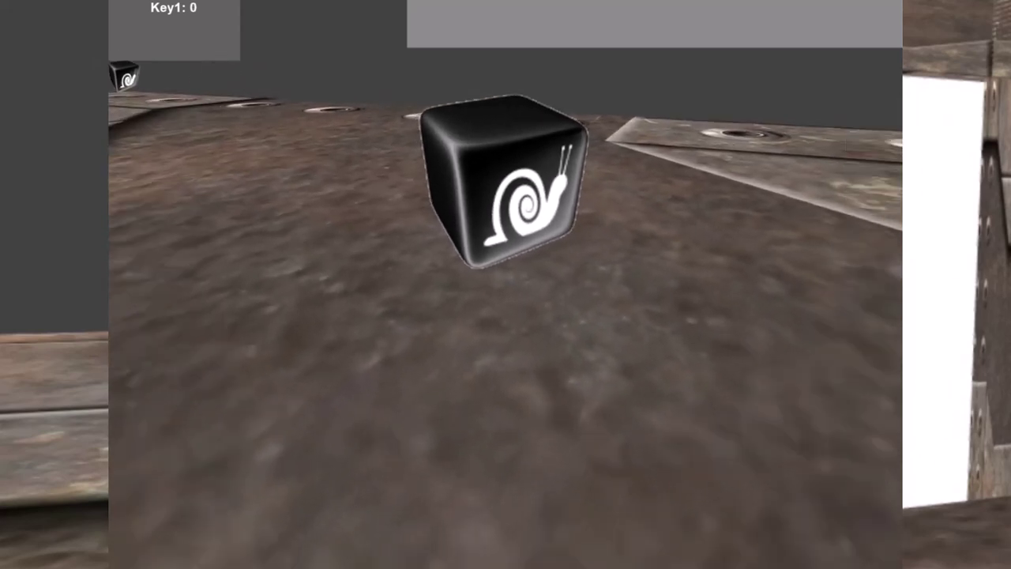
pyautogui.press('w')
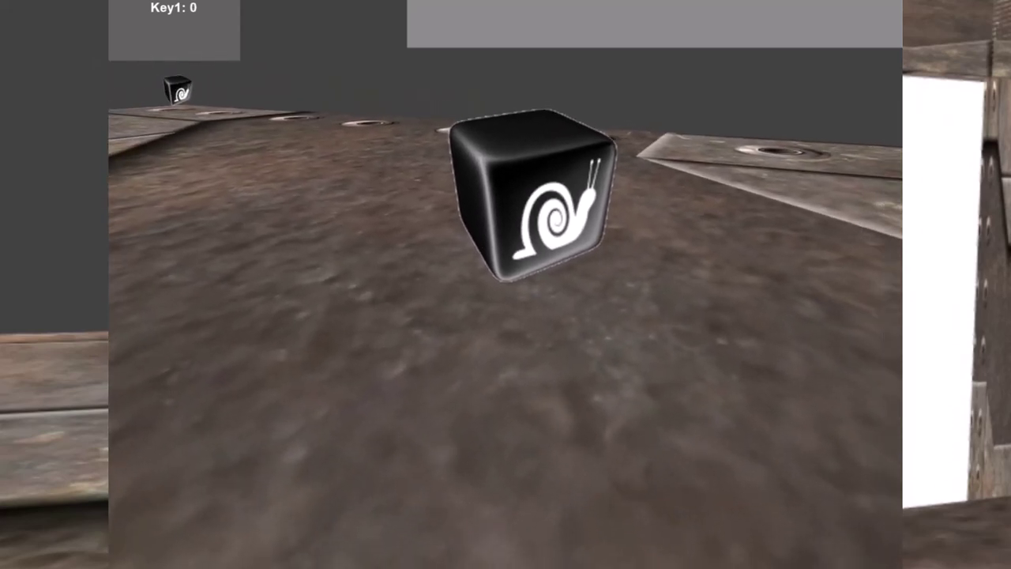
# - Examine the white doorway and the nearer snail cube by turning back and forth between them
pyautogui.press('a')
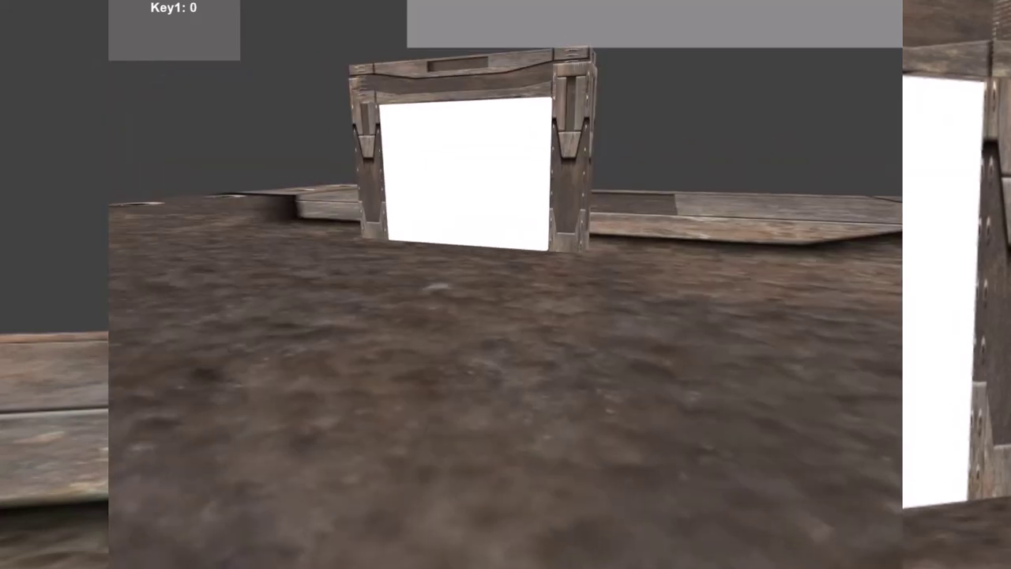
pyautogui.press('a')
pyautogui.press('w')
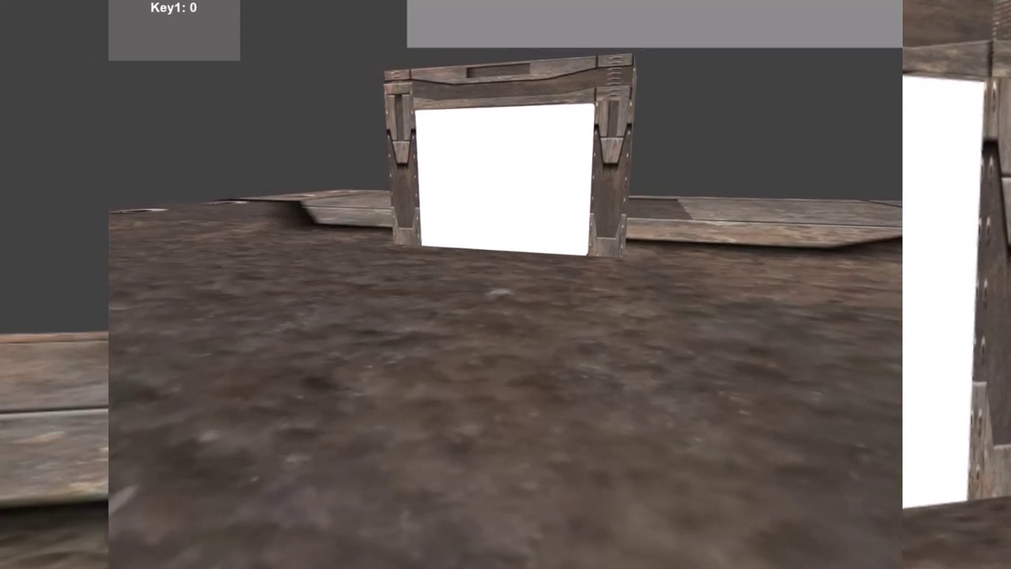
pyautogui.press('a')
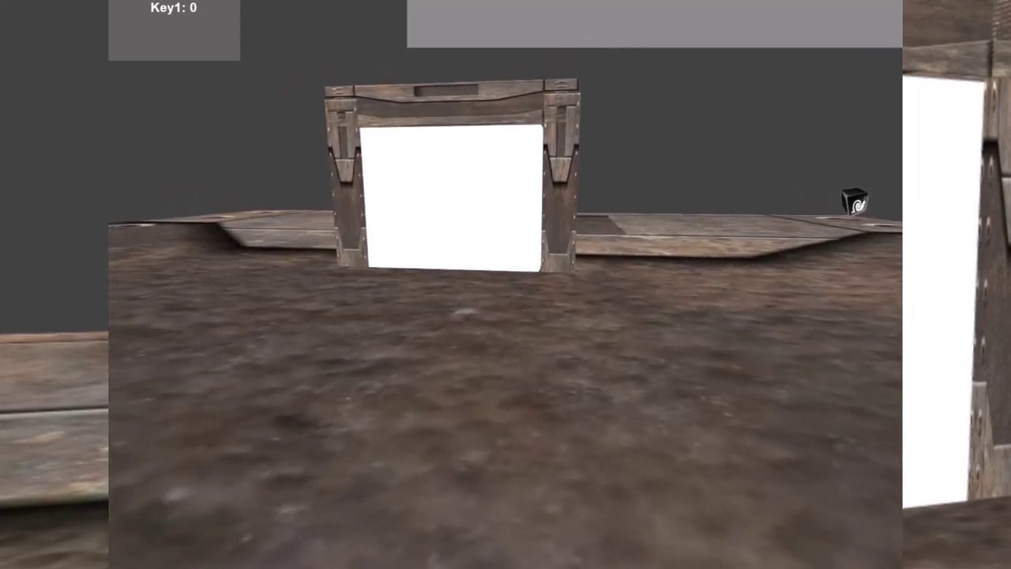
pyautogui.press('d')
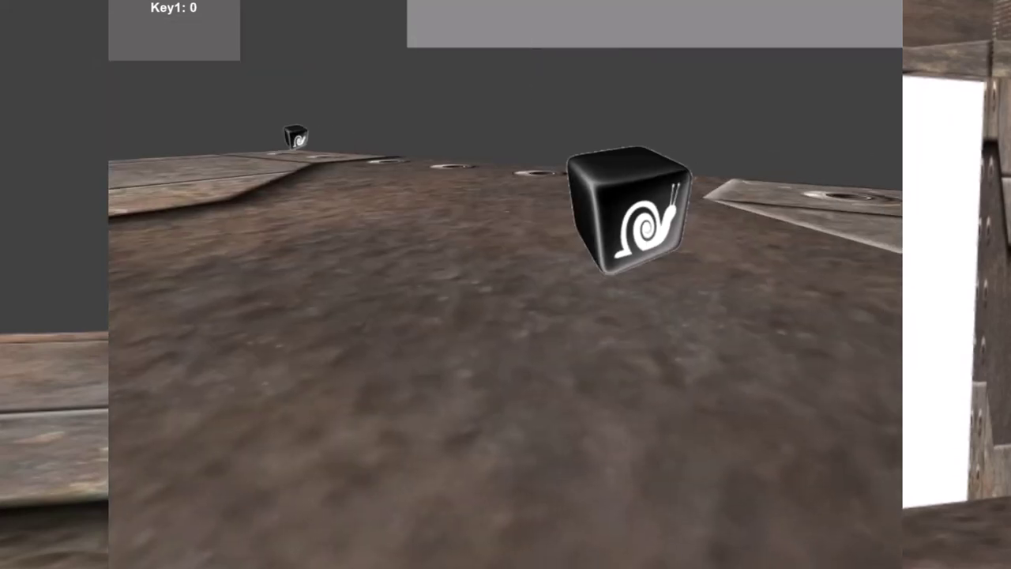
pyautogui.press('a')
pyautogui.press('d')
pyautogui.press('a')
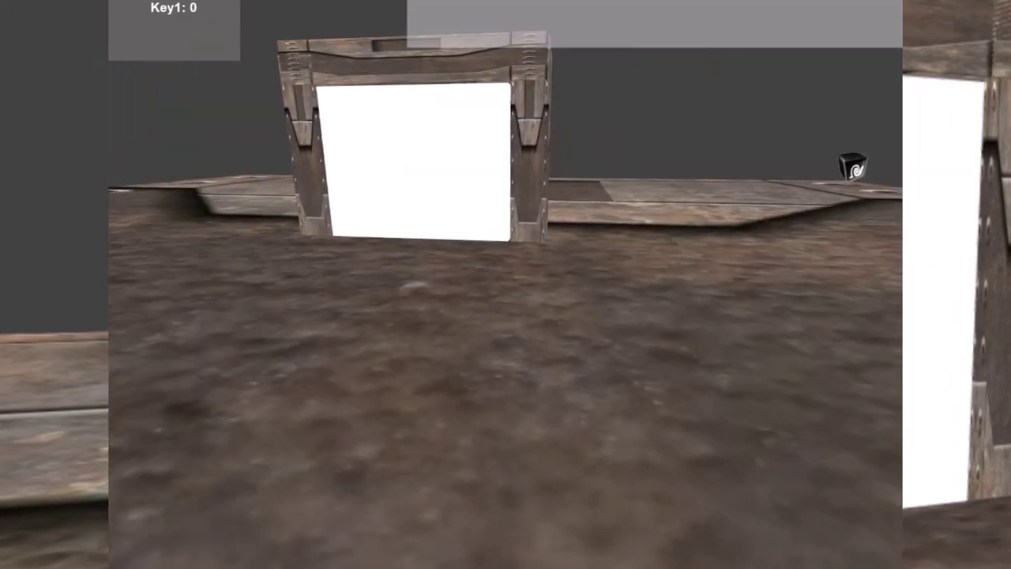
pyautogui.press('d')
pyautogui.press('d')
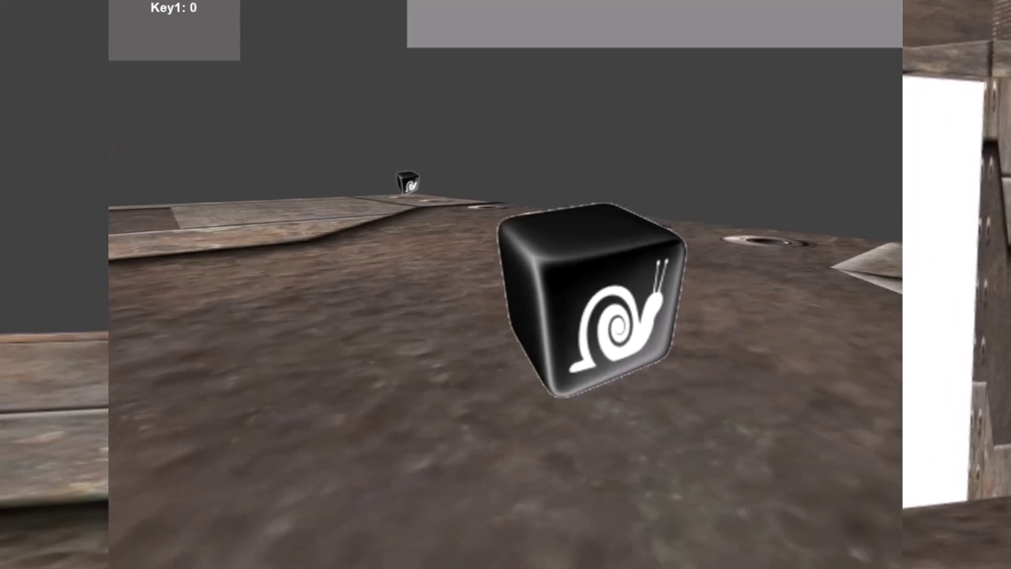
pyautogui.press('a')
pyautogui.press('d')
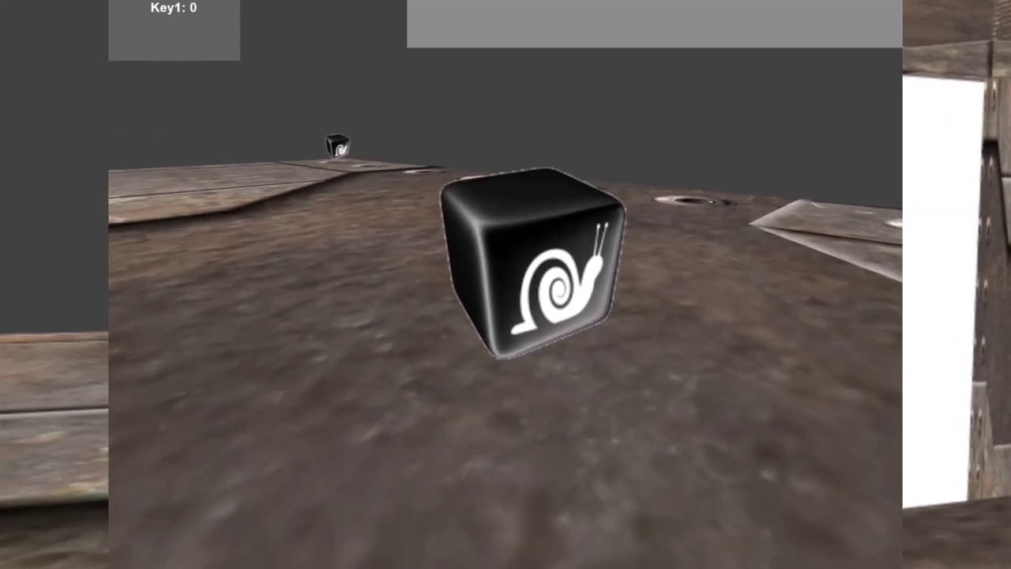
pyautogui.press('d')
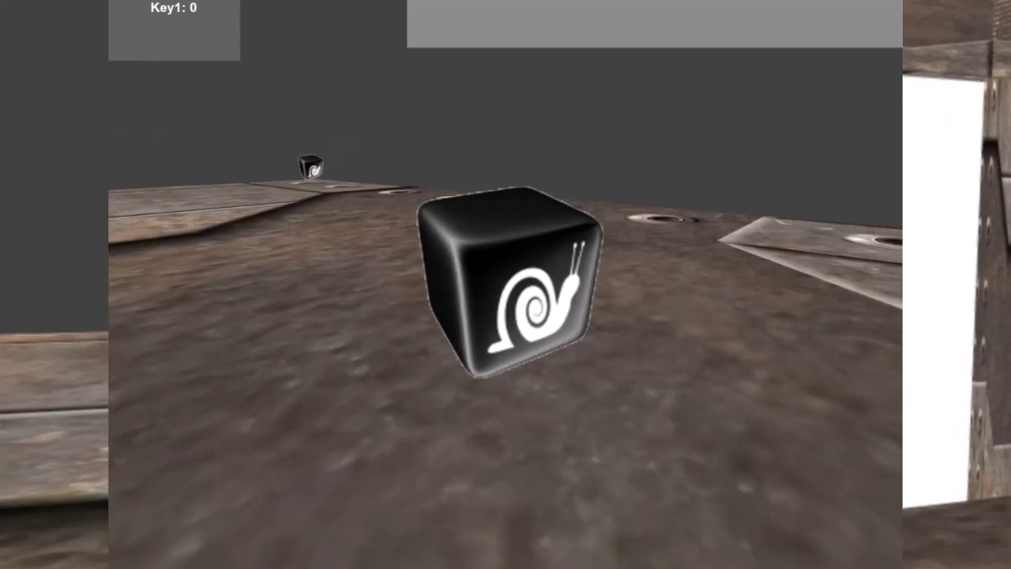
pyautogui.press('a')
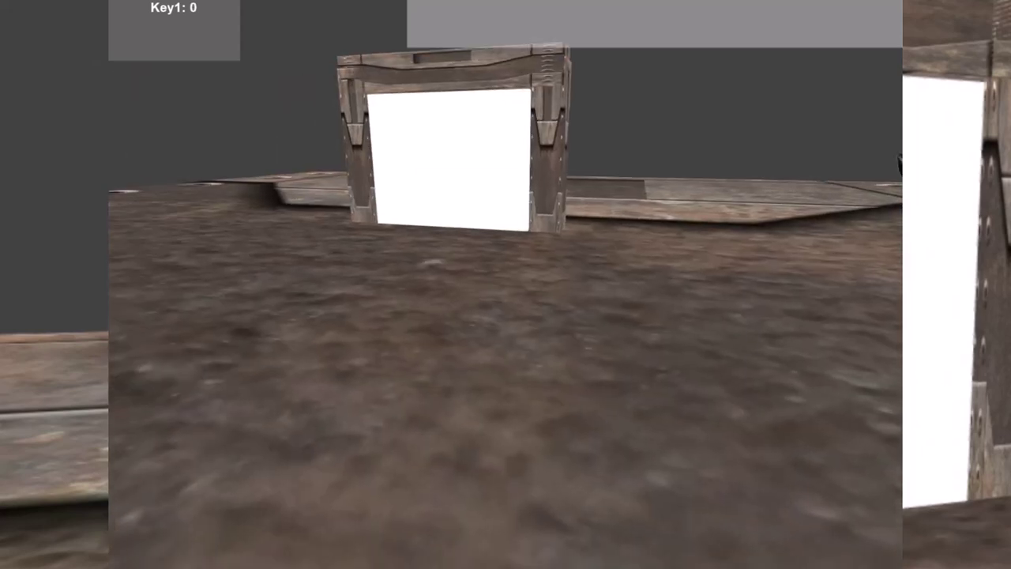
pyautogui.press('d')
pyautogui.press('d')
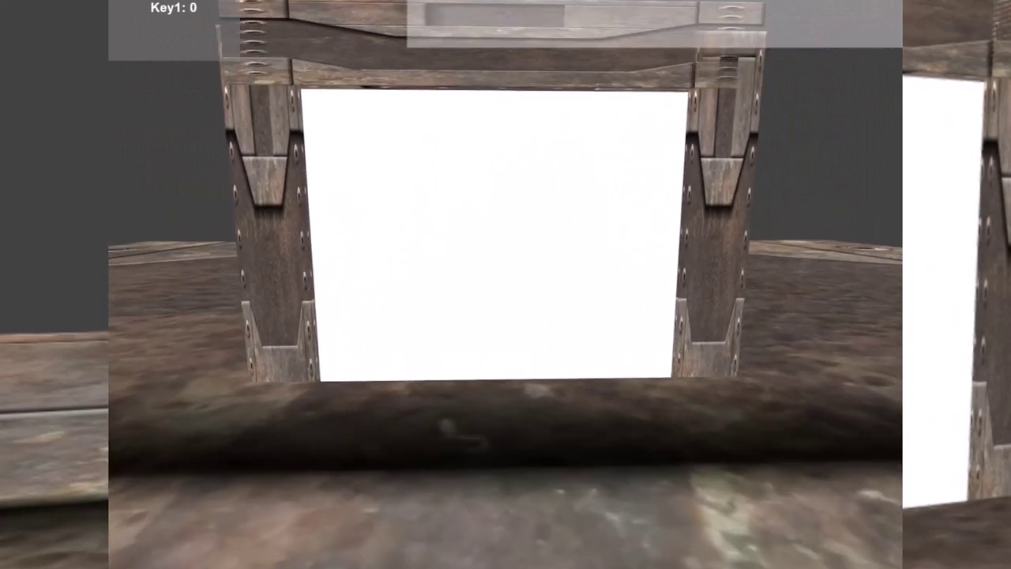
# - Walk into the nearer snail cube to collect Key1
pyautogui.press('w')
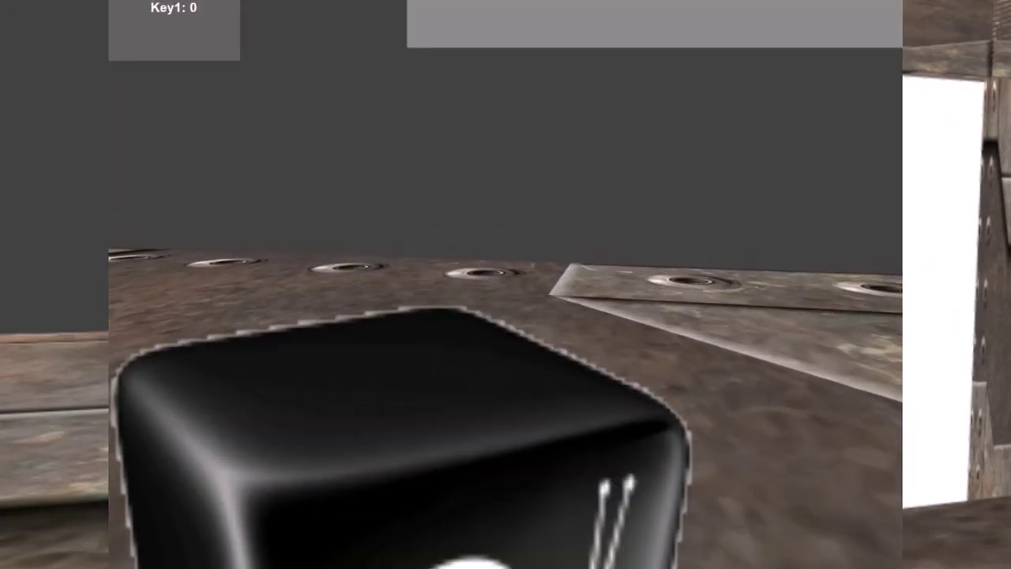
pyautogui.press('s')
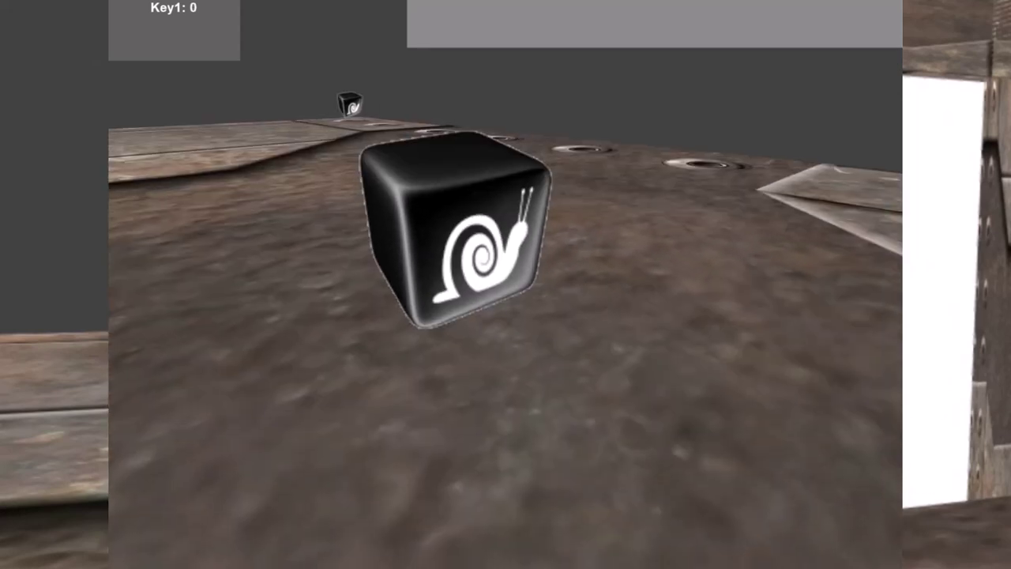
pyautogui.press('w')
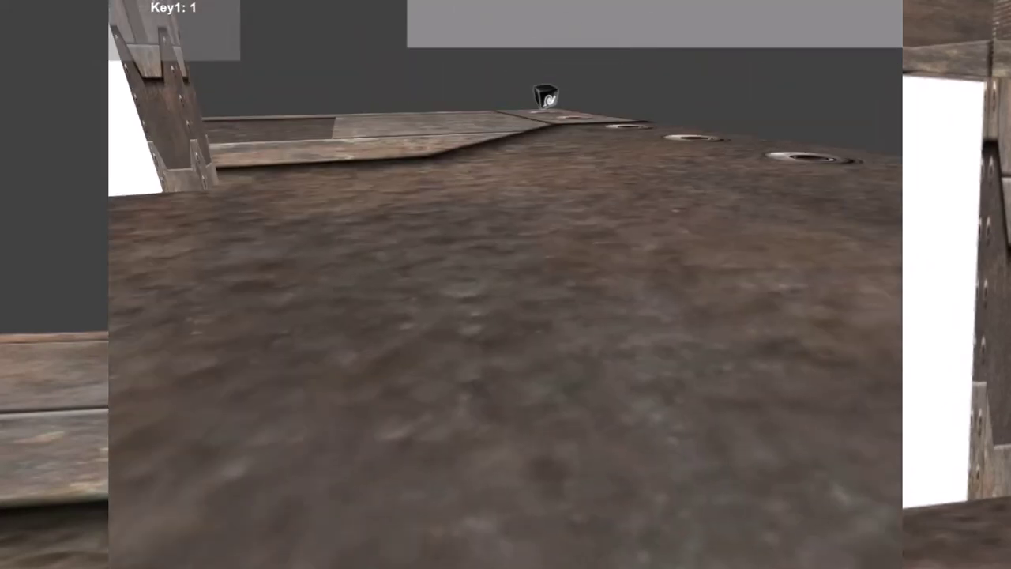
# - Carry the collected key to the white doorway and walk up against it to test the key condition
pyautogui.press('a')
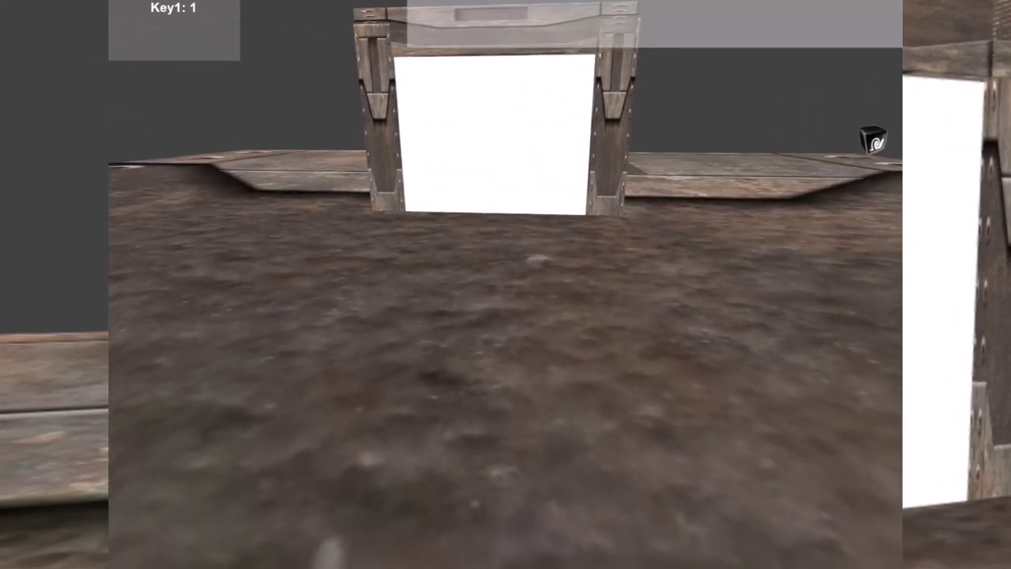
pyautogui.press('w')
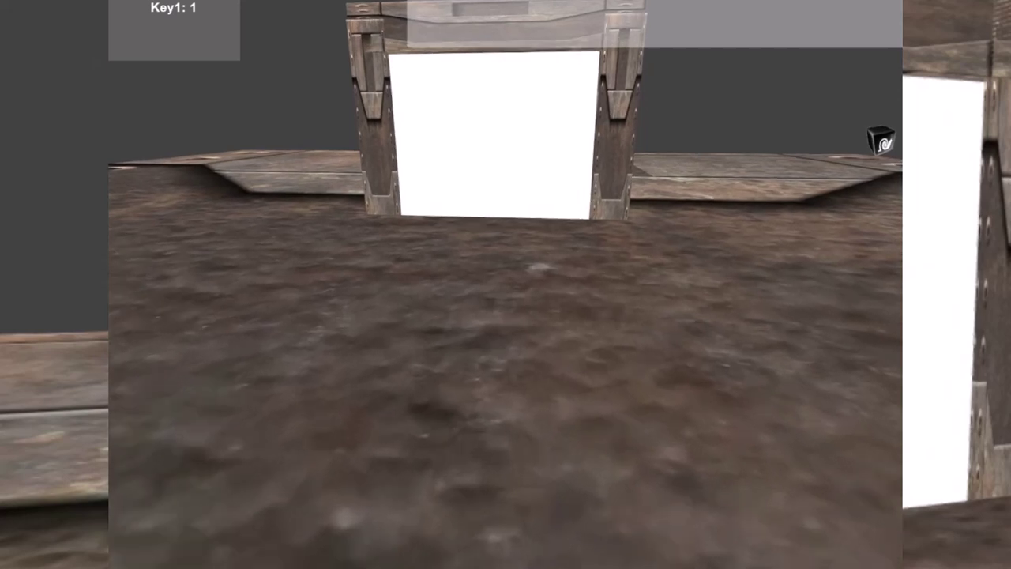
pyautogui.press('w')
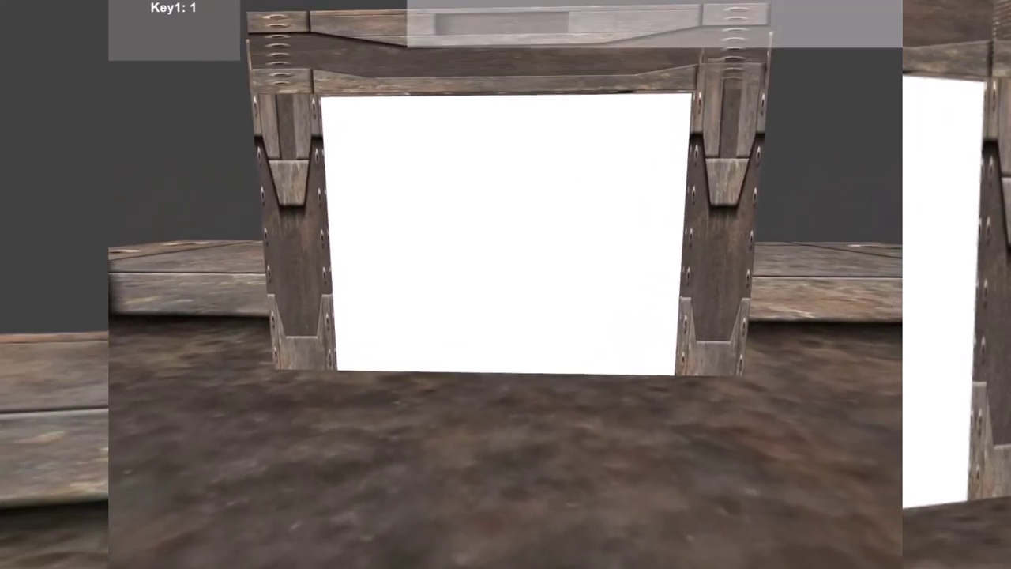
pyautogui.press('s')
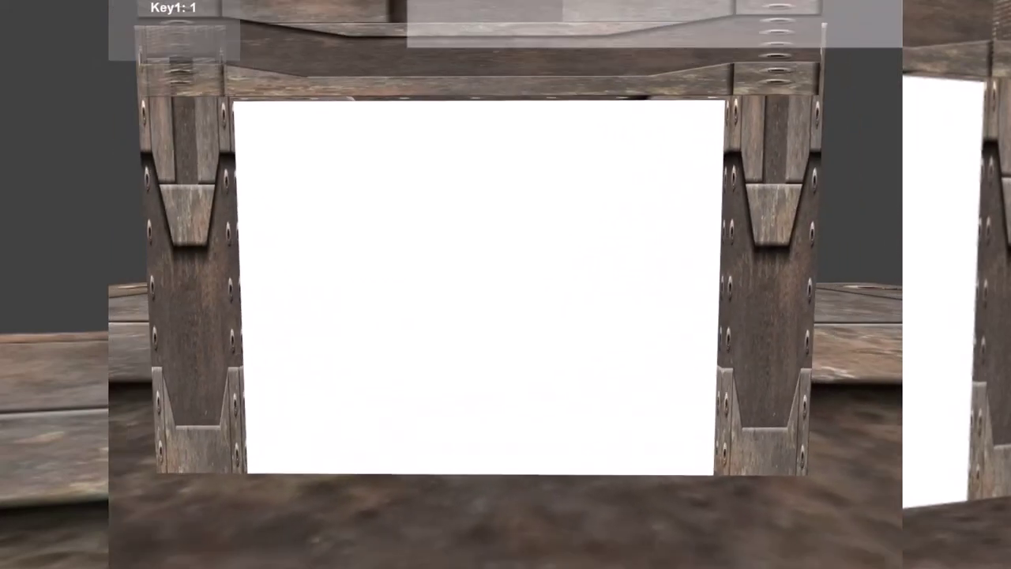
pyautogui.press('w')
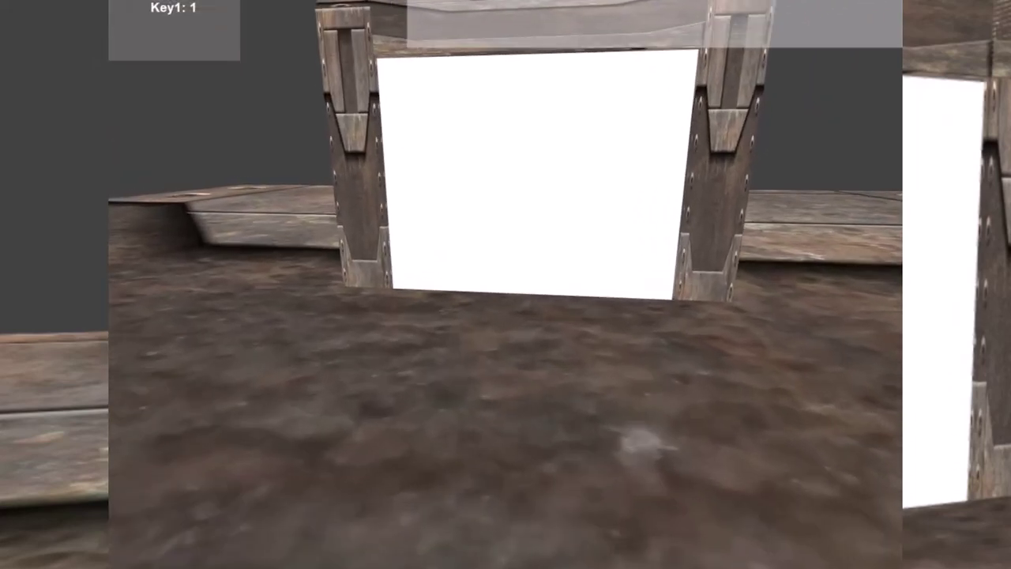
pyautogui.press('w')
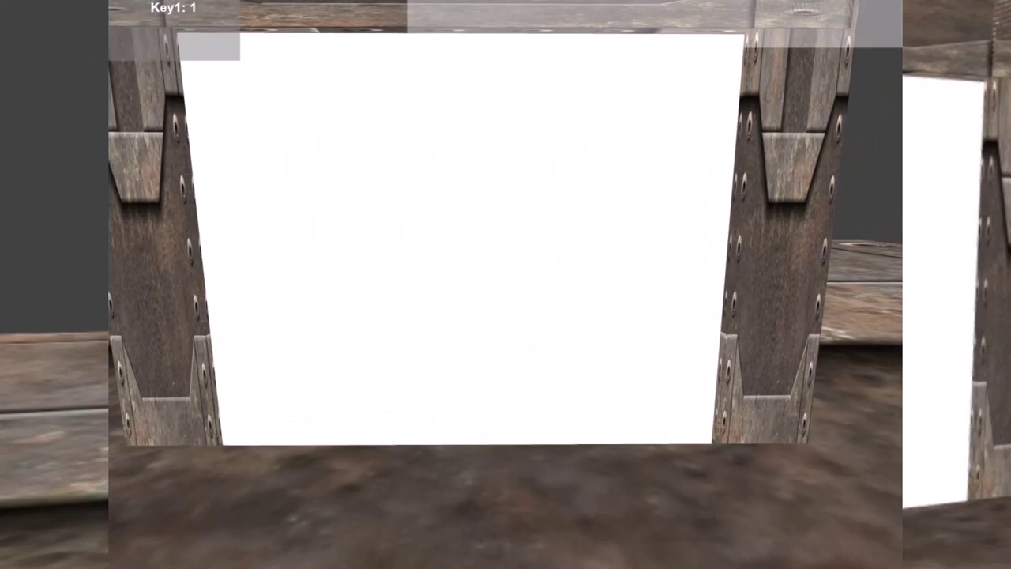
# - Back away from the white doorway and walk into it again to retest the key condition
pyautogui.press('s')
pyautogui.press('w')
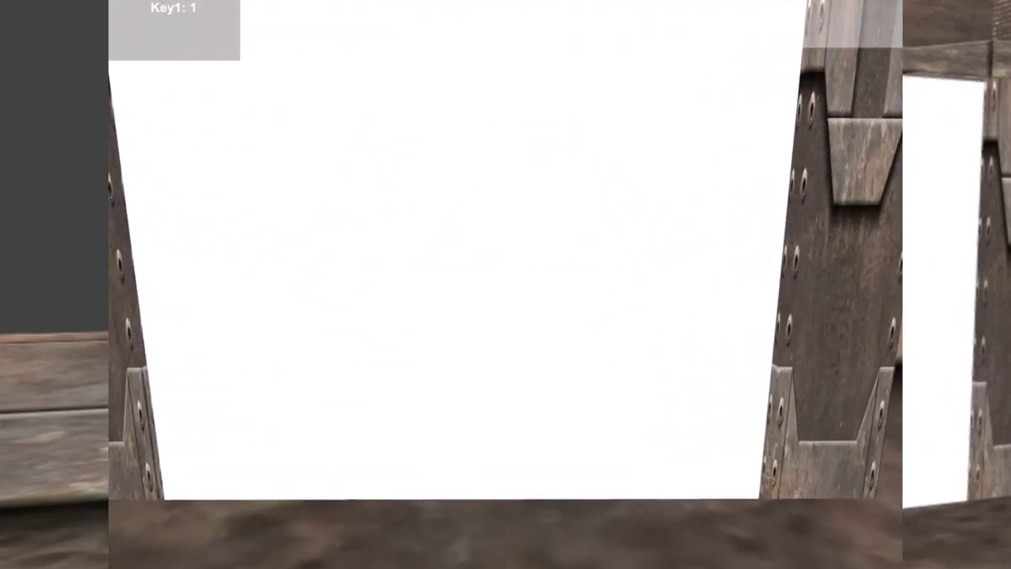
pyautogui.press('w')
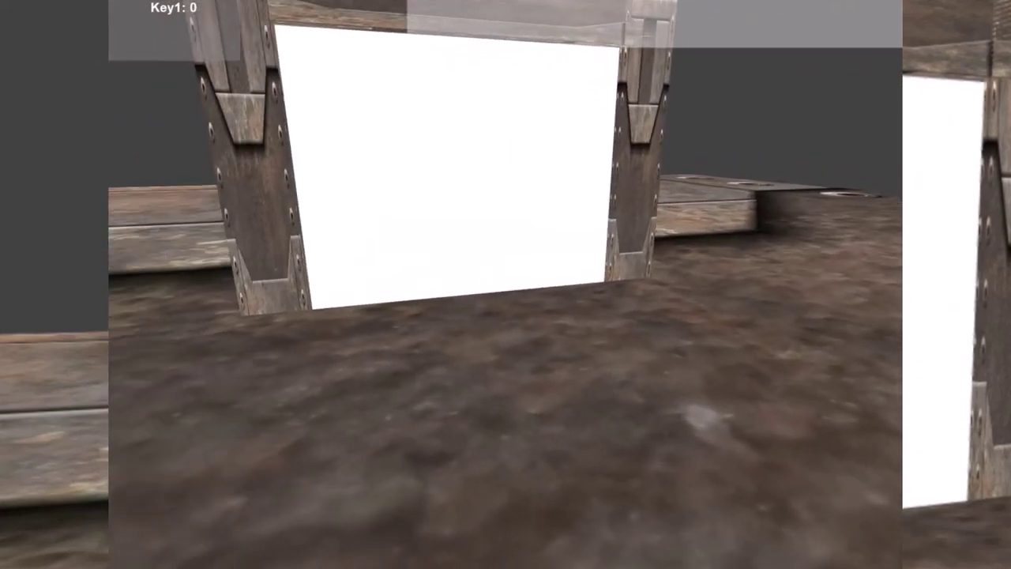
# - End the playtest, rerun the scene briefly to view its starting state, and return to the editor
pyautogui.press('Escape')
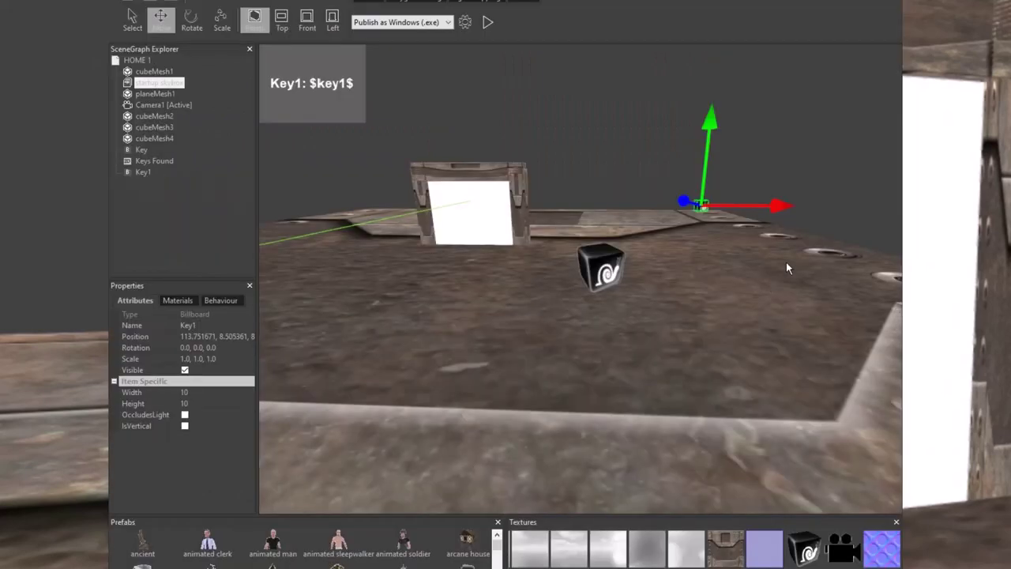
pyautogui.click(489, 22)
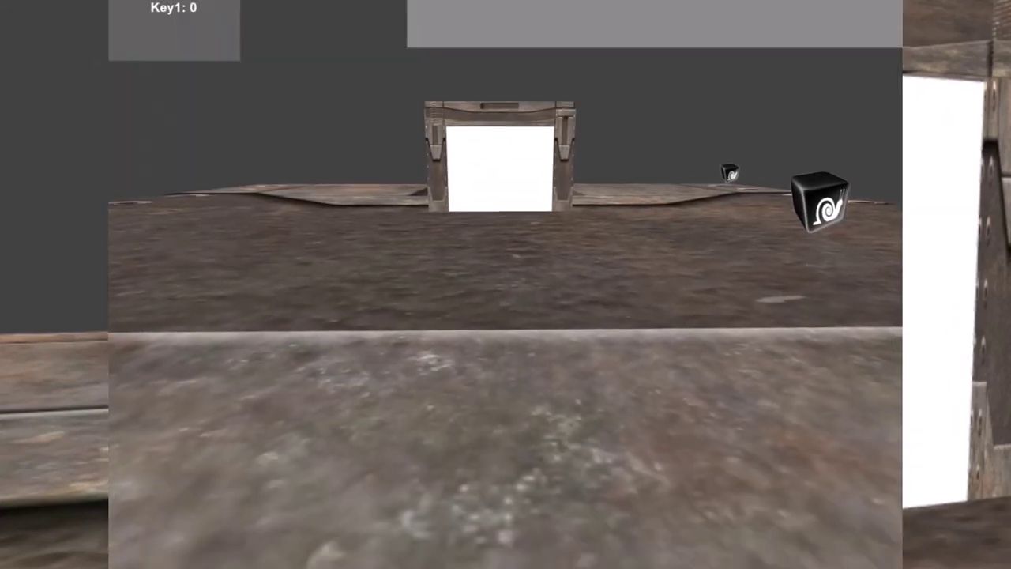
pyautogui.press('Escape')
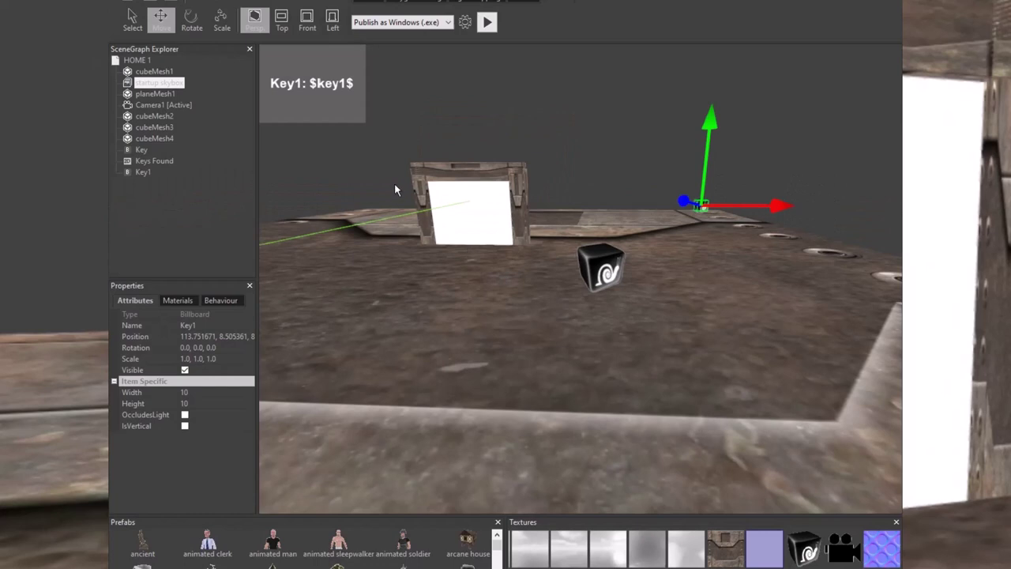
# - Delete the Key1 billboard, the Keys Found overlay and the Key billboard from the scene
pyautogui.click(144, 172)
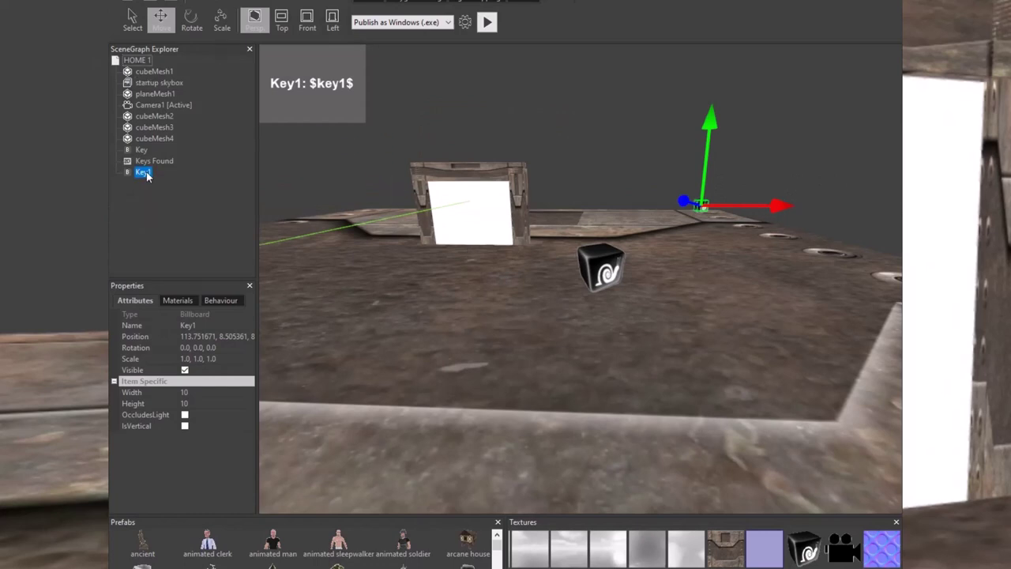
pyautogui.click(145, 172)
pyautogui.press('Delete')
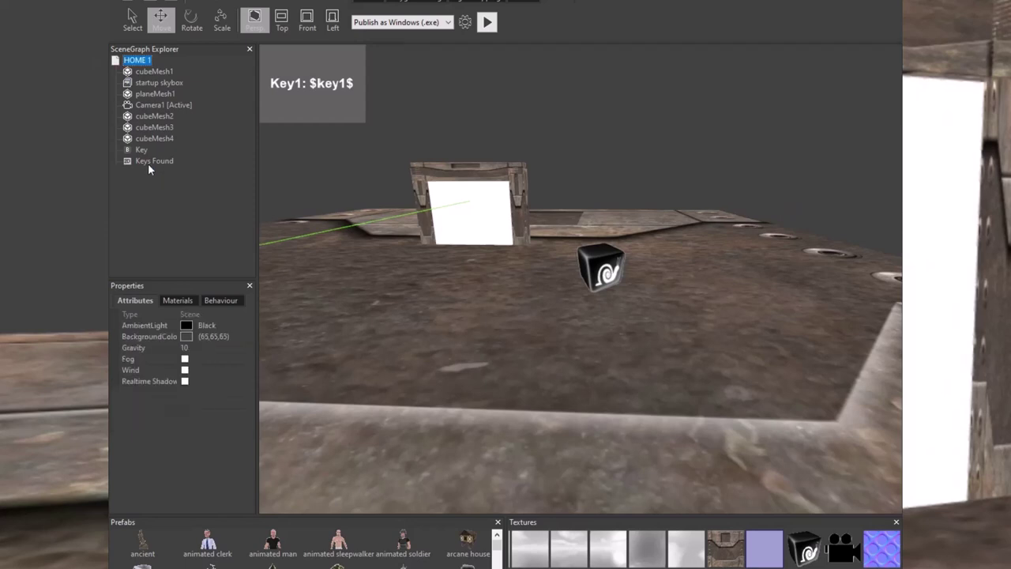
pyautogui.click(149, 162)
pyautogui.press('Delete')
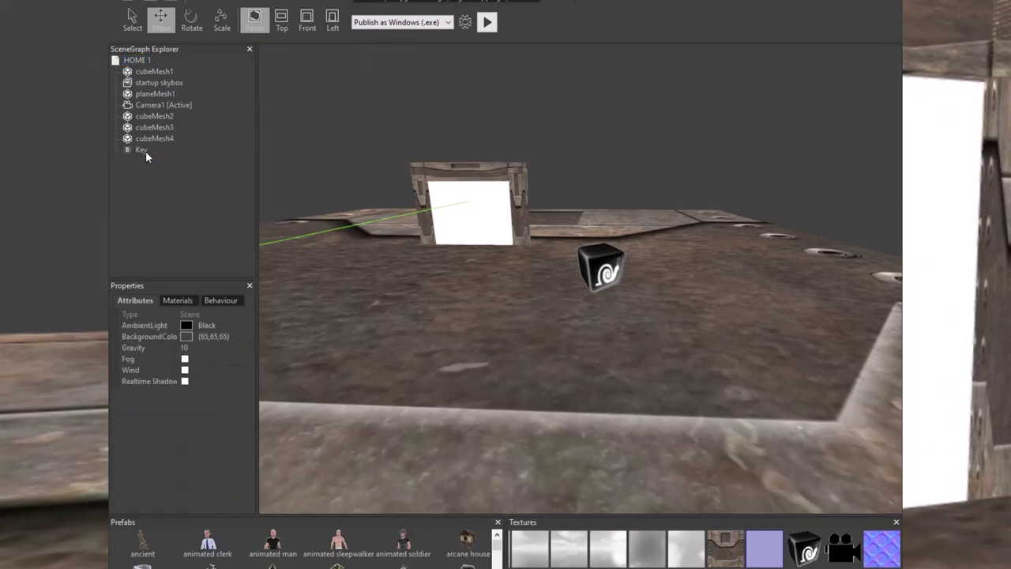
pyautogui.click(142, 150)
pyautogui.press('Delete')
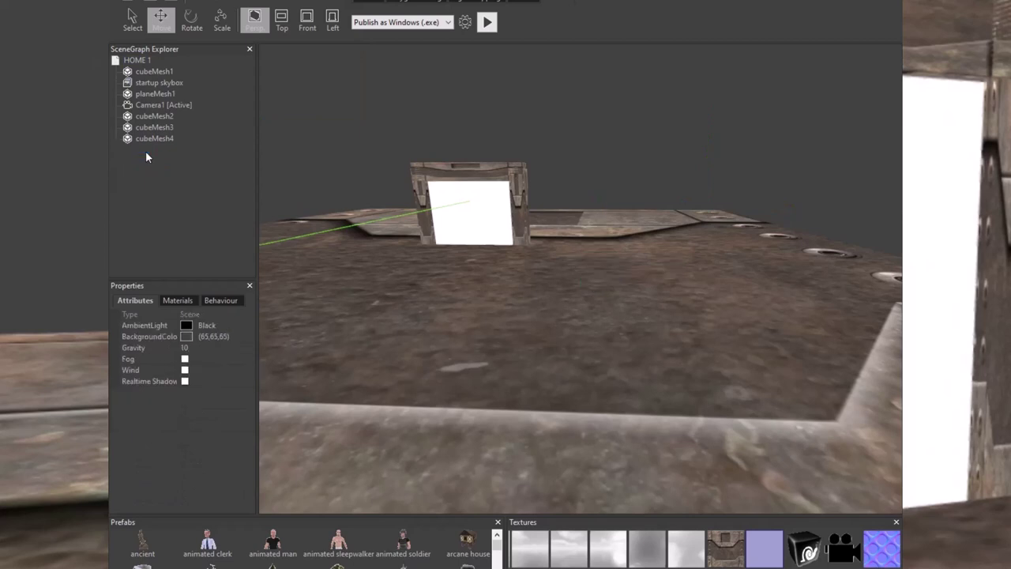
# - Inspect the doorway meshes cubeMesh4, cubeMesh3 and cubeMesh2 and the ground planeMesh1 by selecting each one
pyautogui.click(149, 138)
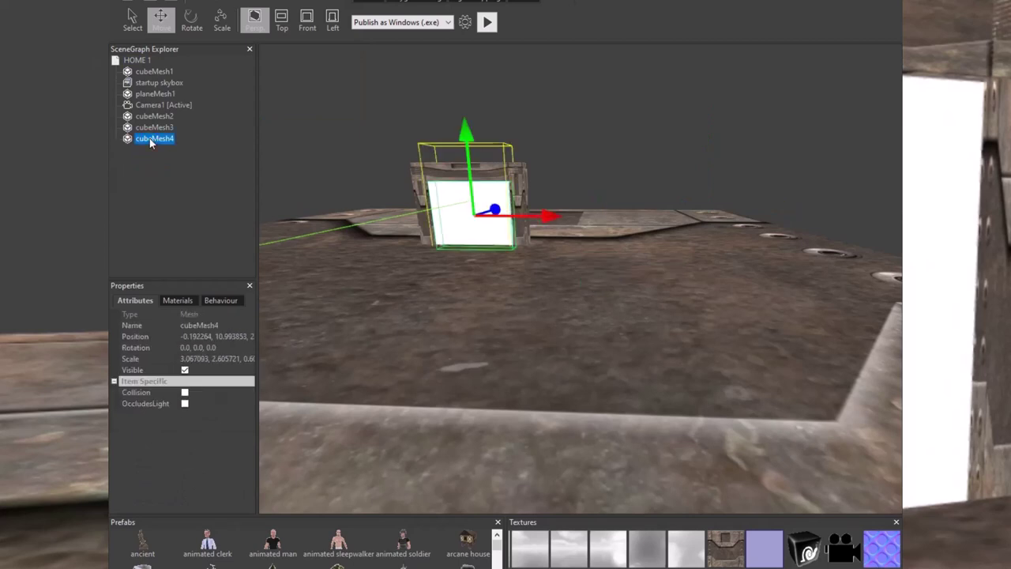
pyautogui.click(154, 127)
pyautogui.click(152, 138)
pyautogui.click(153, 128)
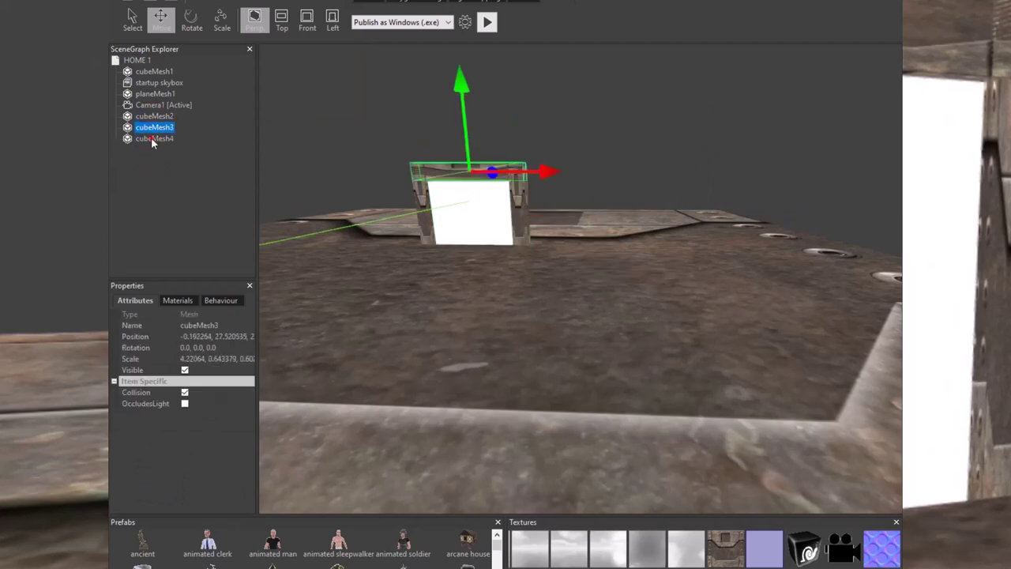
pyautogui.click(151, 138)
pyautogui.click(157, 128)
pyautogui.click(154, 116)
pyautogui.click(154, 127)
pyautogui.click(155, 116)
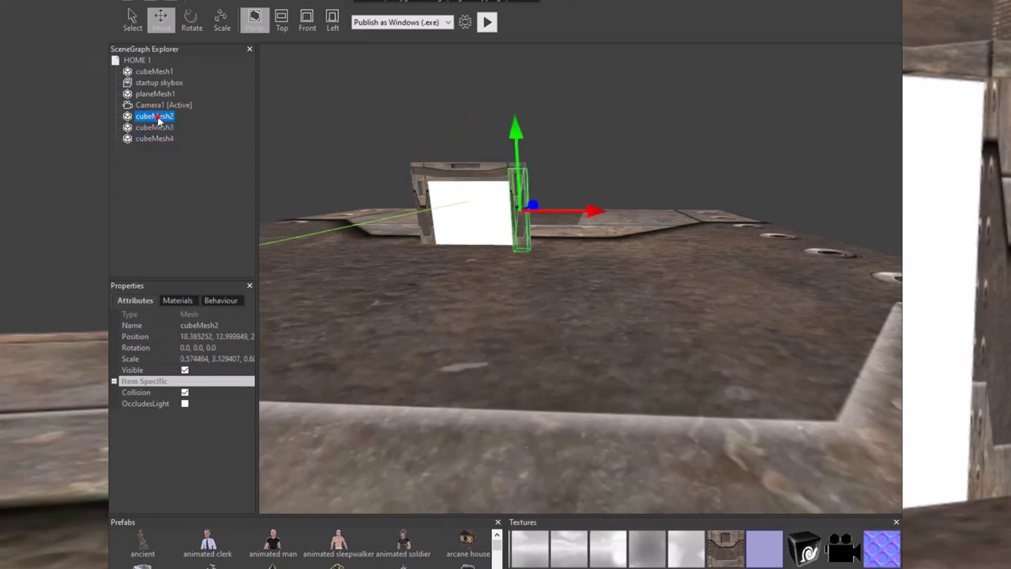
pyautogui.click(155, 94)
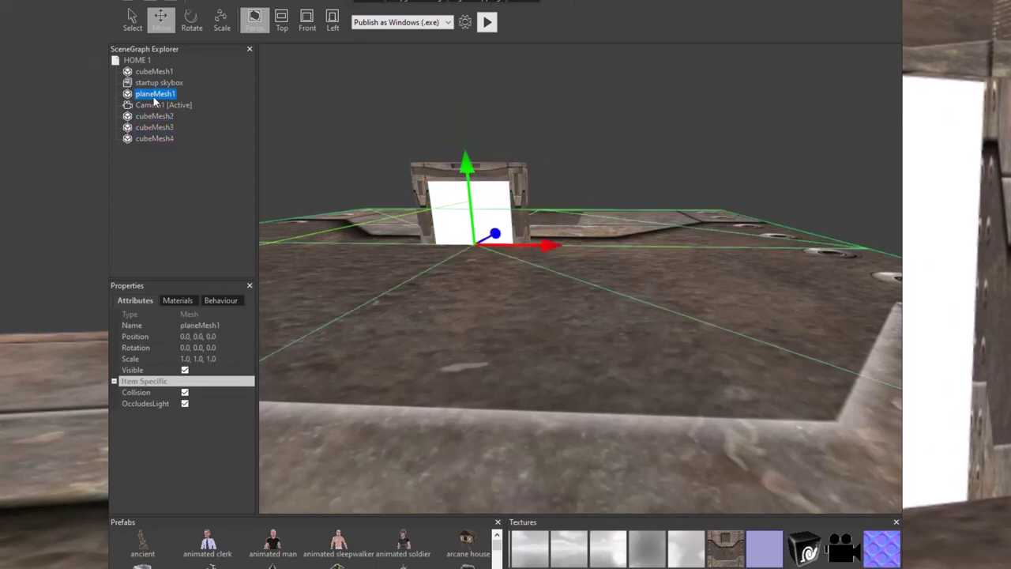
# - Try switching the startup skybox's visibility on and off, and undo deleting the skybox
pyautogui.click(162, 84)
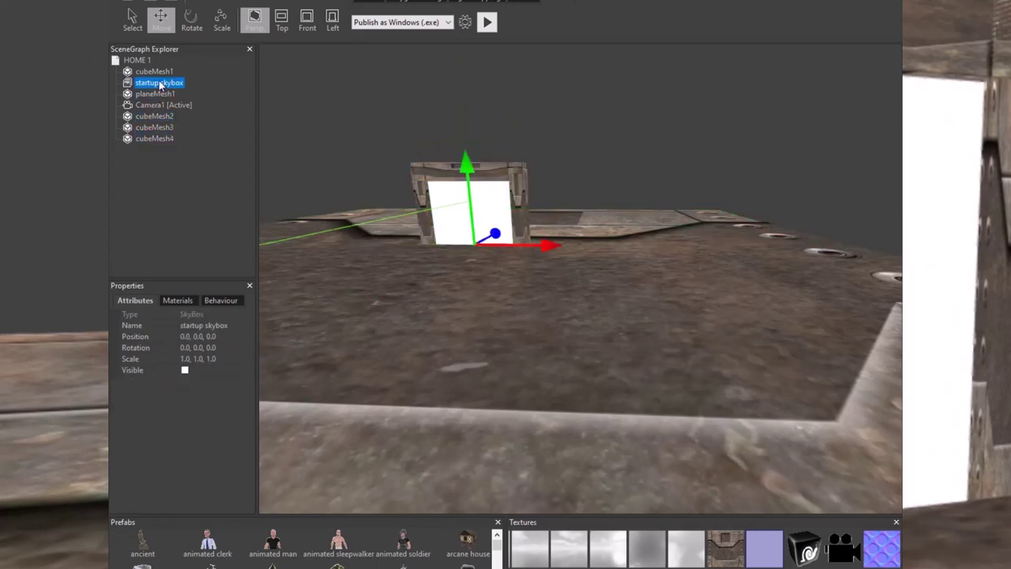
pyautogui.click(185, 369)
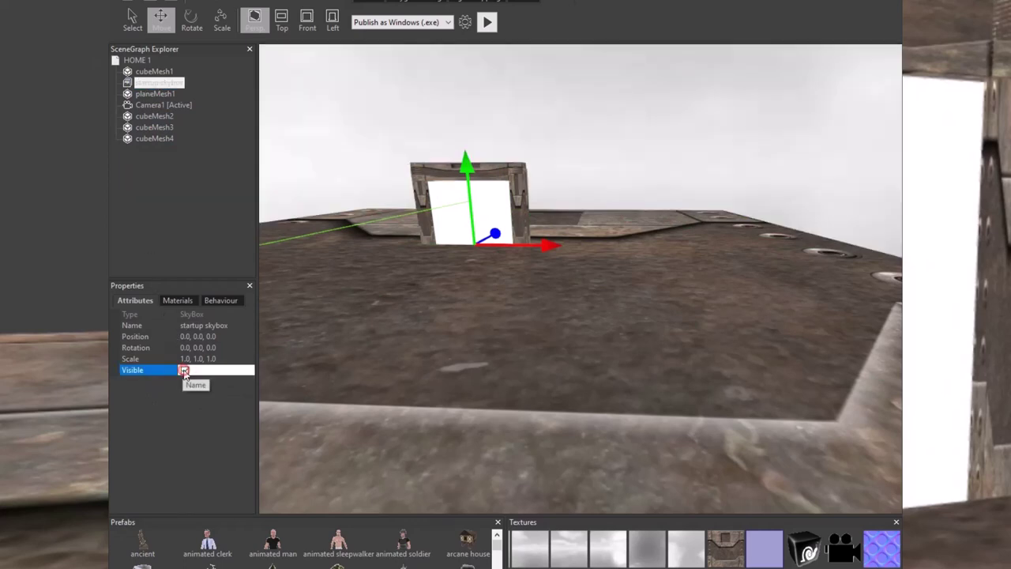
pyautogui.click(185, 369)
pyautogui.press('Delete')
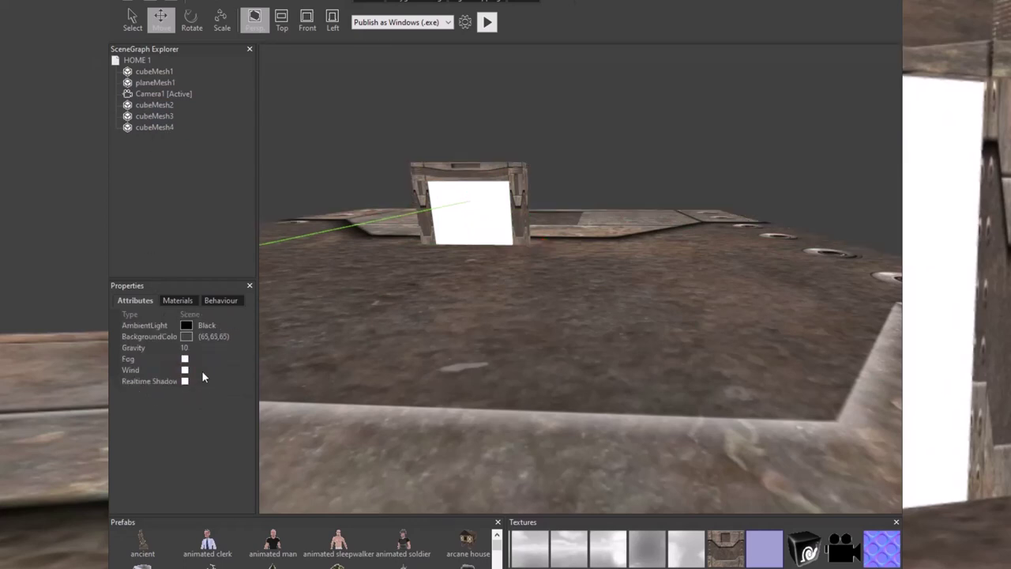
pyautogui.click(192, 3)
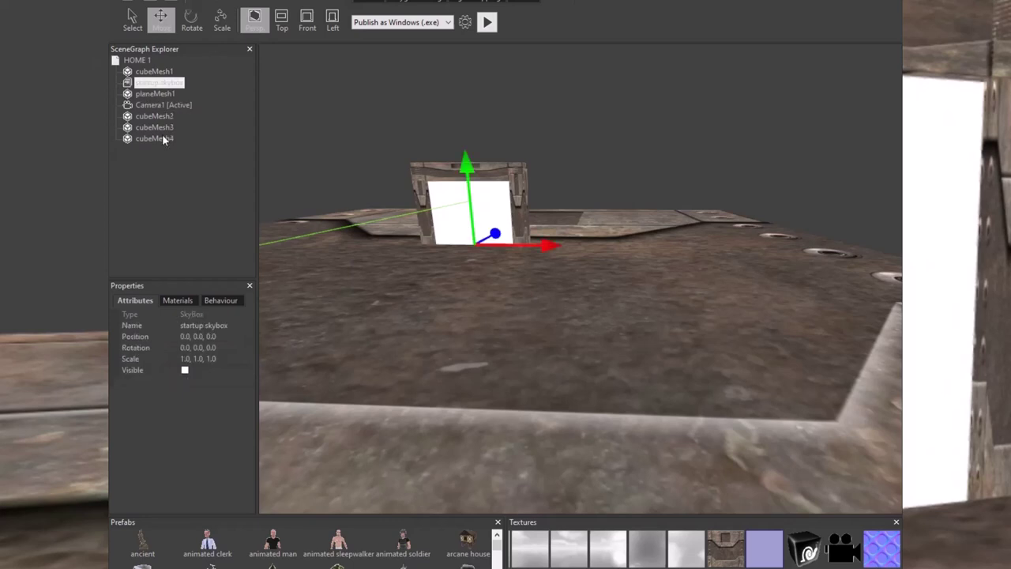
# - Review the remaining scene objects one by one, from cubeMesh1 through cubeMesh4 plus Camera1 and planeMesh1
pyautogui.click(158, 72)
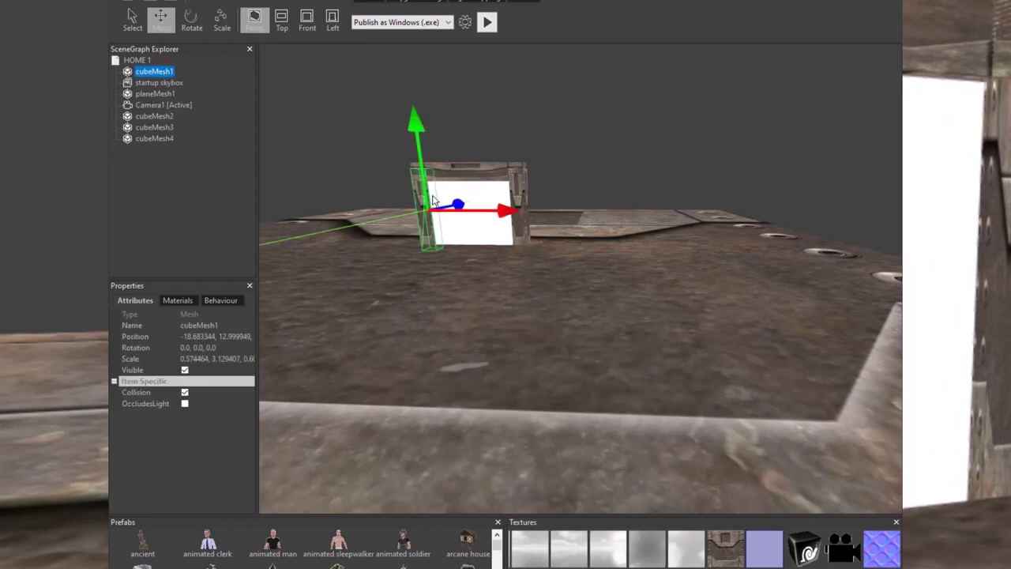
pyautogui.click(152, 117)
pyautogui.click(148, 128)
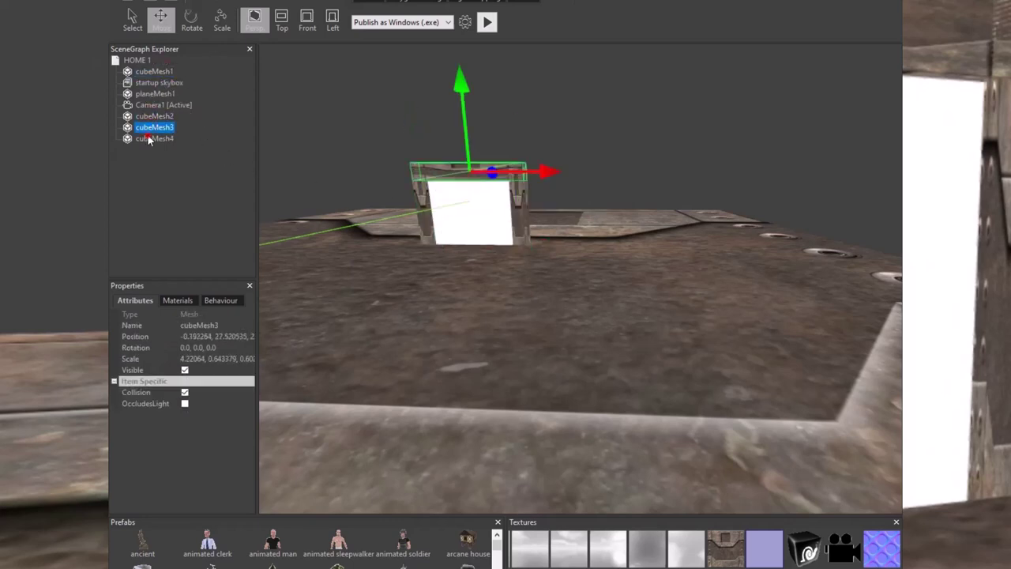
pyautogui.click(148, 138)
pyautogui.click(154, 115)
pyautogui.click(153, 105)
pyautogui.click(155, 95)
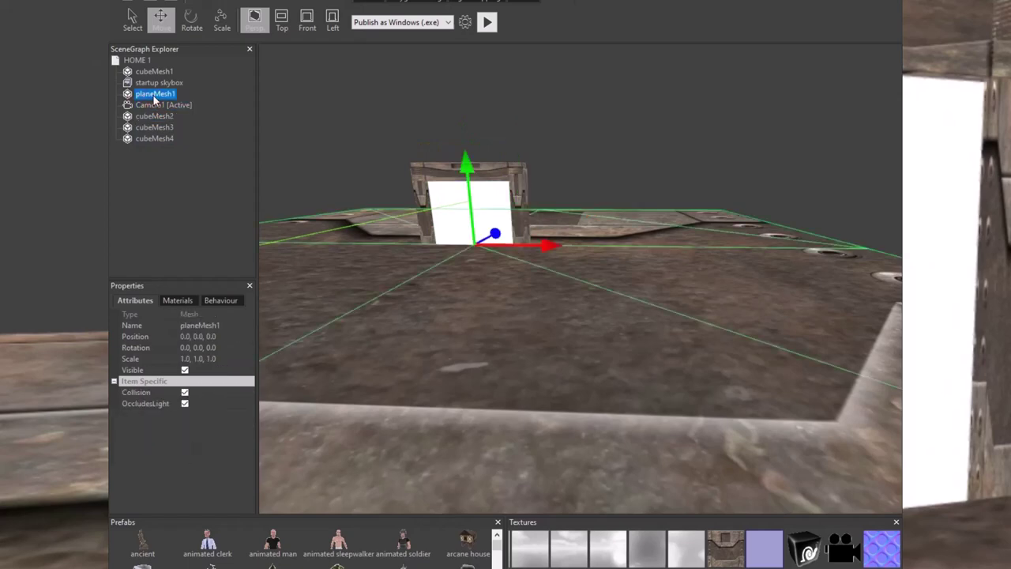
pyautogui.click(154, 139)
# - Examine the doorway and its white door mesh from several angles, both close up and from a distance
pyautogui.scroll(3, 474, 224)
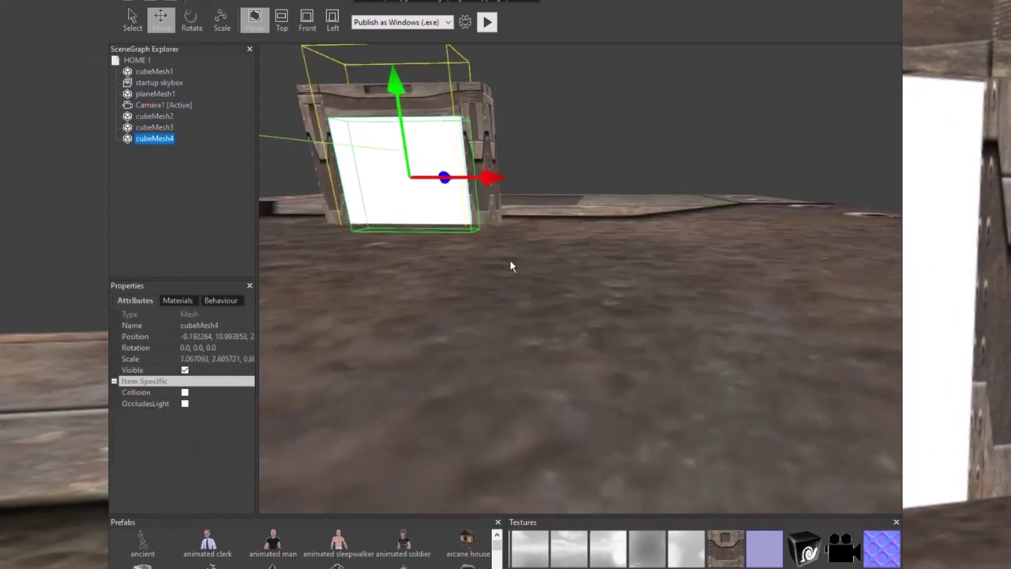
pyautogui.moveTo(511, 266); pyautogui.dragTo(580, 271)
pyautogui.scroll(2, 558, 246)
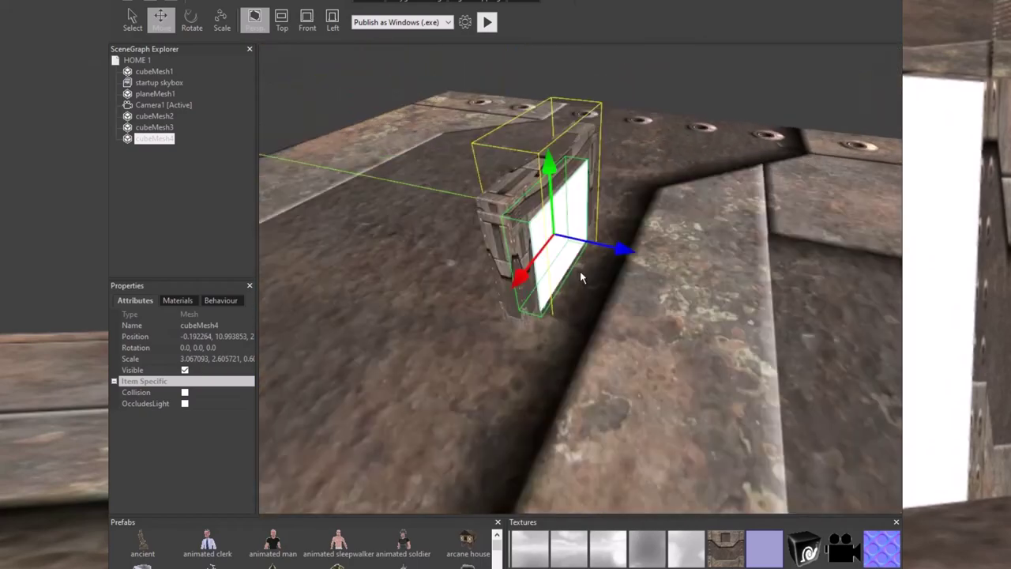
pyautogui.moveTo(581, 276); pyautogui.dragTo(561, 337, button='right')
pyautogui.click(573, 351)
pyautogui.scroll(1, 563, 337)
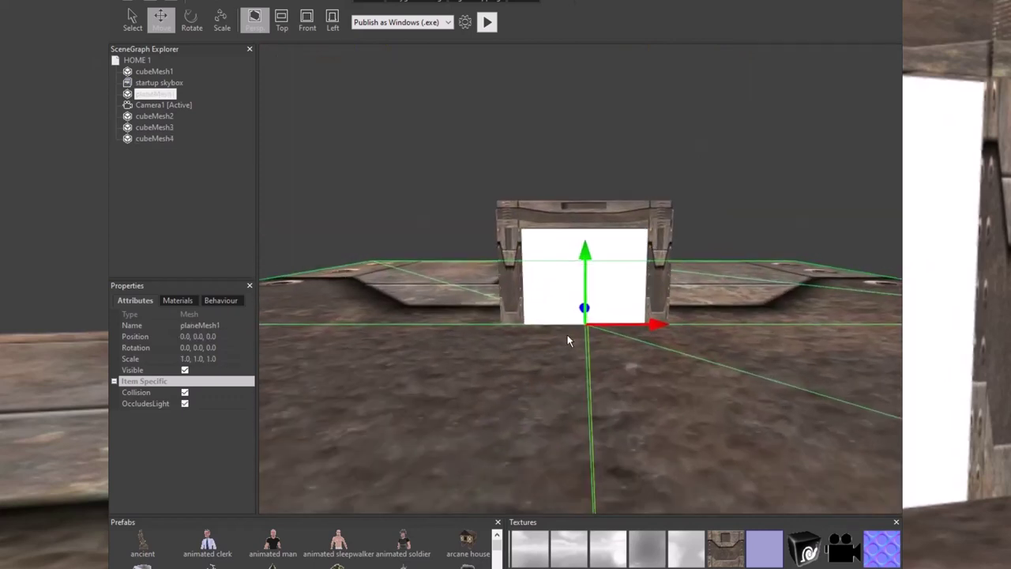
pyautogui.moveTo(567, 337); pyautogui.dragTo(565, 331, button='middle')
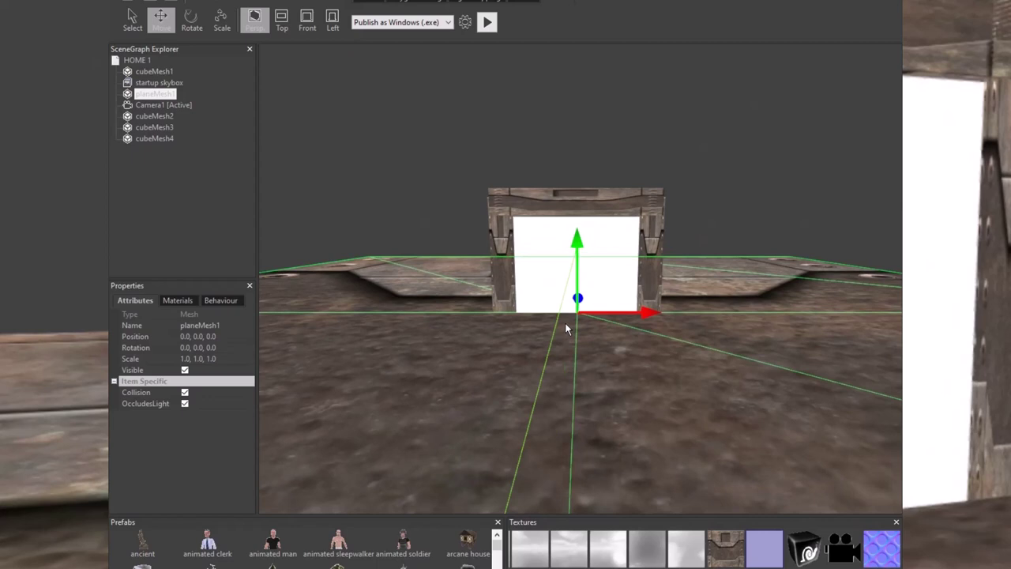
pyautogui.scroll(5, 588, 301)
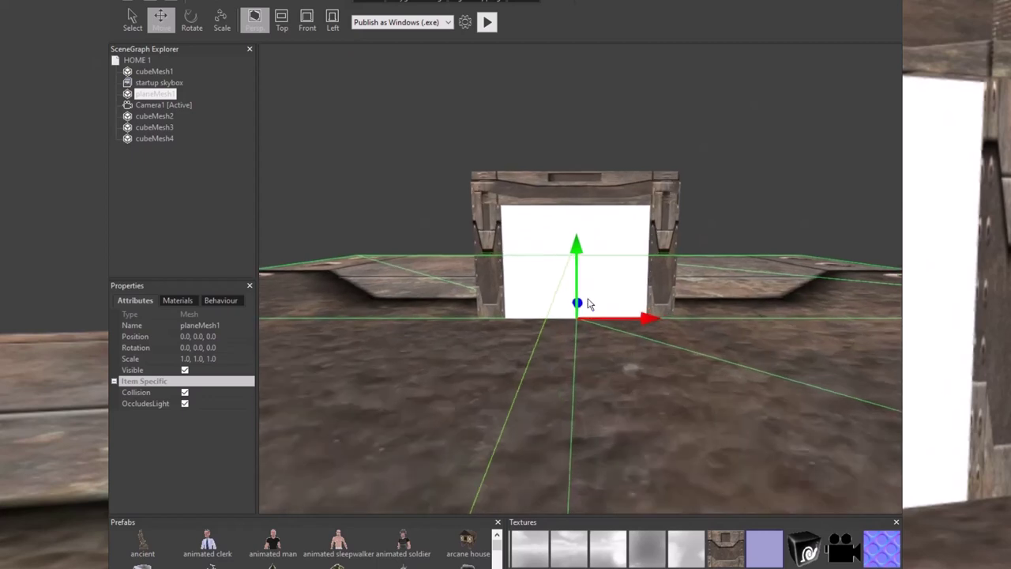
pyautogui.scroll(-5, 588, 300)
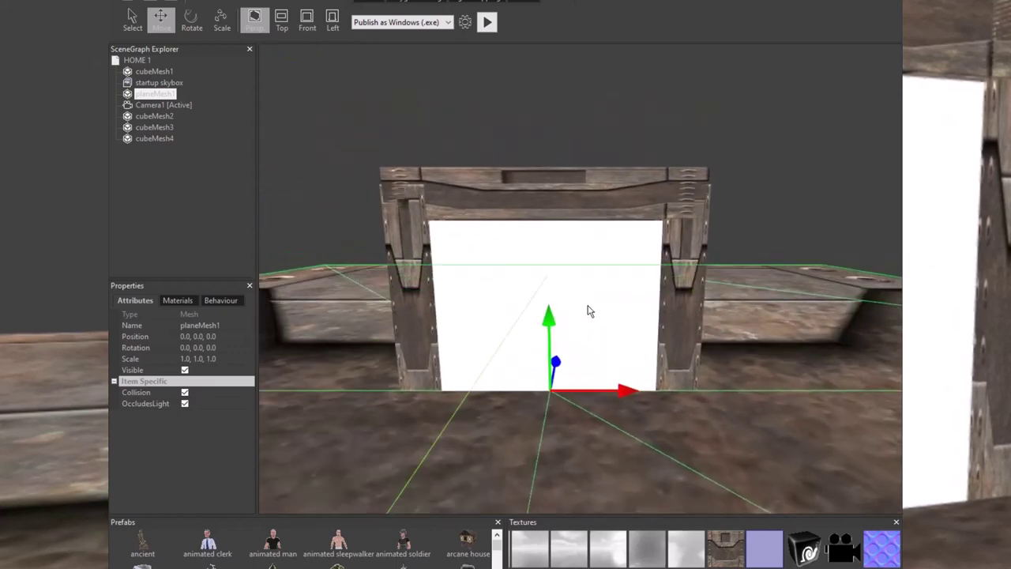
pyautogui.scroll(-4, 576, 270)
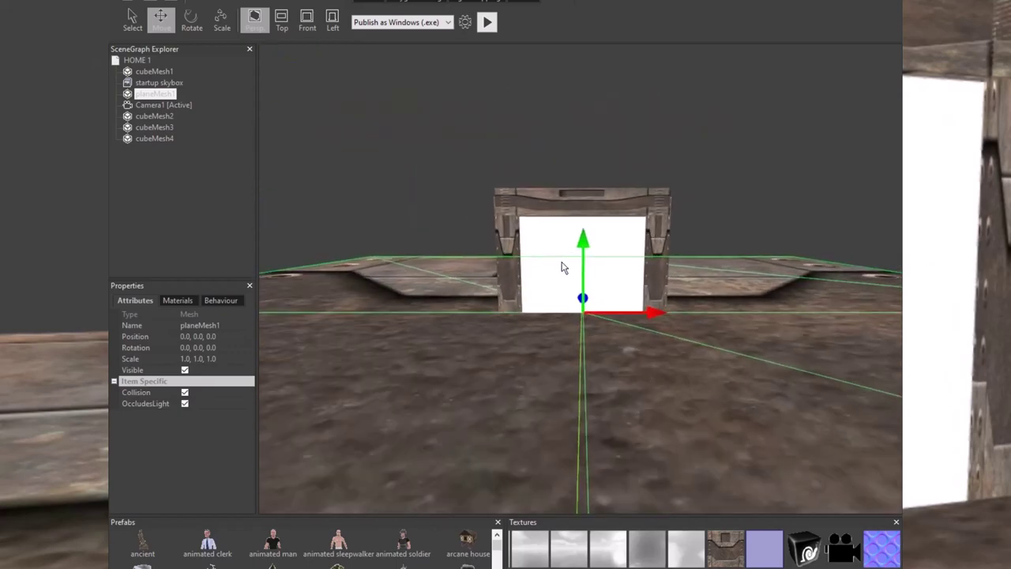
pyautogui.scroll(-4, 563, 260)
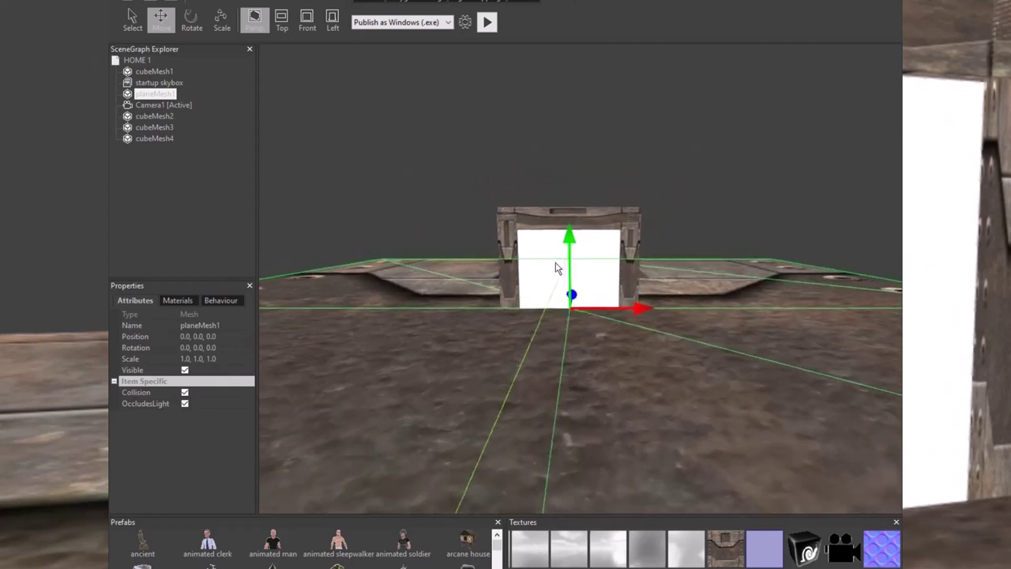
pyautogui.scroll(-4, 557, 263)
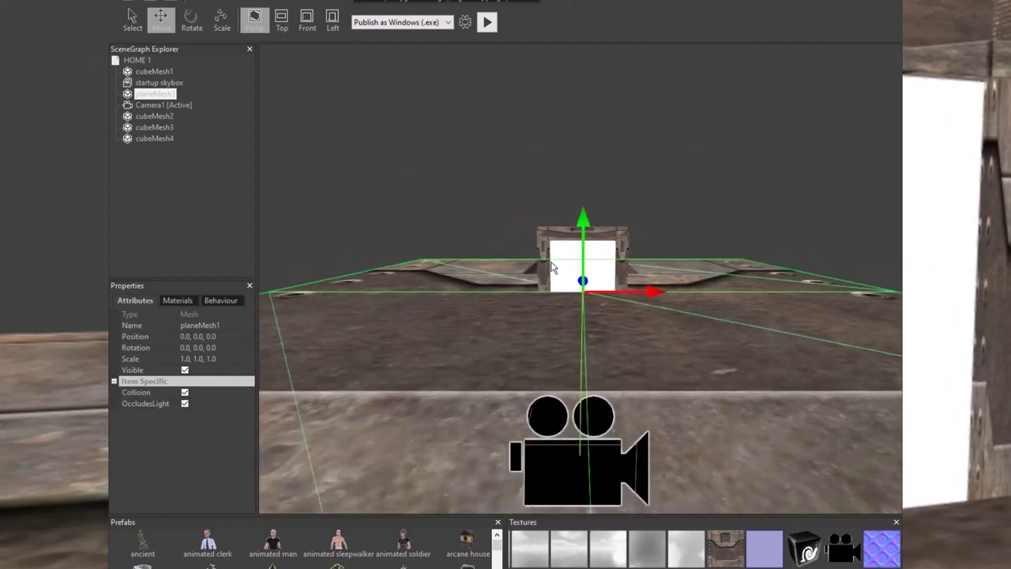
# - Add a billboard to the doorway scene
pyautogui.moveTo(547, 267); pyautogui.dragTo(533, 259, button='middle')
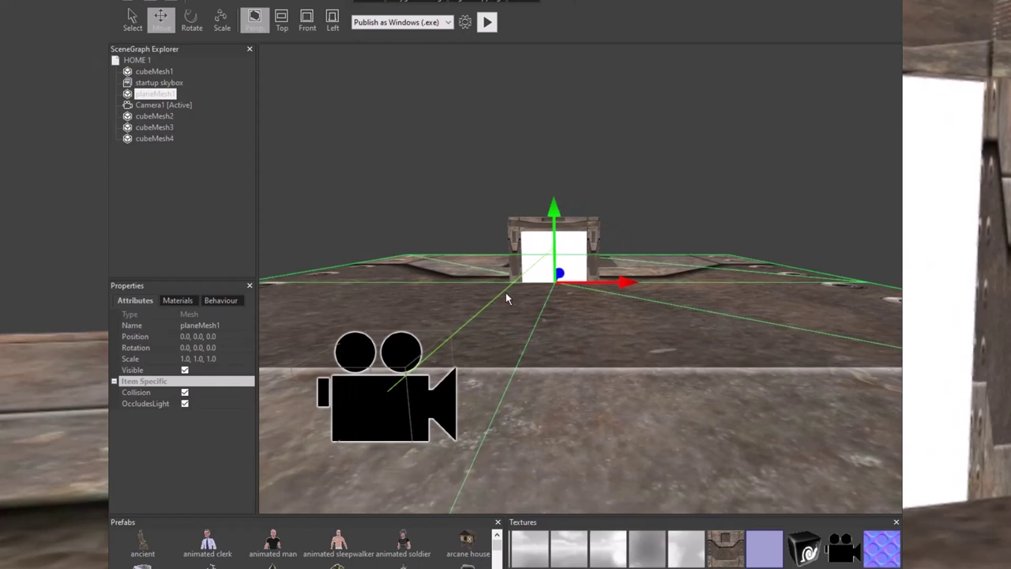
pyautogui.scroll(1, 507, 293)
pyautogui.moveTo(506, 293)
pyautogui.mouseDown(button='middle')
pyautogui.moveTo(491, 284)
pyautogui.moveTo(499, 303)
pyautogui.mouseUp(button='middle')
pyautogui.scroll(-3, 491, 283)
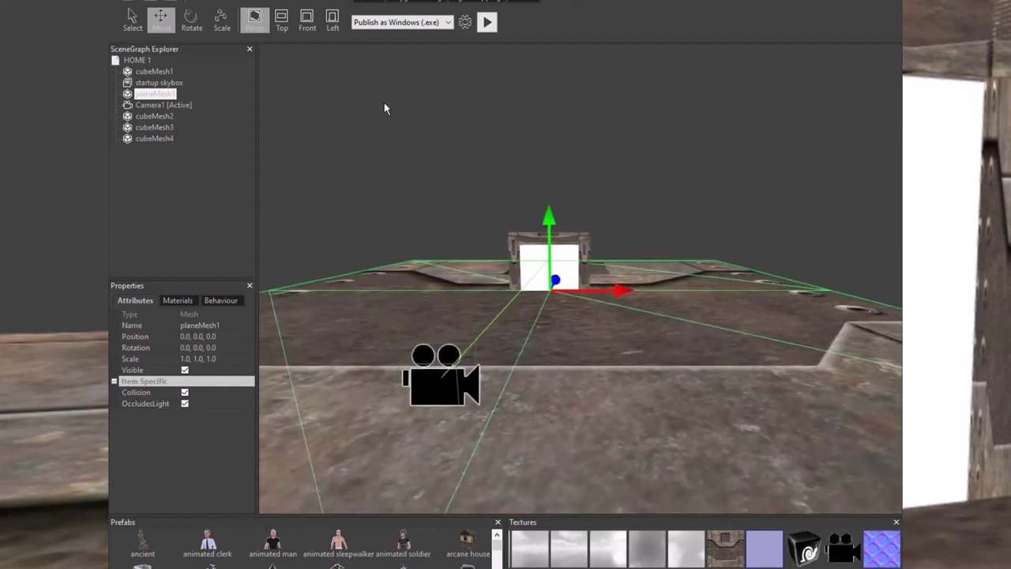
pyautogui.click(369, 1)
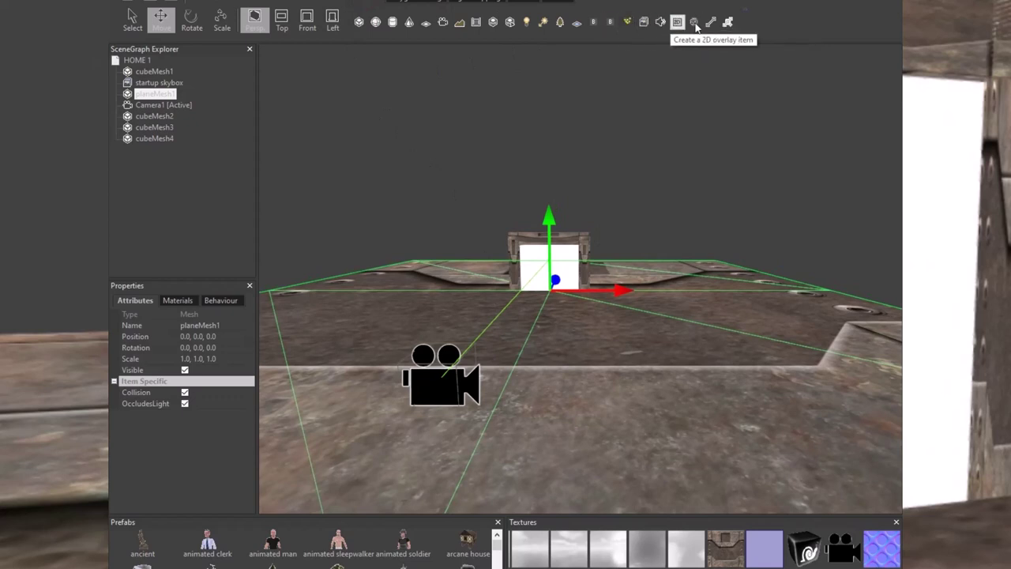
pyautogui.click(594, 22)
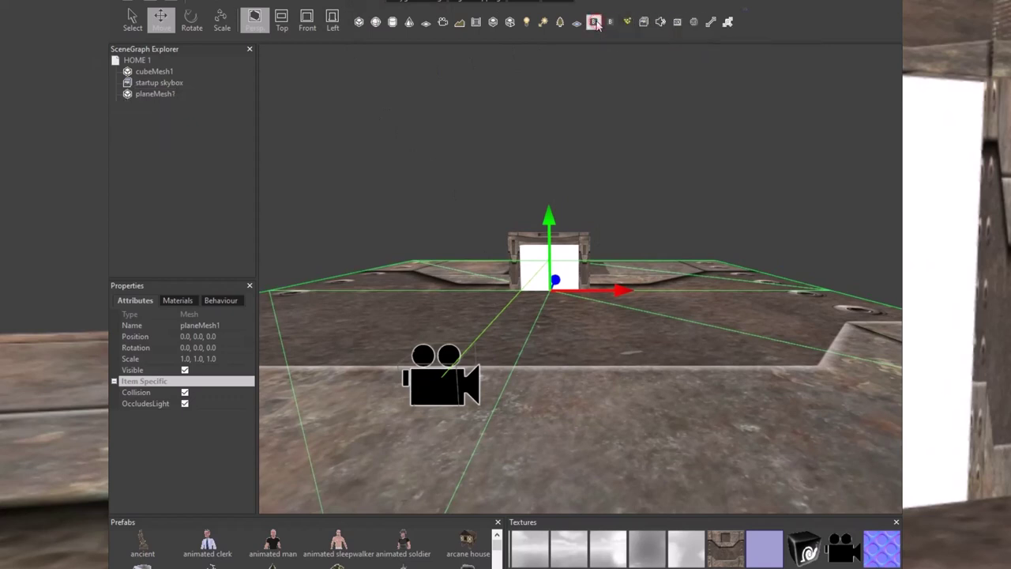
# - Move the new billboard onto the ground to the right of the doorway, at about X 49.6 and Y 3.5
pyautogui.moveTo(580, 211); pyautogui.dragTo(580, 366)
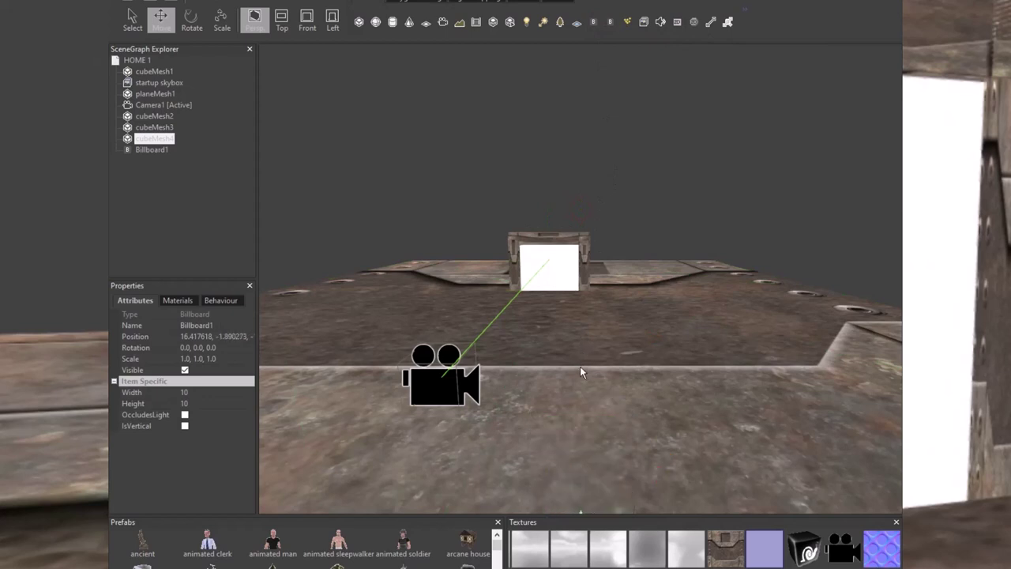
pyautogui.moveTo(554, 339); pyautogui.dragTo(514, 340, button='middle')
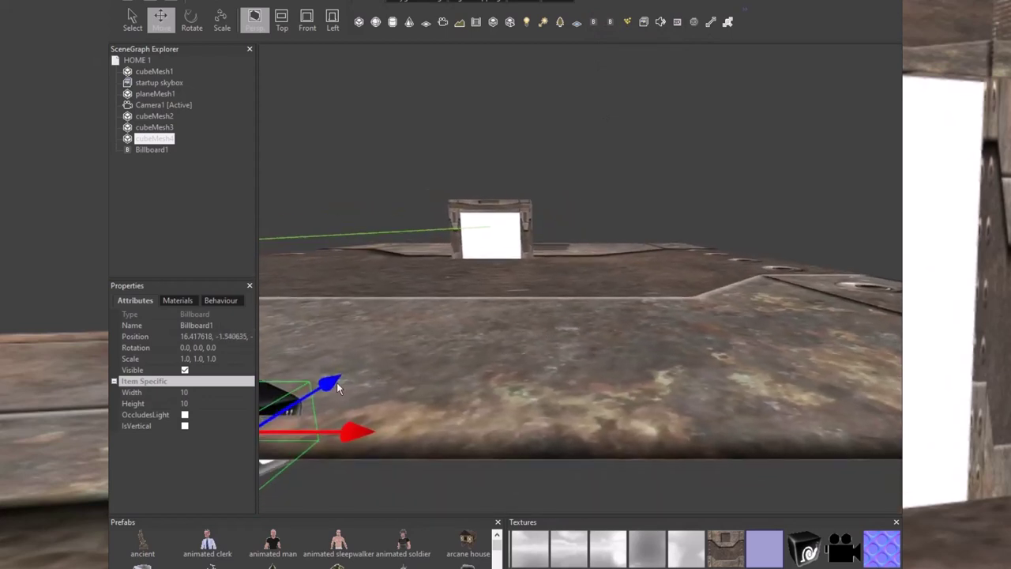
pyautogui.moveTo(337, 382); pyautogui.dragTo(498, 303)
pyautogui.moveTo(471, 211)
pyautogui.mouseDown()
pyautogui.moveTo(483, 194)
pyautogui.moveTo(484, 210)
pyautogui.mouseUp()
pyautogui.moveTo(547, 272); pyautogui.dragTo(653, 271)
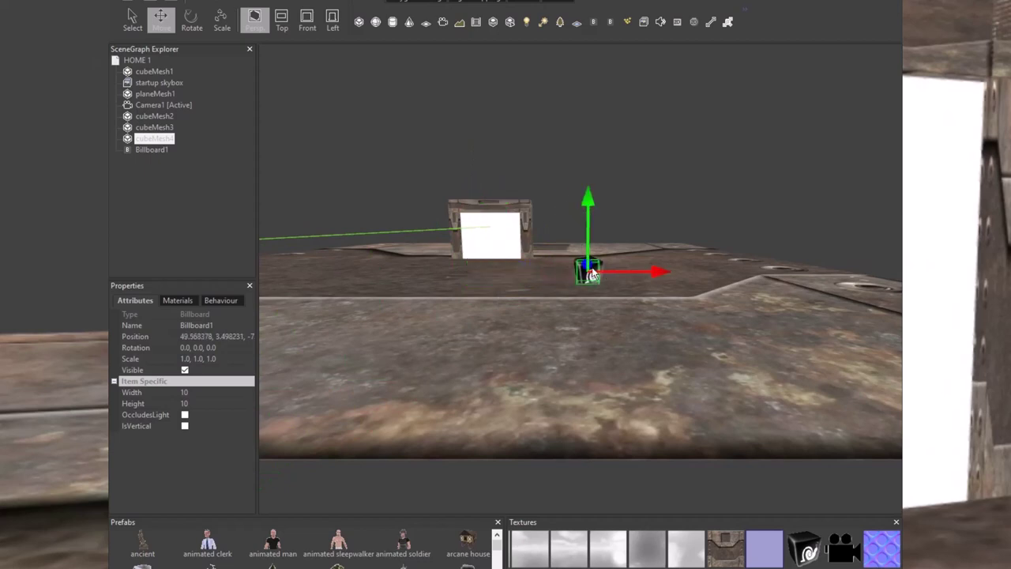
# - Rename the billboard as Key
pyautogui.moveTo(537, 272); pyautogui.dragTo(507, 287, button='middle')
pyautogui.scroll(3, 613, 316)
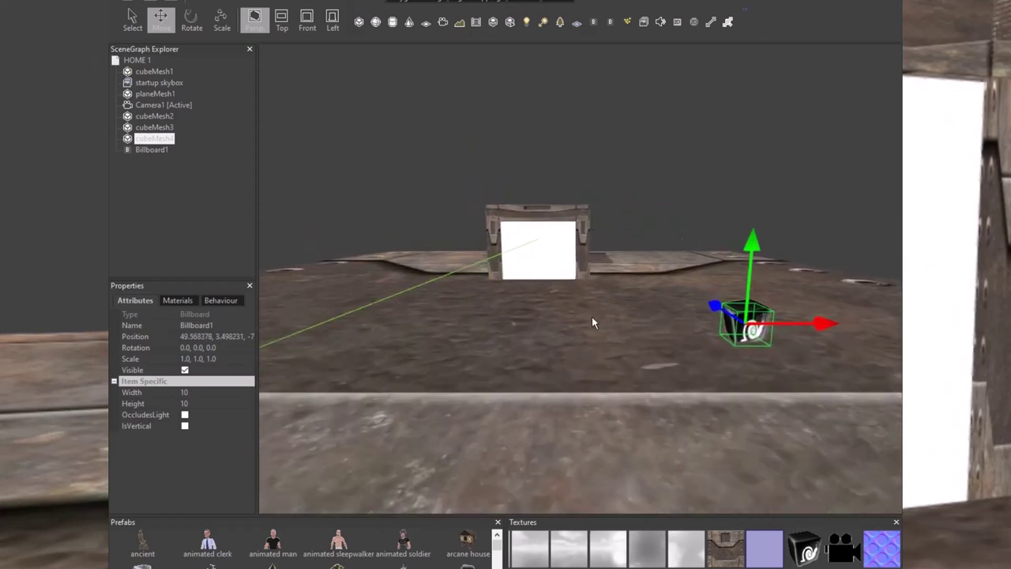
pyautogui.moveTo(592, 316); pyautogui.dragTo(582, 320, button='middle')
pyautogui.scroll(3, 582, 320)
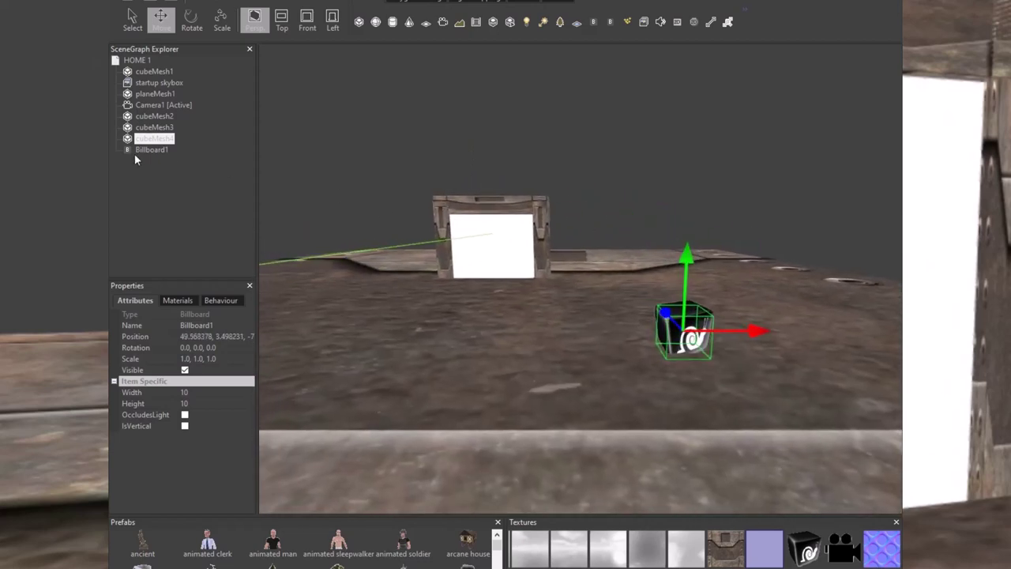
pyautogui.click(150, 151)
pyautogui.rightClick(150, 152)
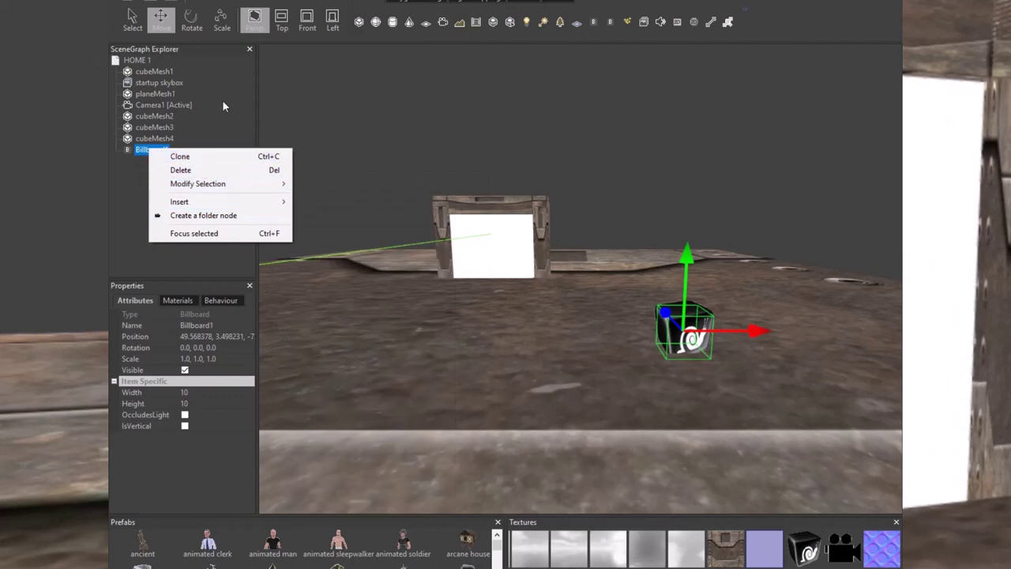
pyautogui.click(201, 325)
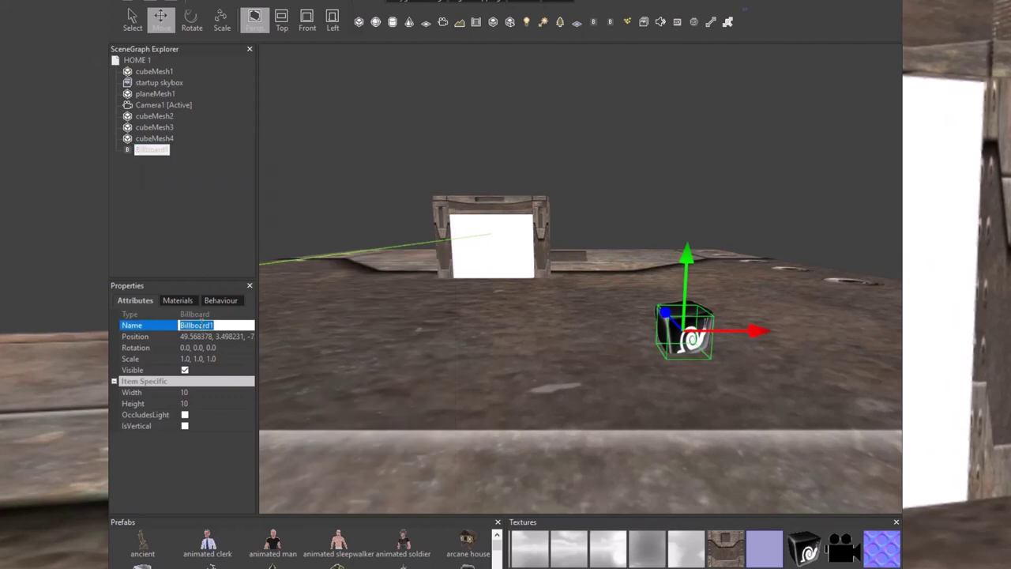
pyautogui.write('Key')
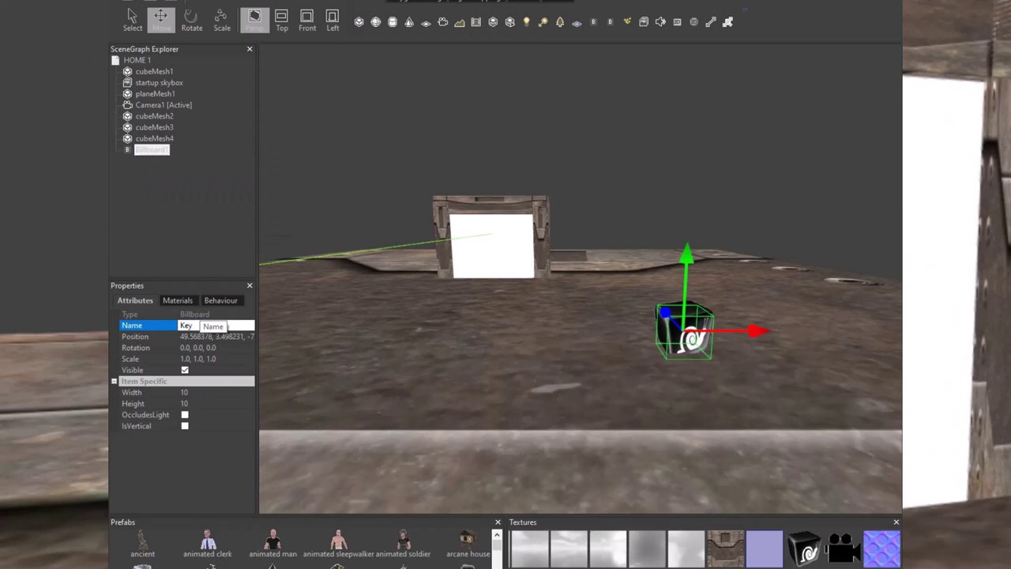
pyautogui.press('Return')
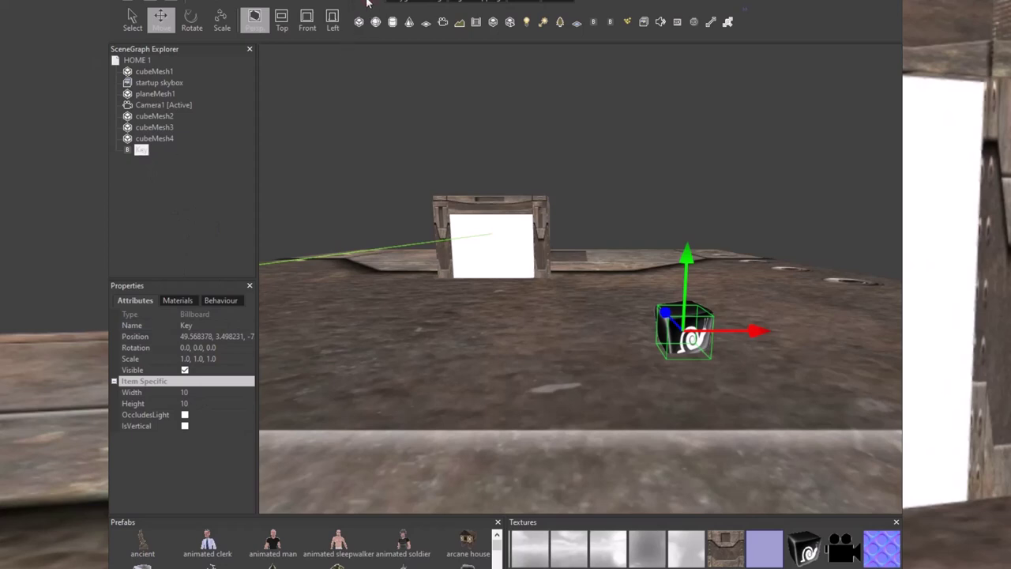
# - Add a 2D overlay and place it in the upper-left corner of the scene view, at about 0 percent X and Y
pyautogui.click(677, 22)
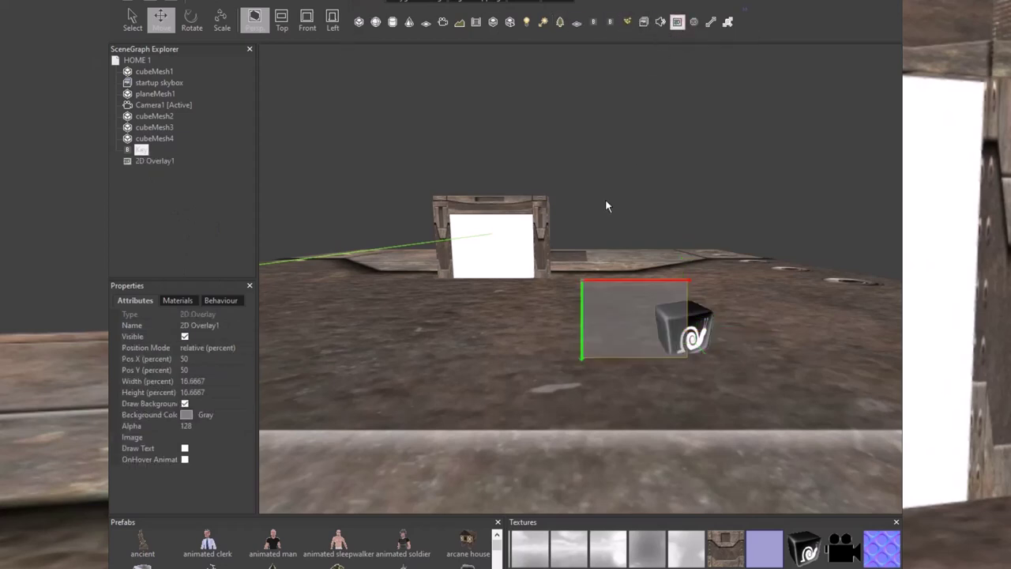
pyautogui.moveTo(598, 282); pyautogui.dragTo(274, 1)
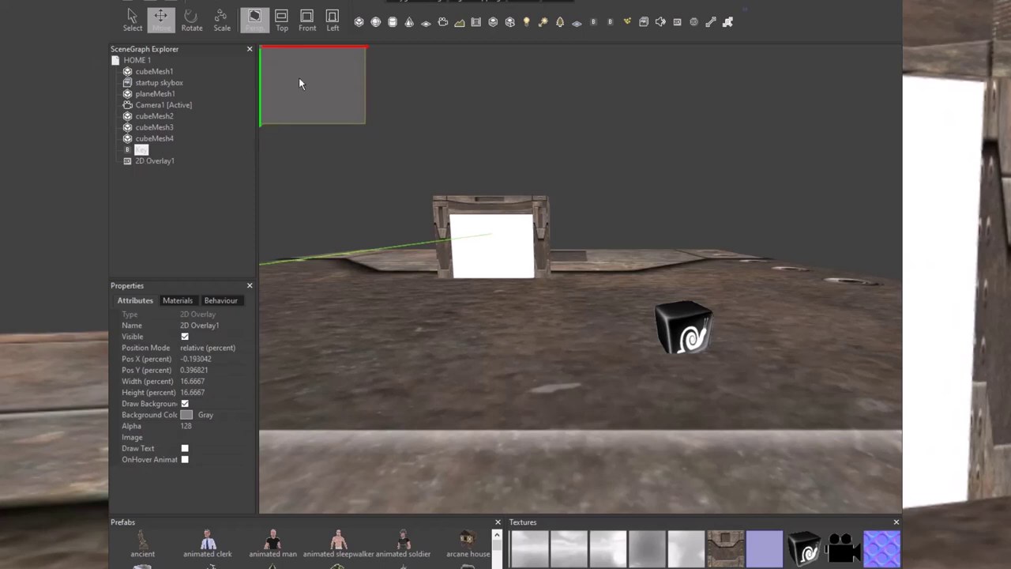
# - Disable the 2D overlay's background drawing and enable its text drawing
pyautogui.click(128, 302)
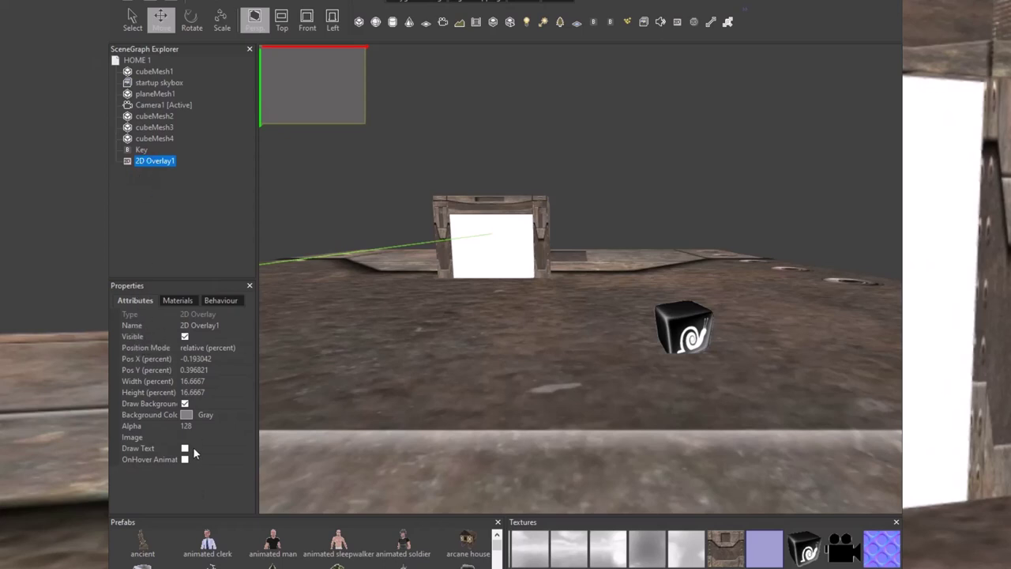
pyautogui.click(185, 404)
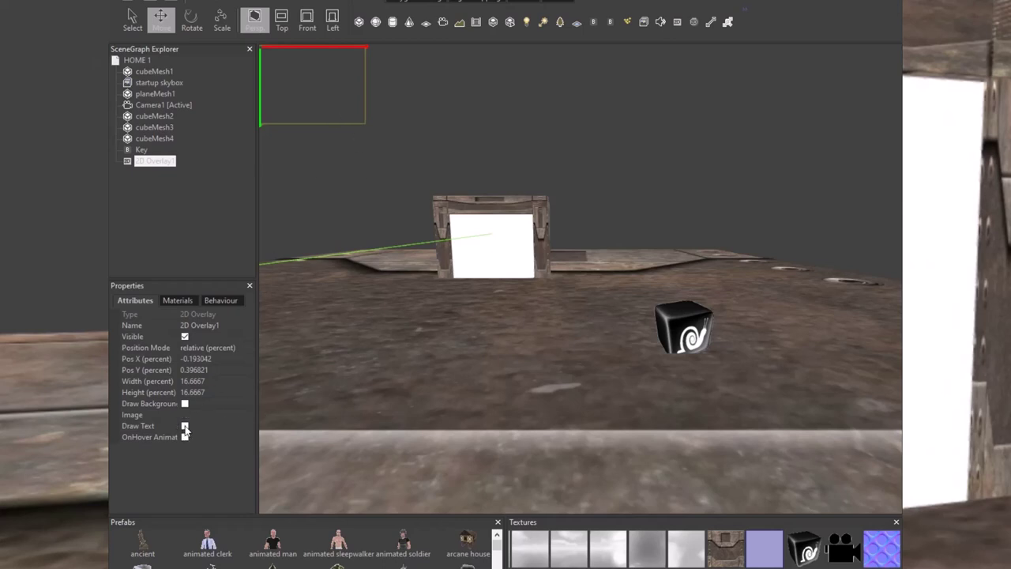
pyautogui.click(185, 427)
# - Set the 2D overlay's text to "Key: $key$" and copy that text to the clipboard
pyautogui.click(190, 436)
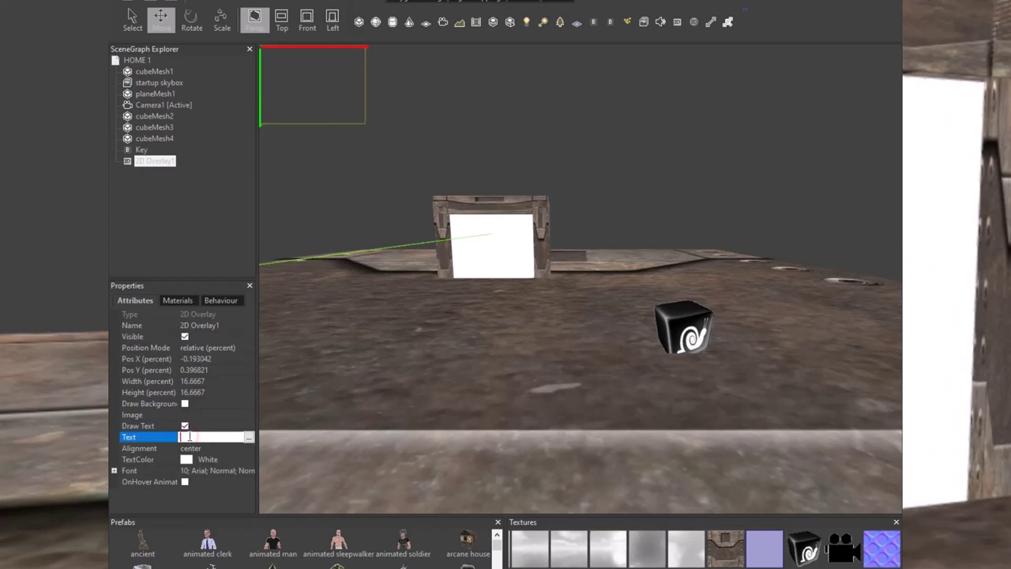
pyautogui.click(249, 438)
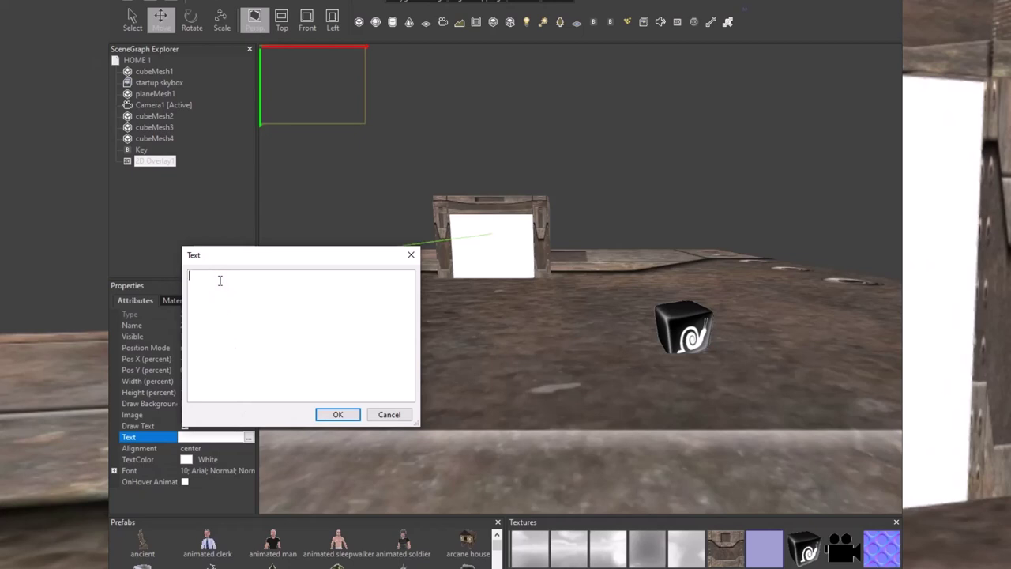
pyautogui.write('y: $key$')
pyautogui.hotkey('ctrl', 'a')
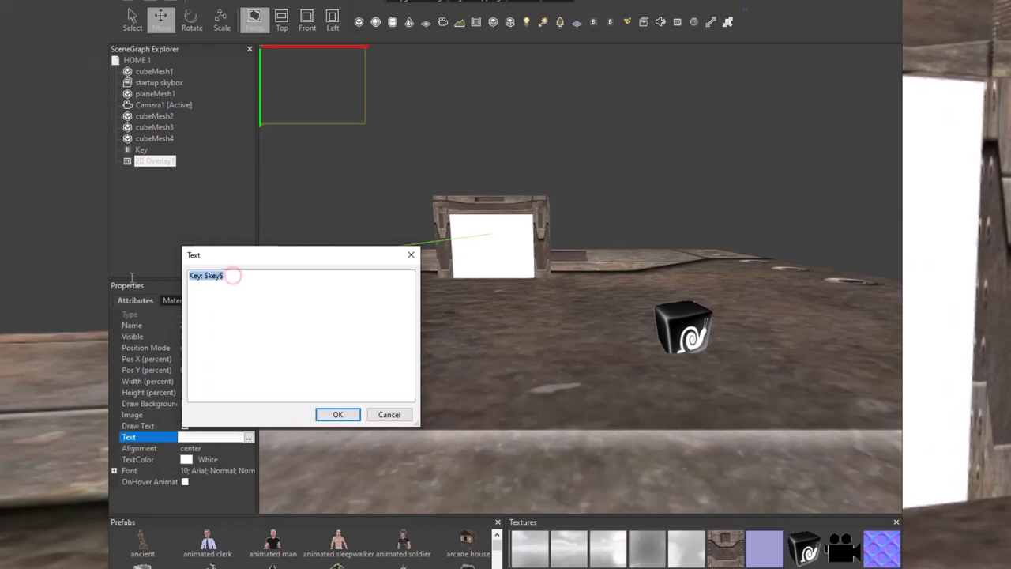
pyautogui.rightClick(212, 283)
pyautogui.click(241, 333)
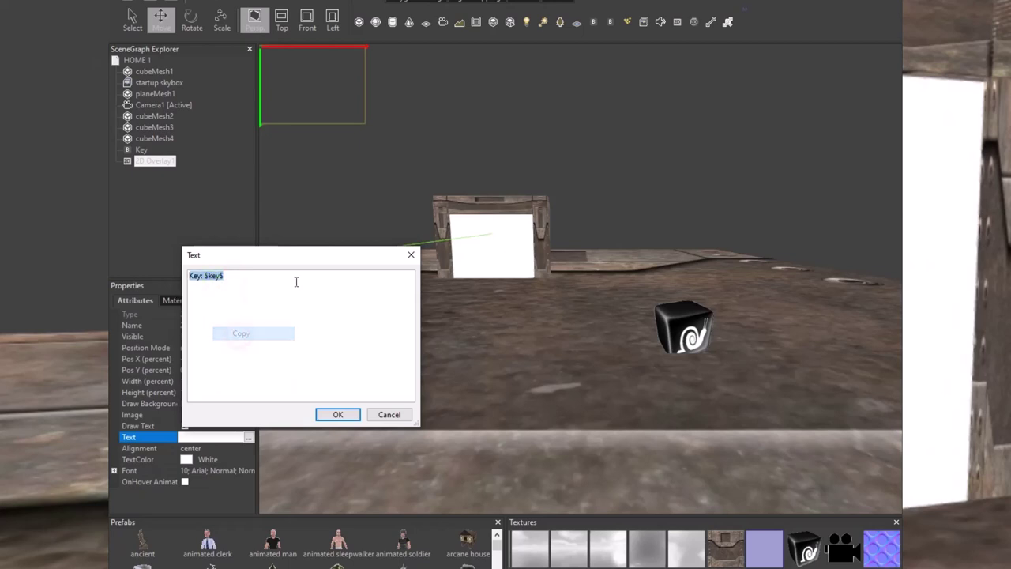
pyautogui.click(339, 412)
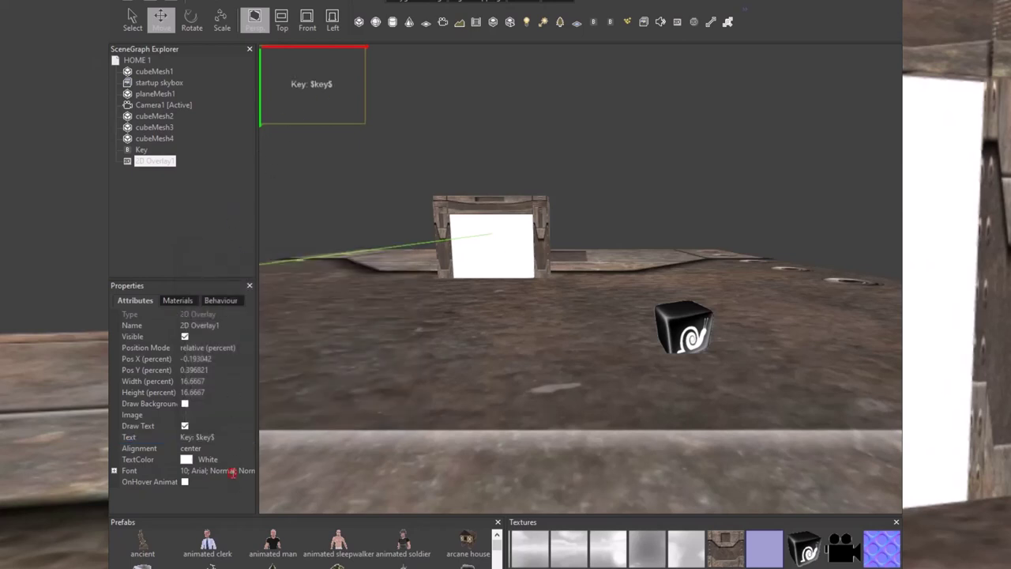
# - Set the overlay text's font to Arial Bold, size 16
pyautogui.click(233, 472)
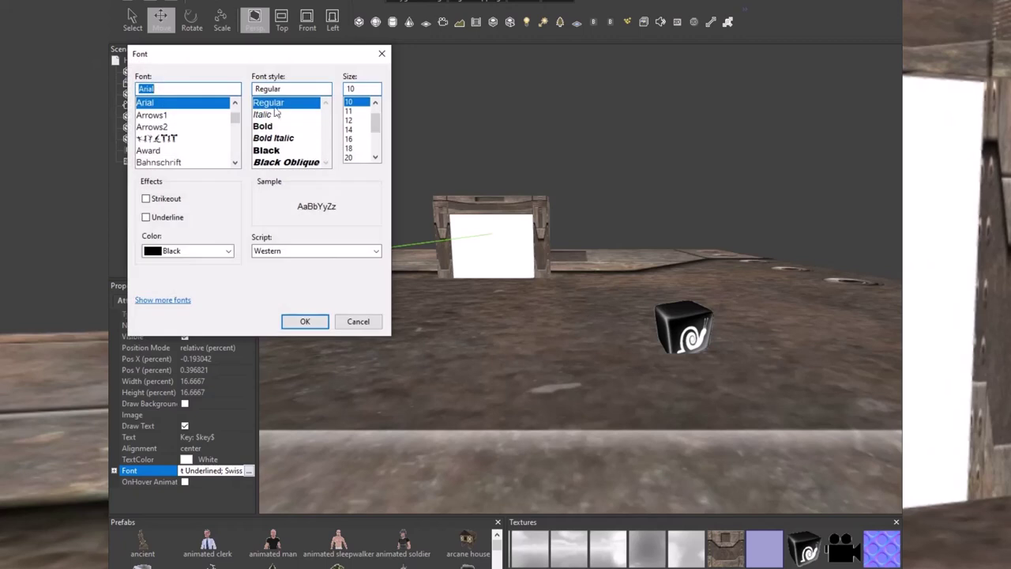
pyautogui.click(268, 127)
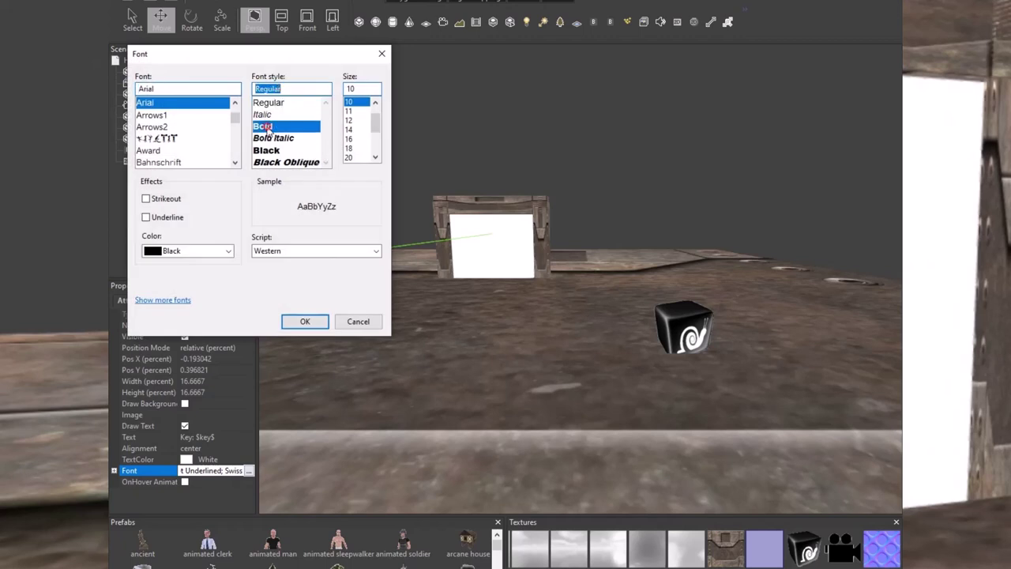
pyautogui.click(350, 138)
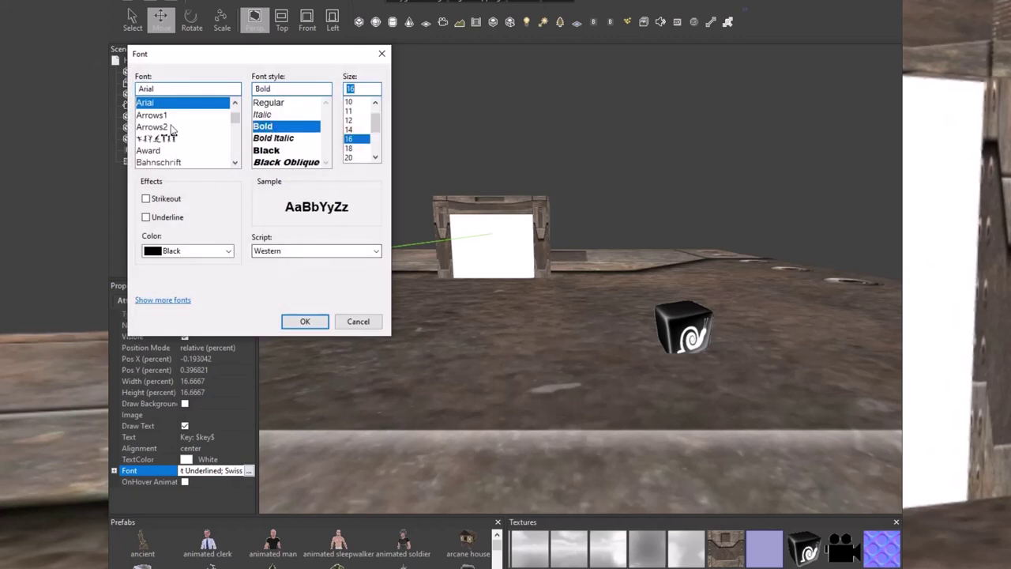
pyautogui.moveTo(235, 117); pyautogui.dragTo(233, 141)
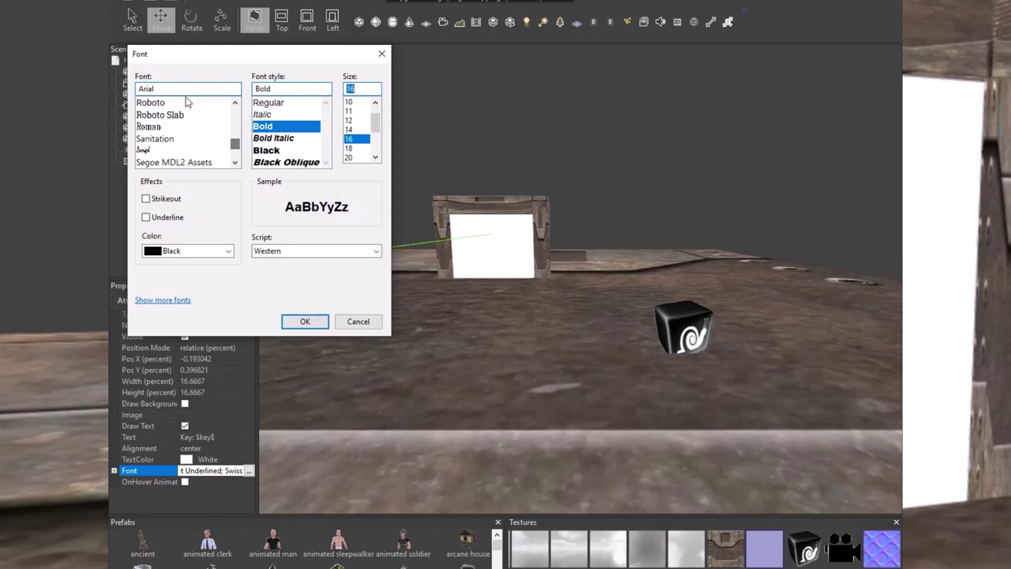
pyautogui.click(305, 322)
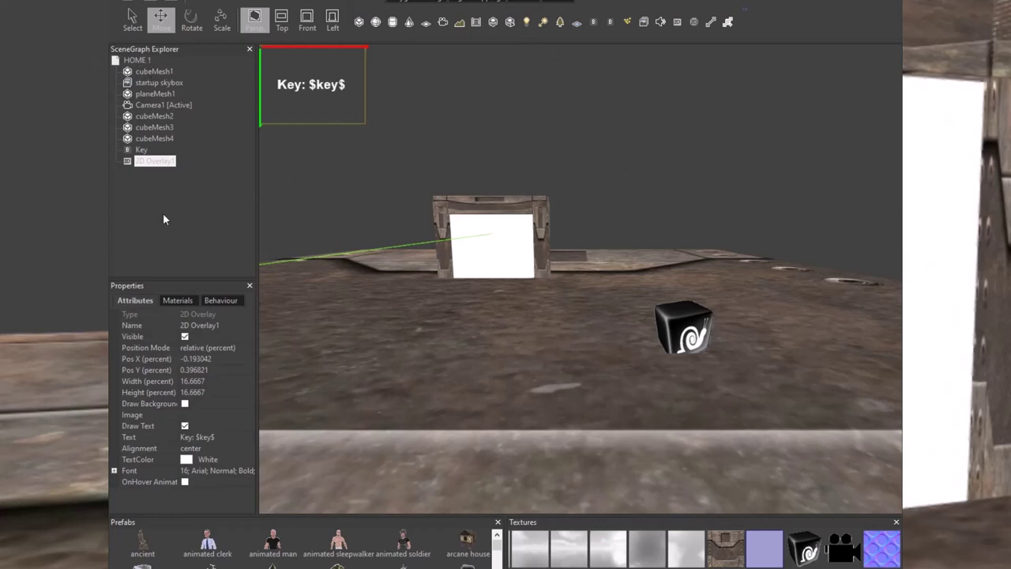
# - In the HOME 1 scene's "Before first drawing do something" behaviour, set the variable name of its Set or Change a Variable action to Key
pyautogui.click(147, 62)
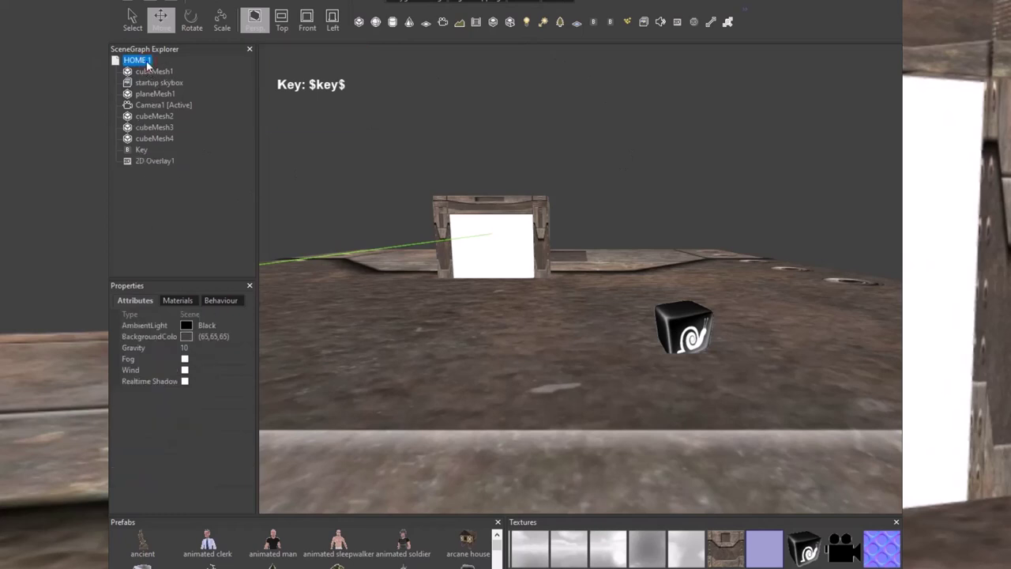
pyautogui.click(222, 303)
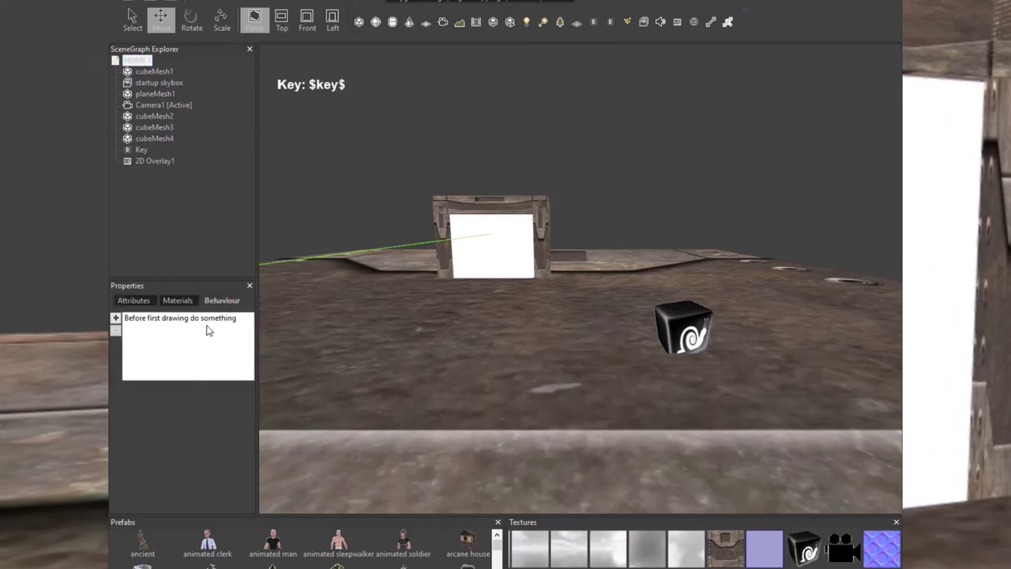
pyautogui.click(116, 319)
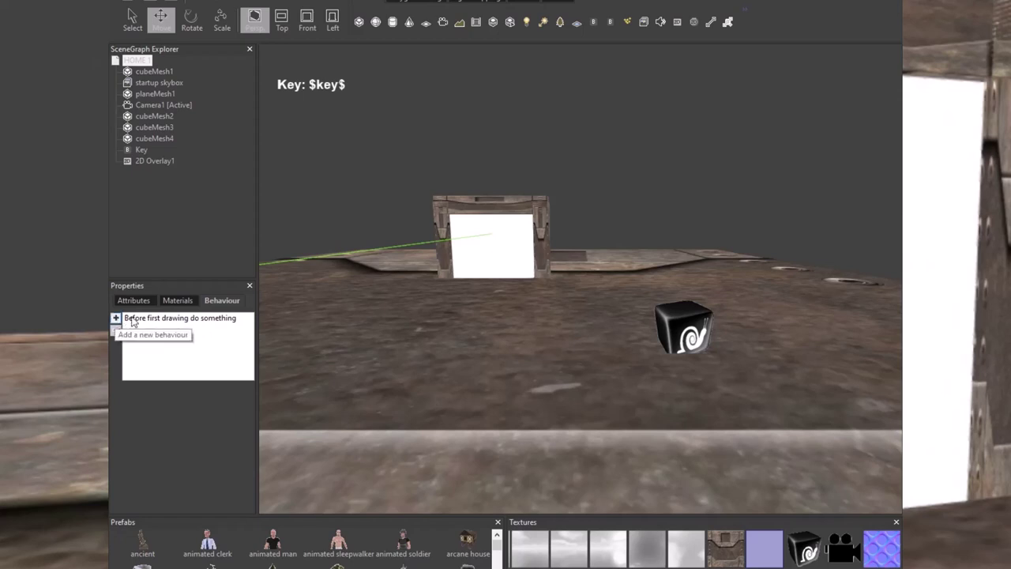
pyautogui.click(166, 335)
pyautogui.click(229, 403)
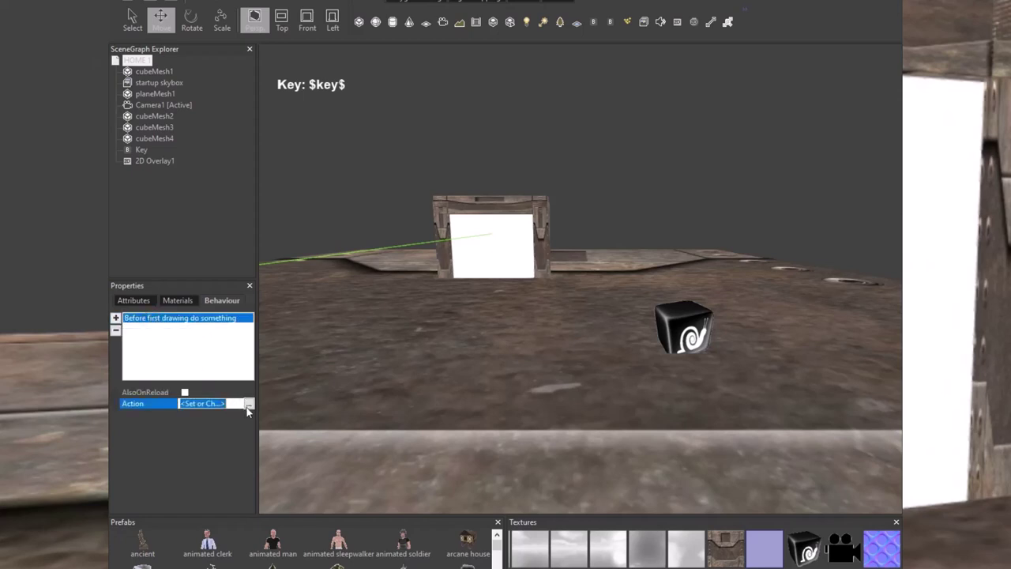
pyautogui.click(248, 404)
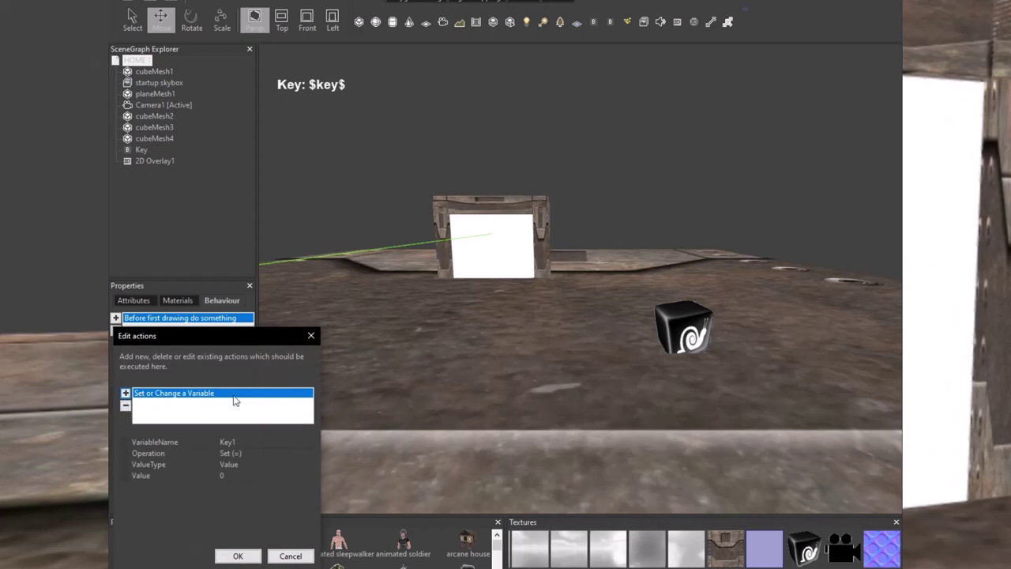
pyautogui.click(243, 442)
pyautogui.click(237, 442)
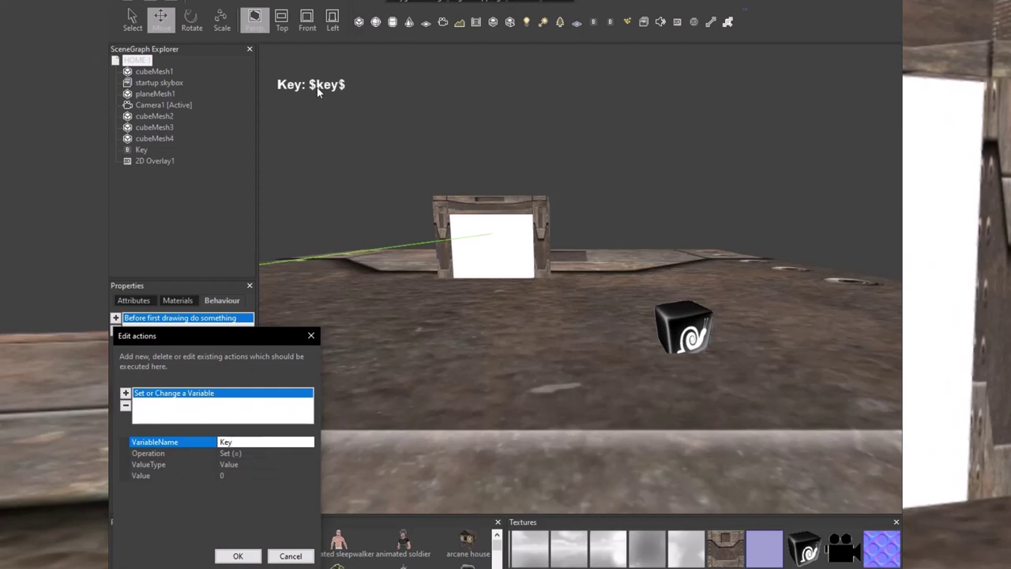
pyautogui.click(238, 556)
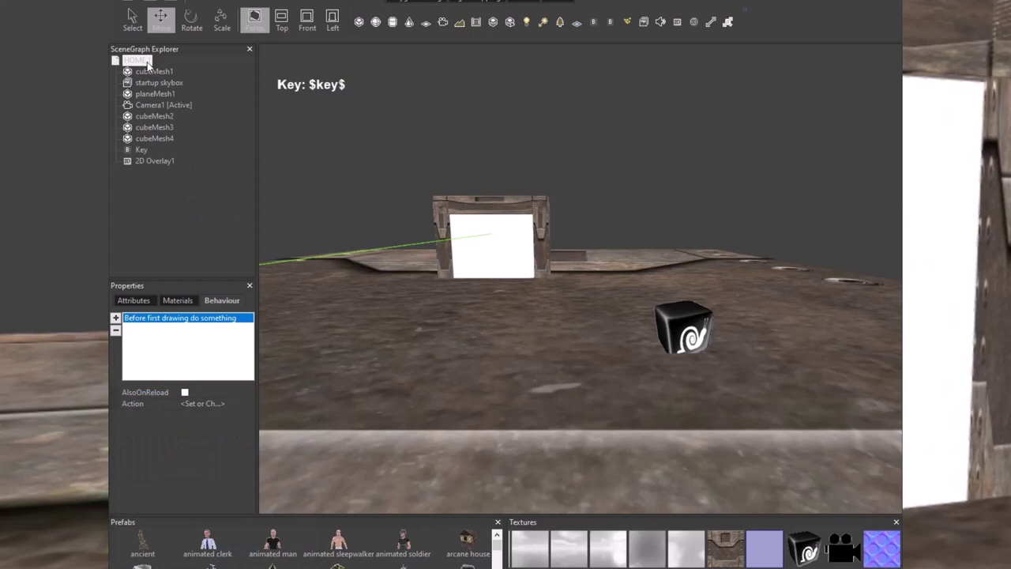
# - Review the Set or Change a Variable action in the HOME 1 scene's "Before first drawing do something" behaviour
pyautogui.click(204, 403)
pyautogui.click(248, 405)
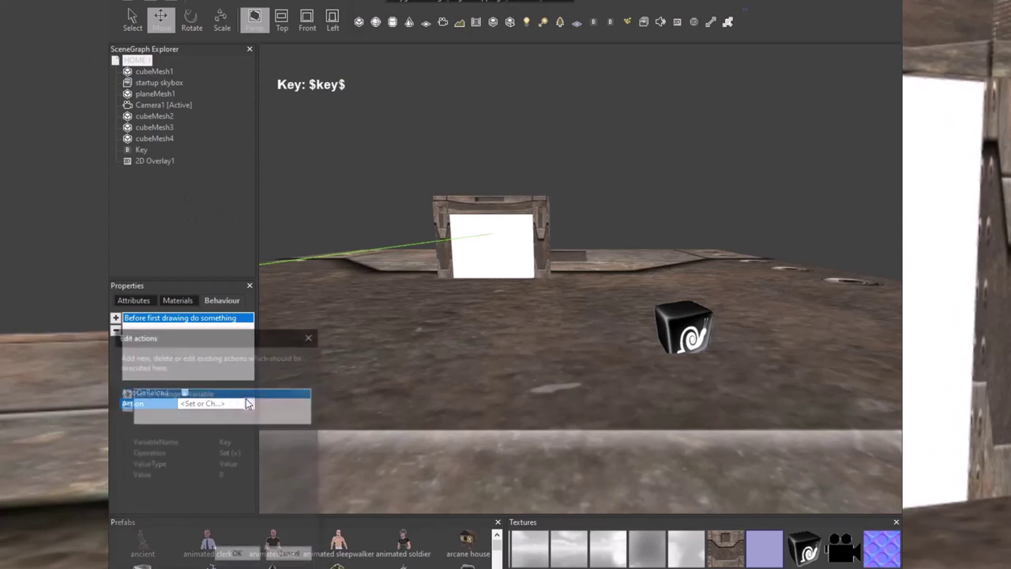
pyautogui.click(215, 444)
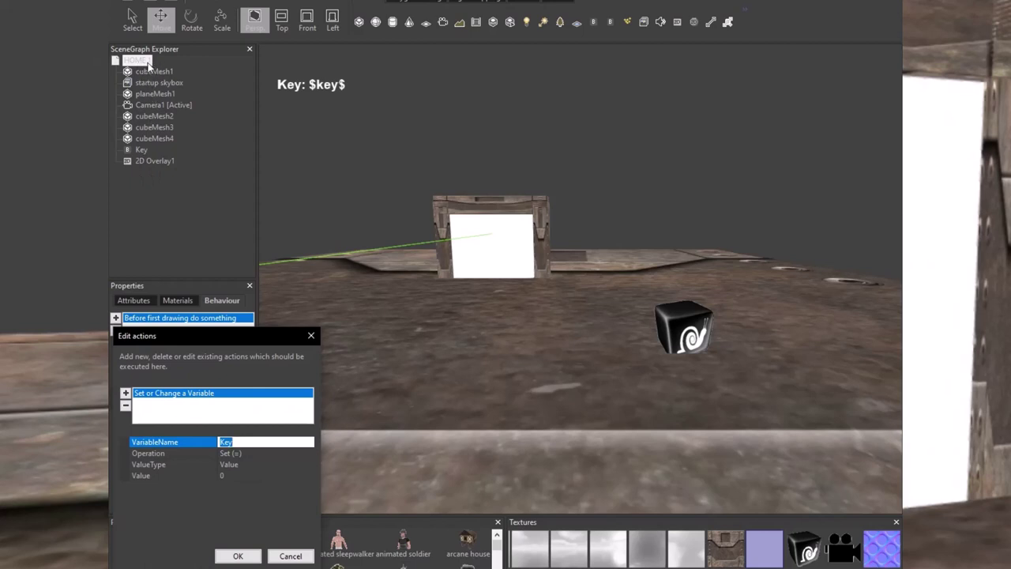
pyautogui.click(143, 151)
pyautogui.click(237, 555)
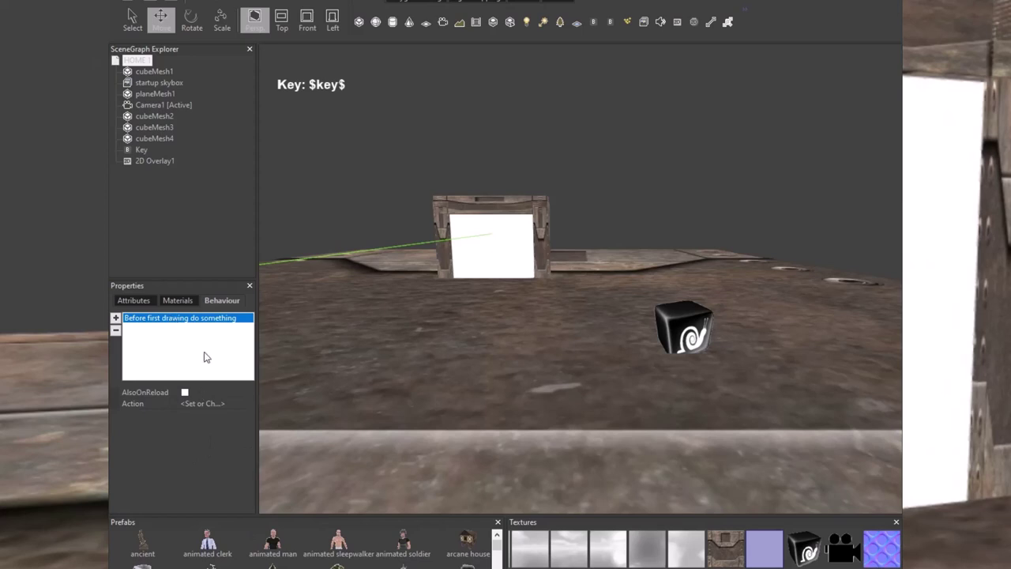
# - Add an "Every few seconds do something" behaviour to the 2D overlay with an interval of 10 ms
pyautogui.click(151, 161)
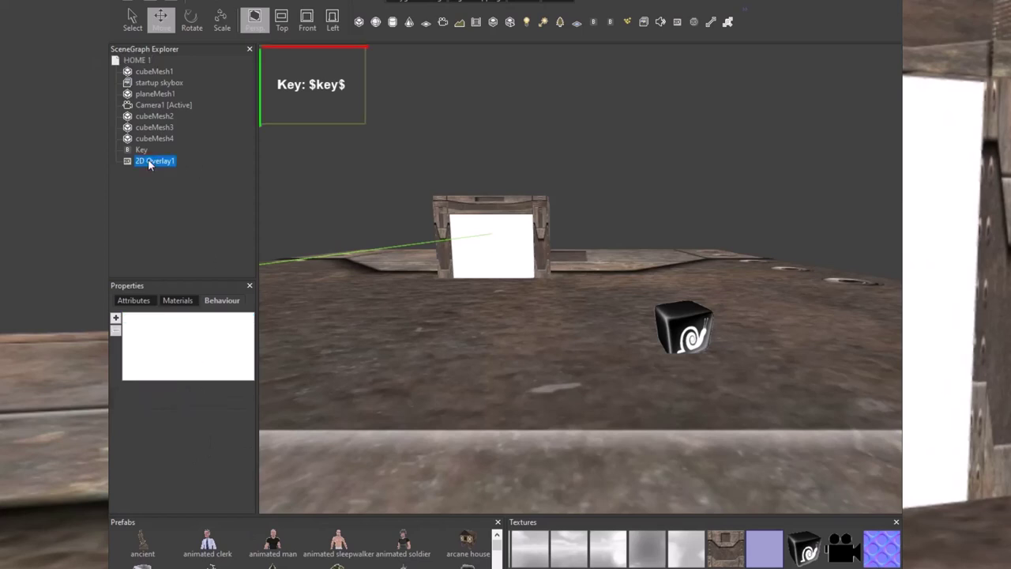
pyautogui.click(115, 318)
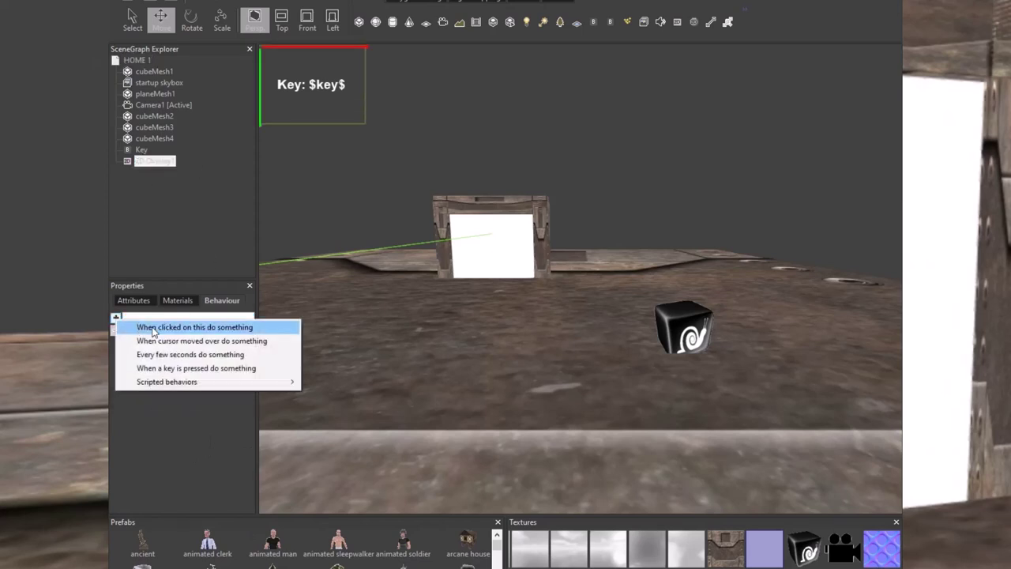
pyautogui.click(183, 355)
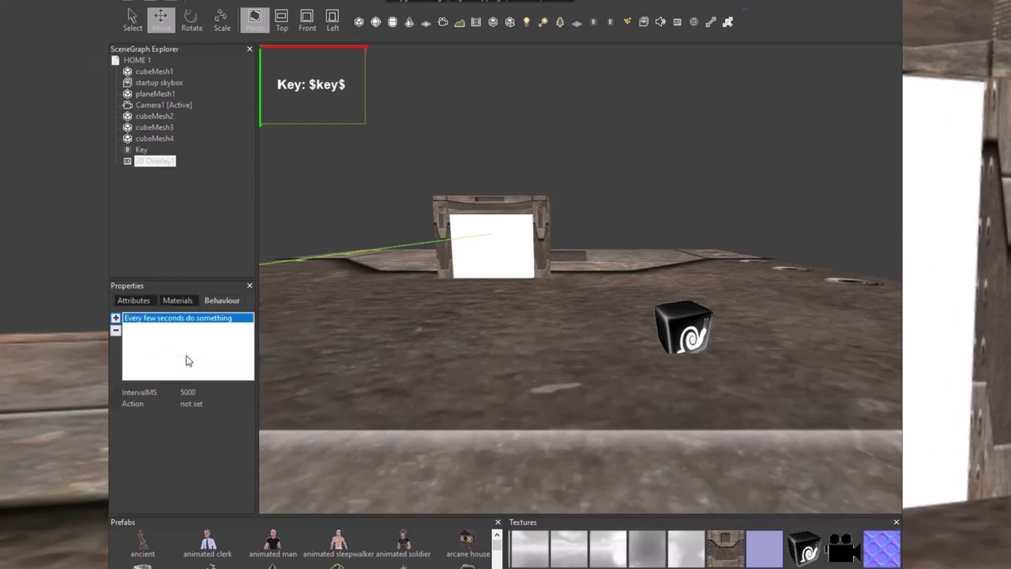
pyautogui.click(189, 392)
pyautogui.write('10')
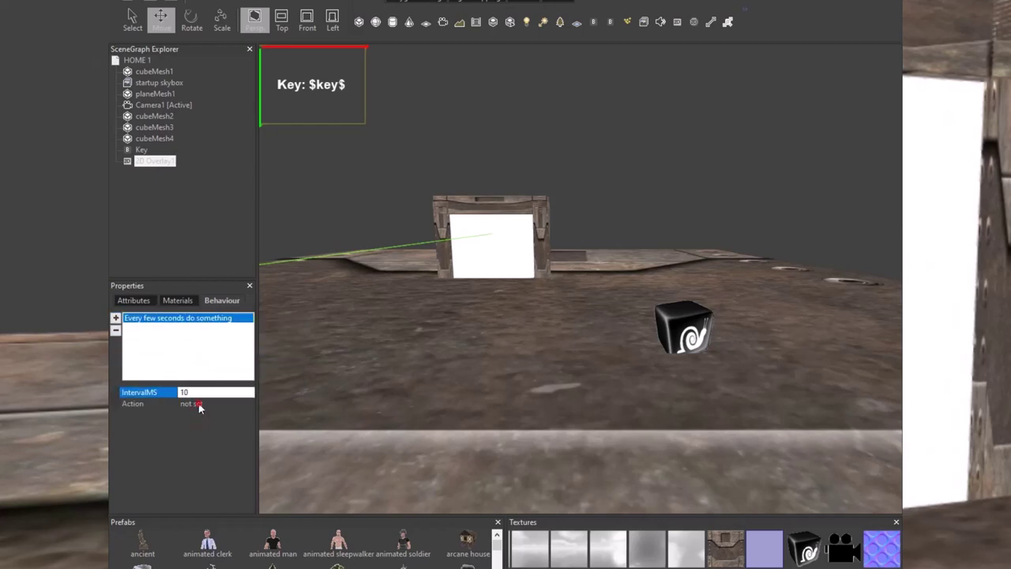
pyautogui.press('Return')
# - Give the overlay's timed behaviour a Change 2D Overlay Text action that targets the current scene node
pyautogui.click(199, 403)
pyautogui.click(250, 405)
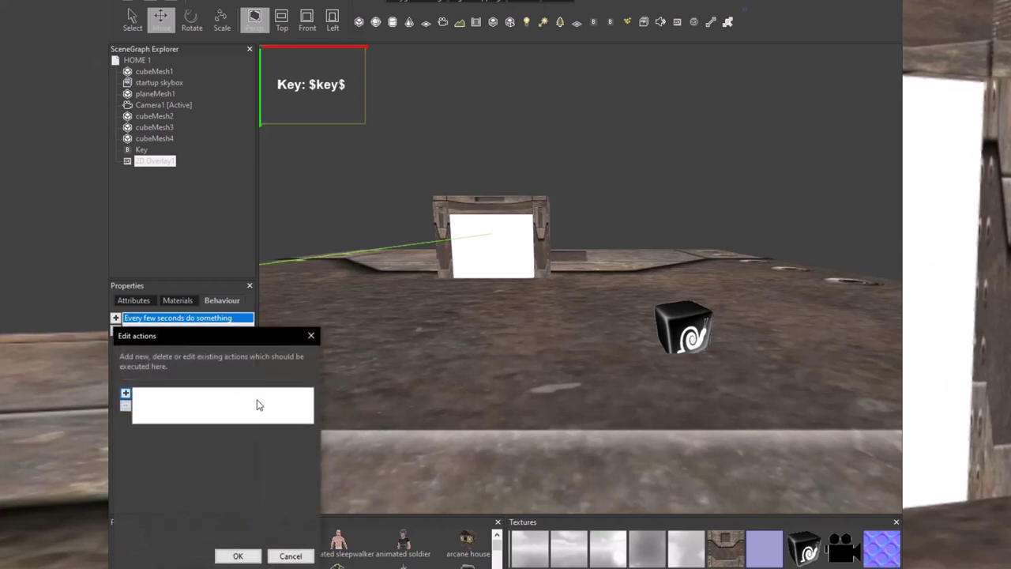
pyautogui.click(127, 394)
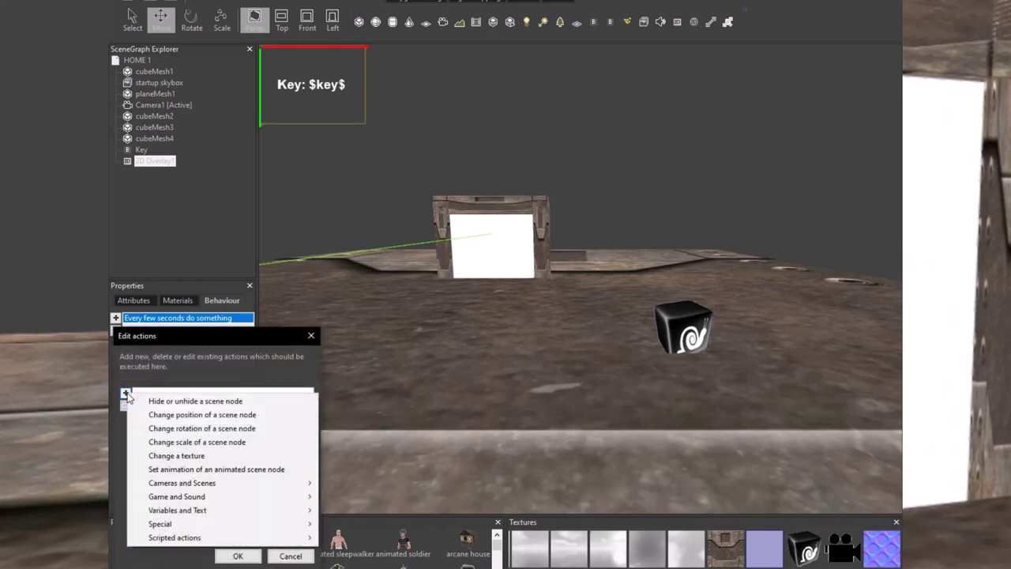
pyautogui.moveTo(203, 498)
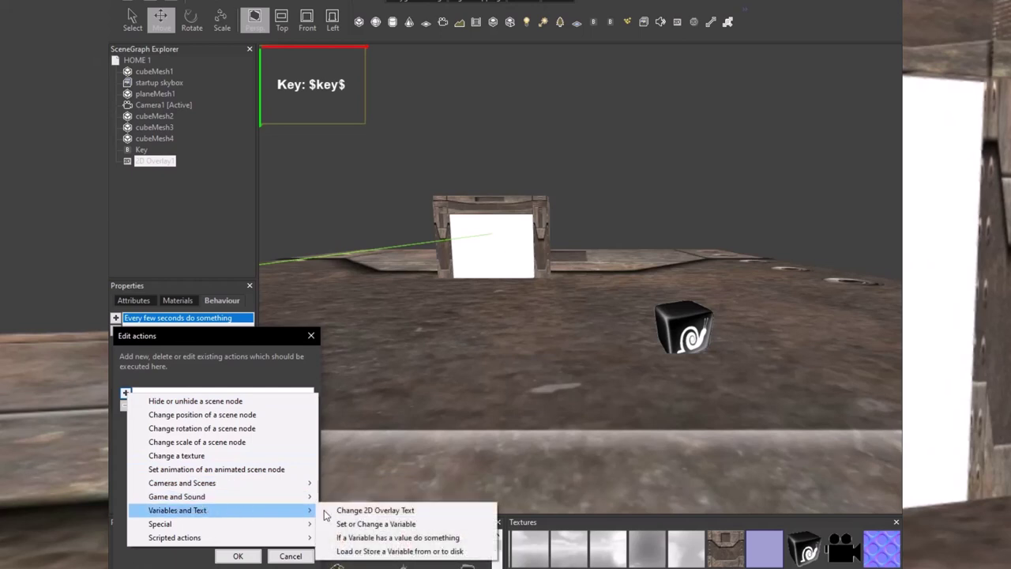
pyautogui.click(359, 510)
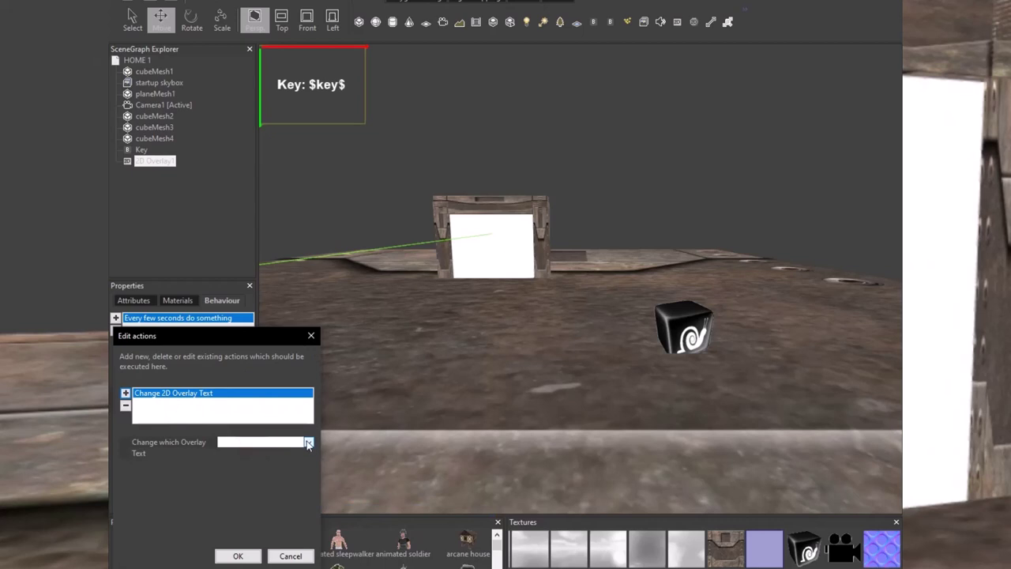
pyautogui.click(309, 445)
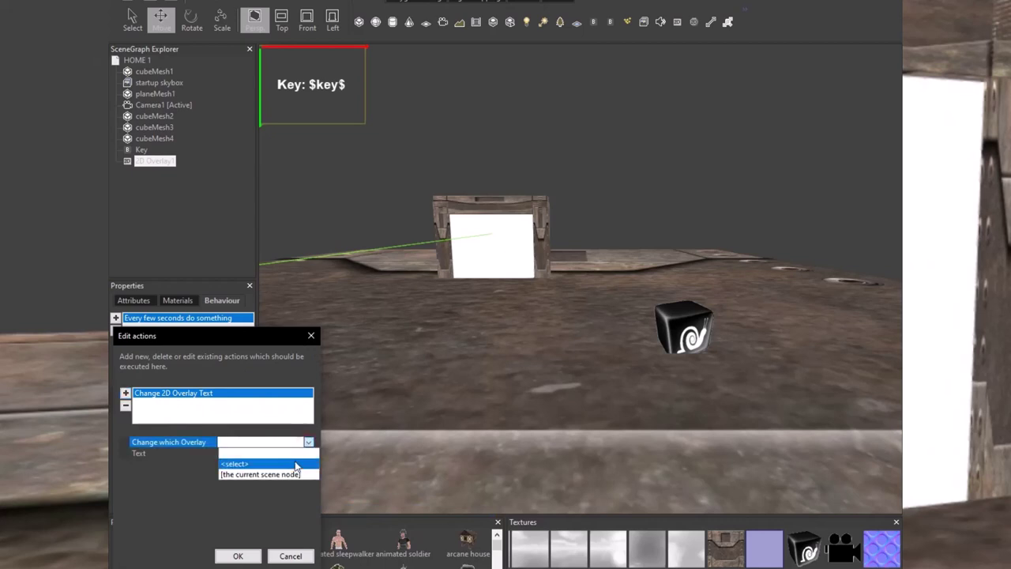
pyautogui.click(291, 474)
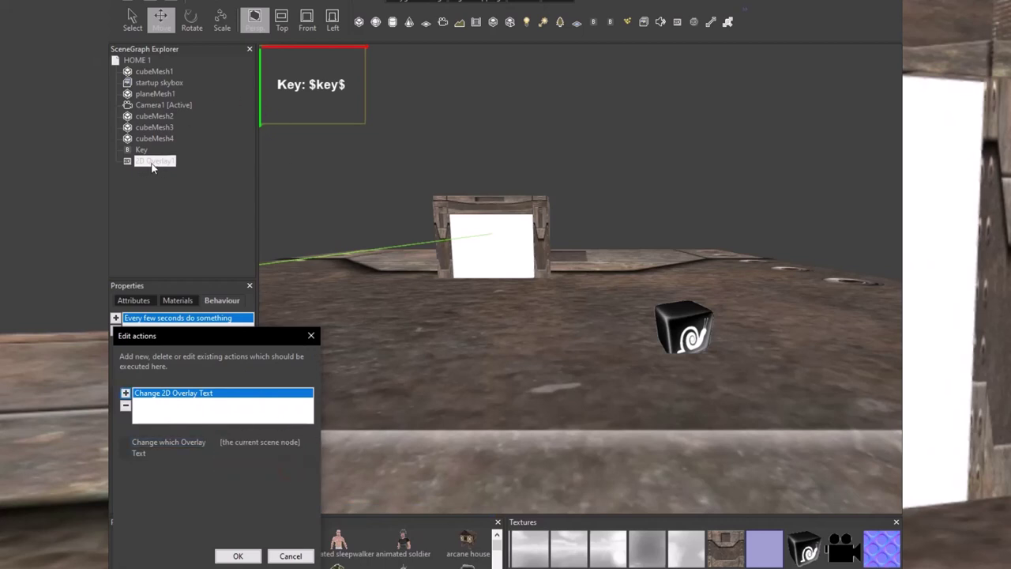
# - Set the text of the Change 2D Overlay Text action to "Key: $key$" and accept the action
pyautogui.click(264, 452)
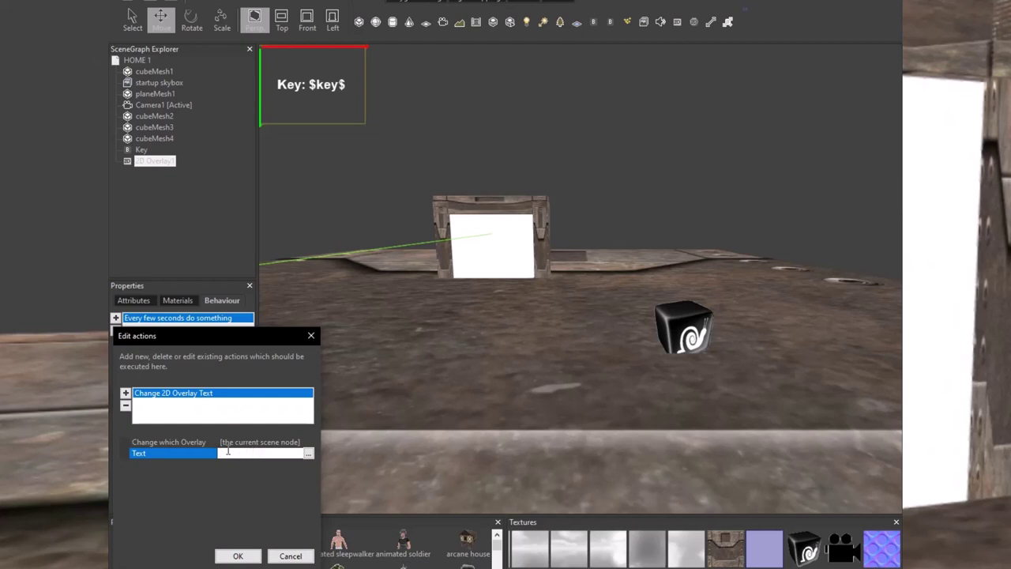
pyautogui.write('Ke')
pyautogui.write('y: $$')
pyautogui.click(239, 454)
pyautogui.write('key')
pyautogui.click(241, 557)
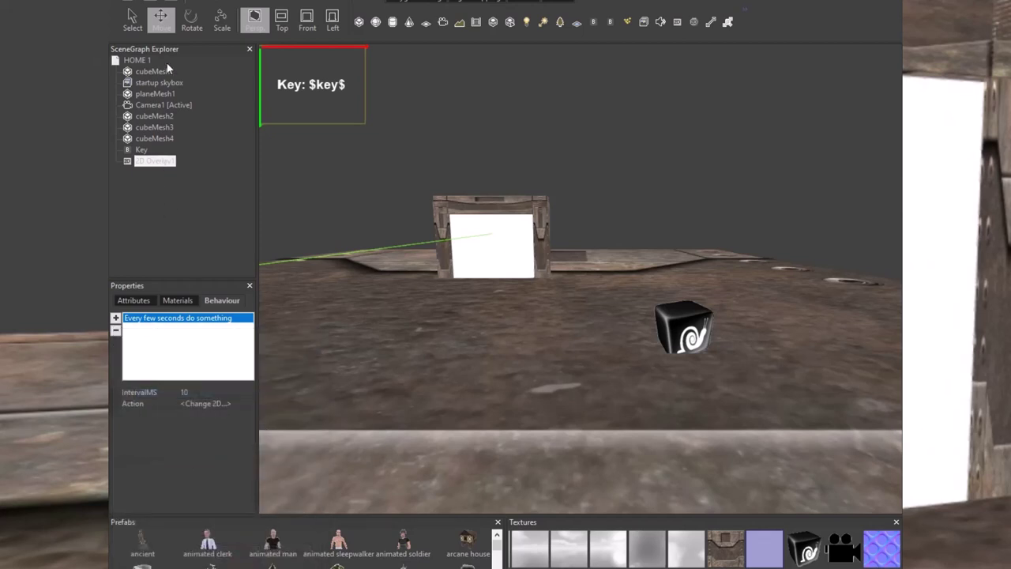
# - Review the HOME 1 scene's behaviour, the overlay's Change 2D Overlay Text action and the Key billboard's behaviours
pyautogui.click(139, 62)
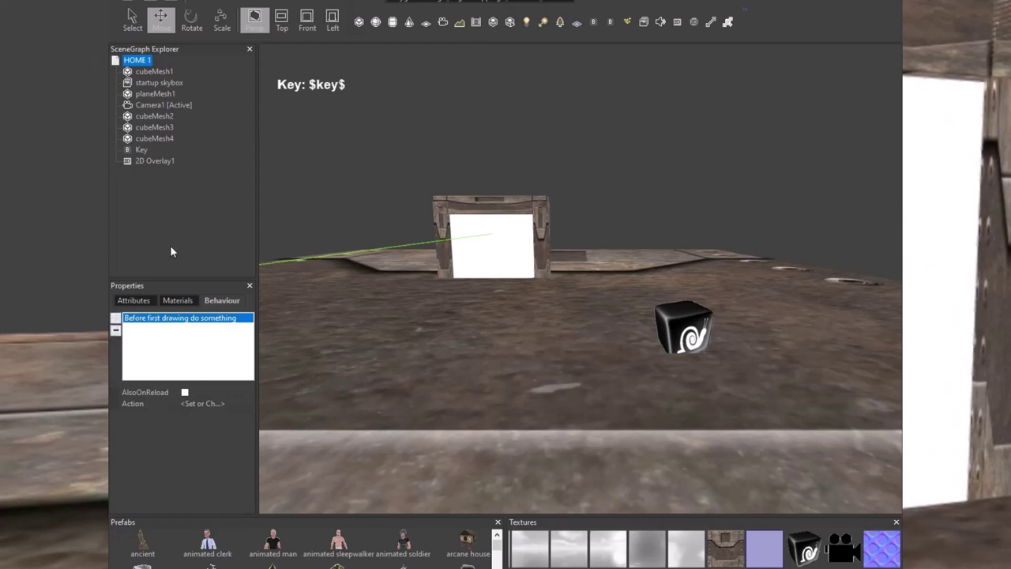
pyautogui.click(149, 160)
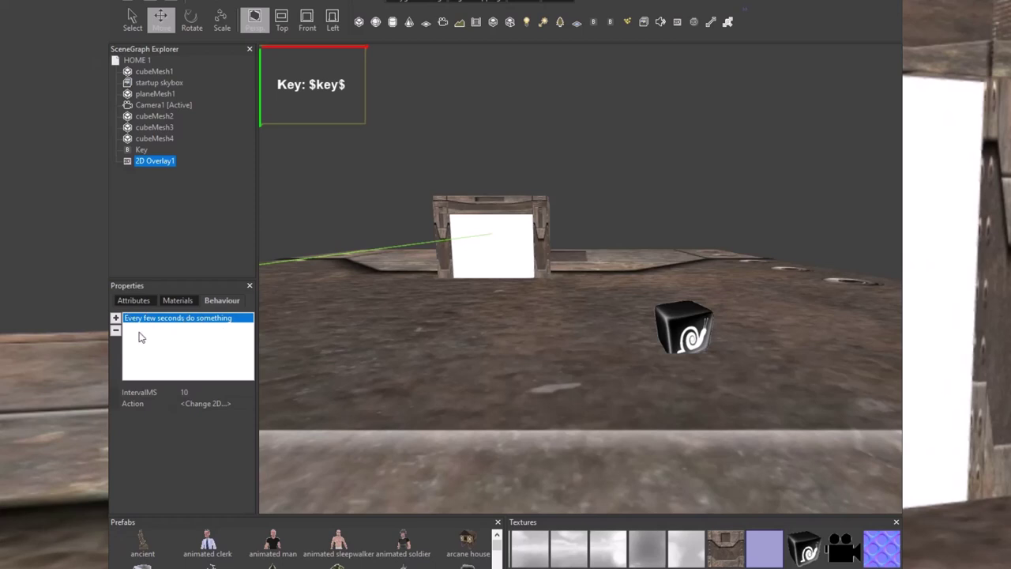
pyautogui.click(207, 404)
pyautogui.click(249, 409)
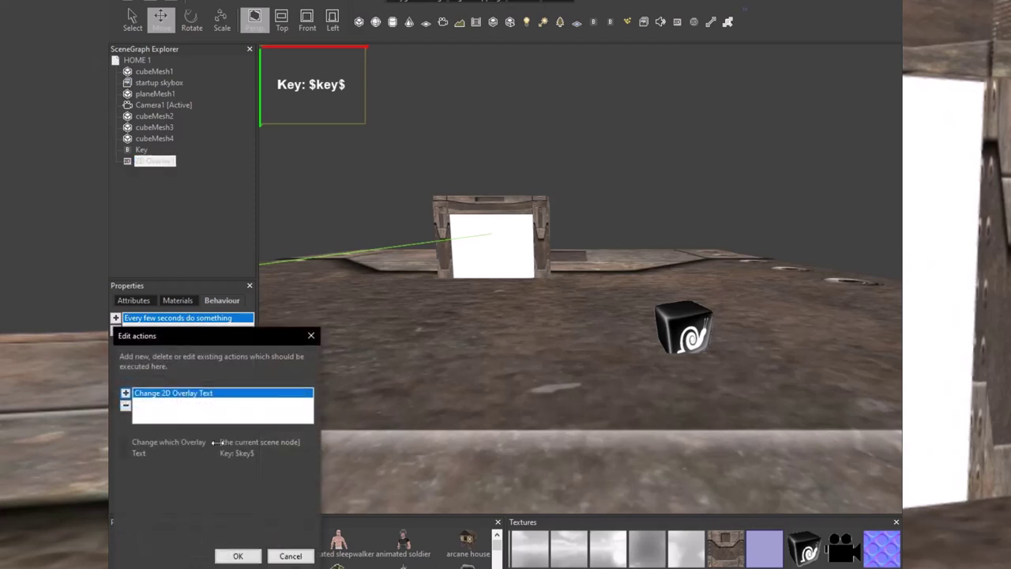
pyautogui.click(249, 557)
pyautogui.click(142, 149)
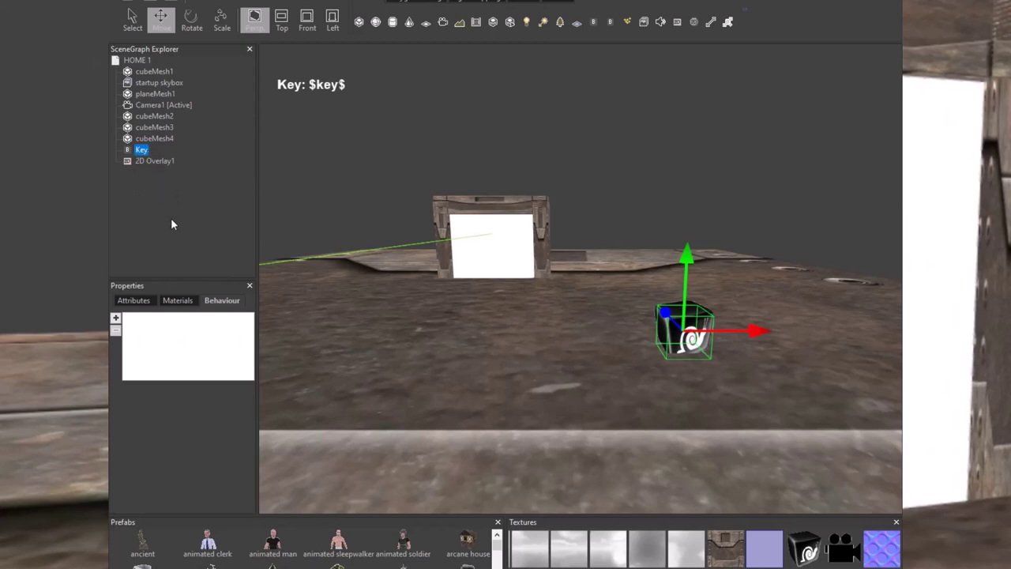
# - Check the Windows .exe publishing settings and accept them without changes
pyautogui.click(556, 2)
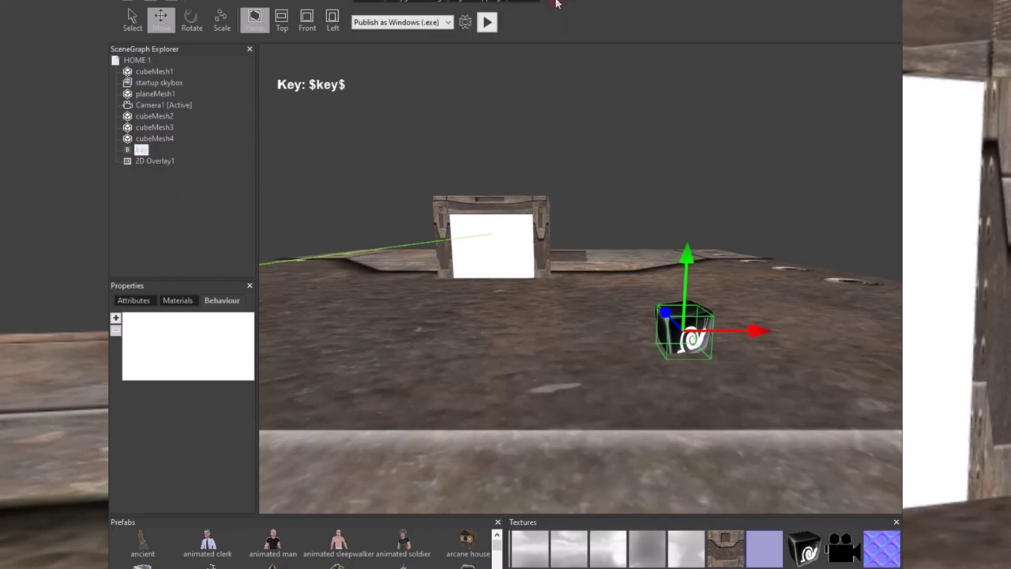
pyautogui.click(466, 23)
pyautogui.click(438, 131)
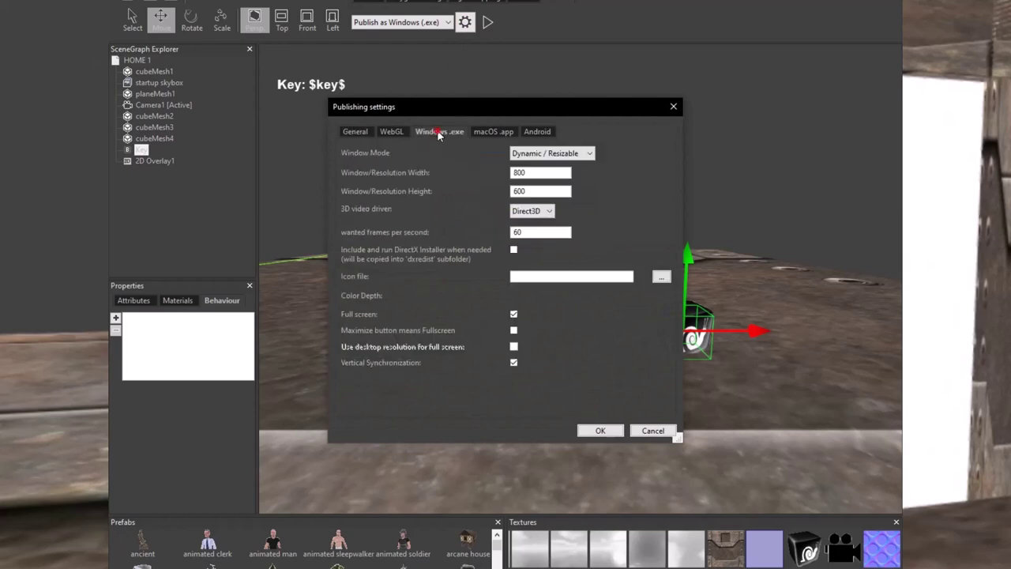
pyautogui.click(600, 430)
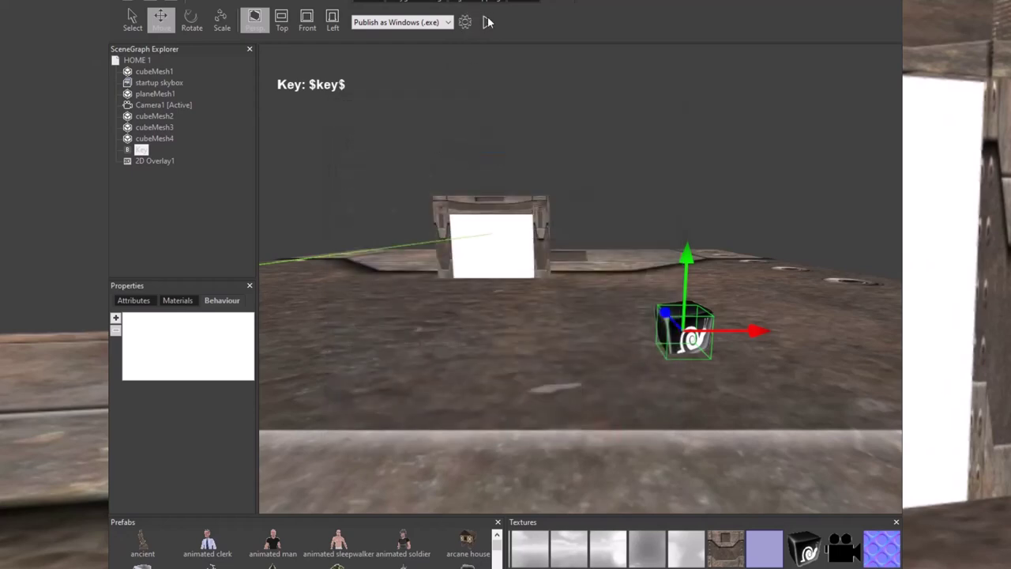
# - Run the game as a Windows build, walk up to the key cube and through the white doorway to test the counter, and quit
pyautogui.click(488, 22)
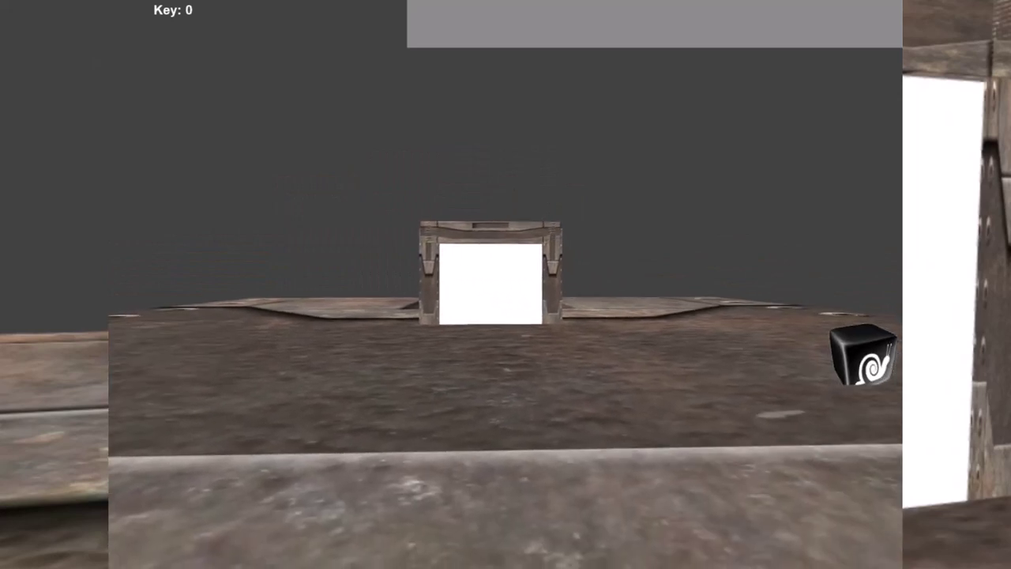
pyautogui.press('w')
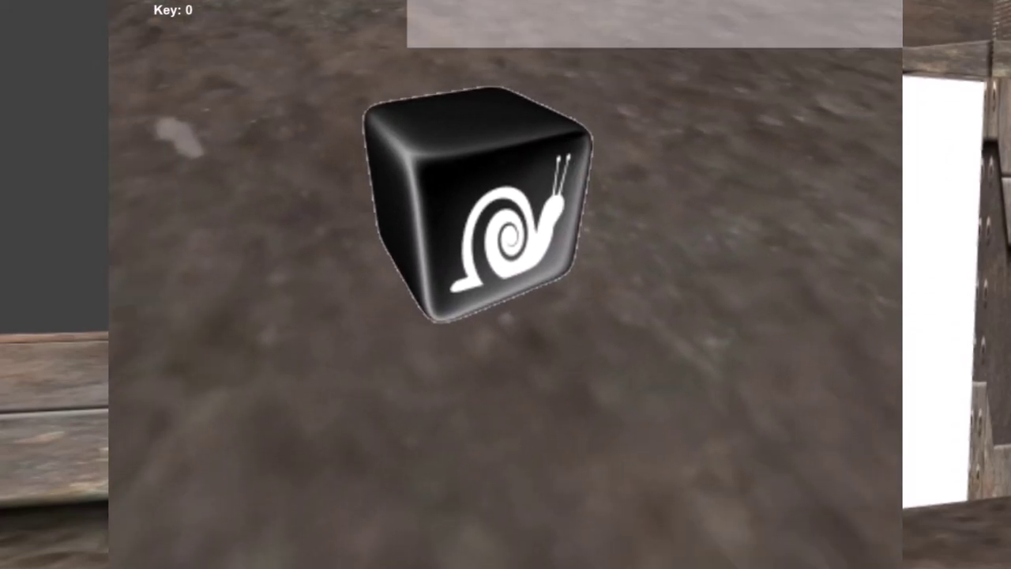
pyautogui.press('w')
pyautogui.press('w')
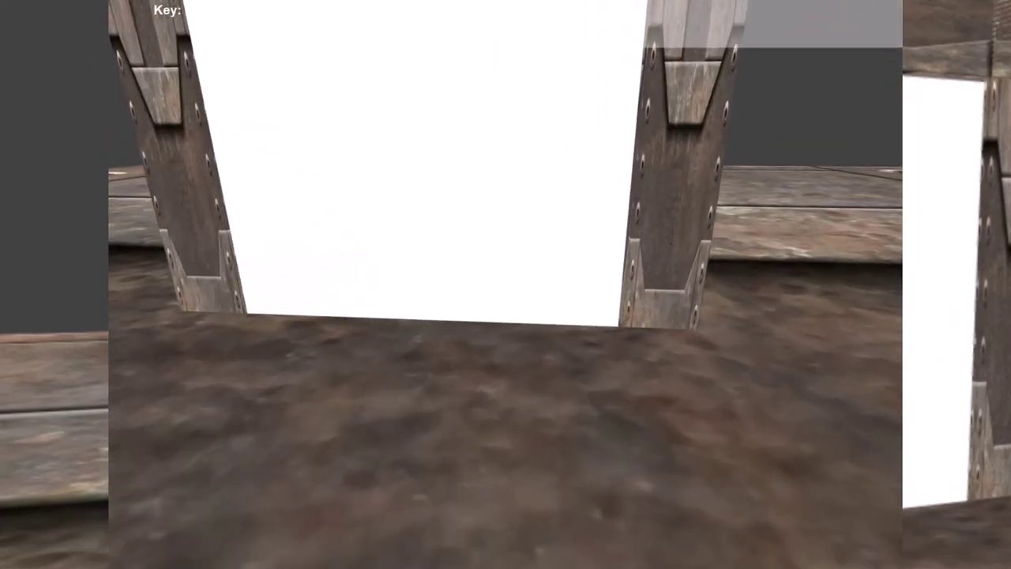
pyautogui.press('w')
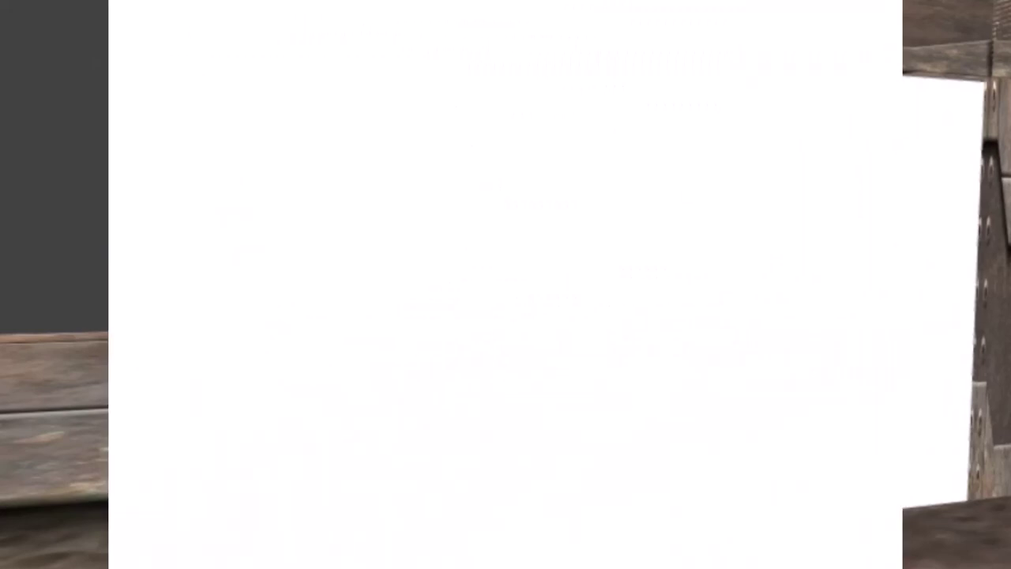
pyautogui.press('w')
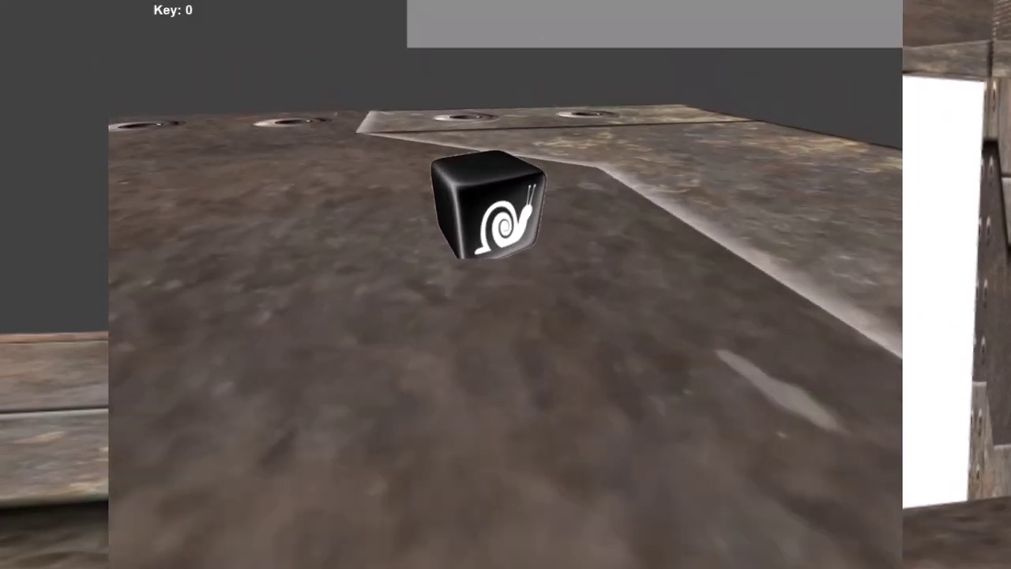
pyautogui.press('Escape')
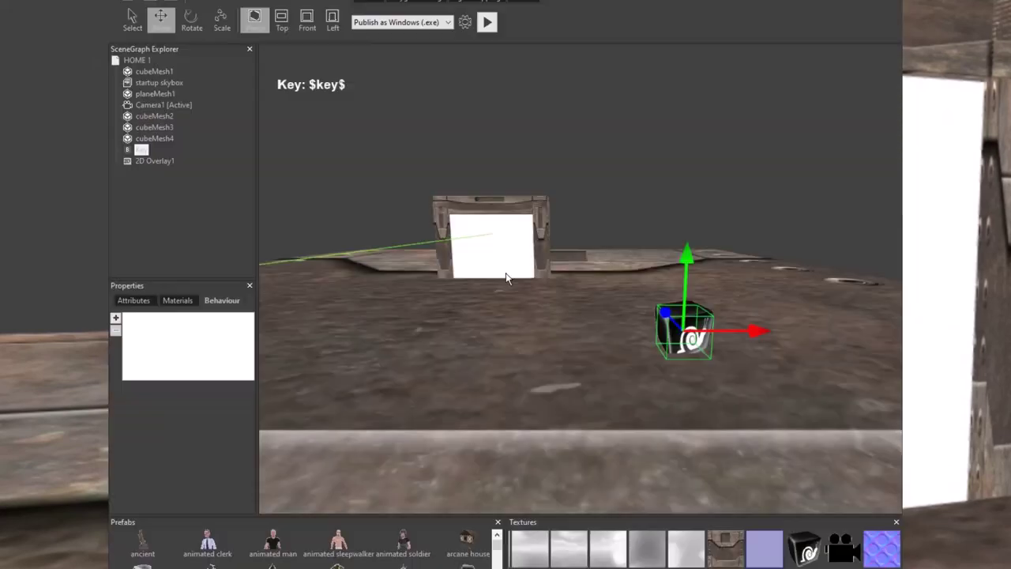
# - Add a "When clicked on this do something" behaviour to the Key billboard
pyautogui.click(148, 161)
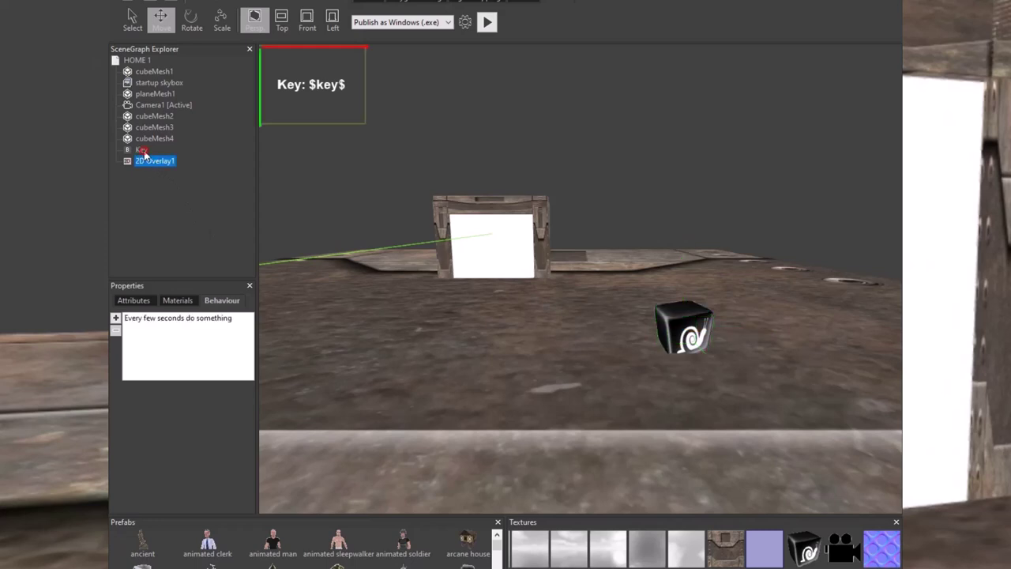
pyautogui.click(142, 150)
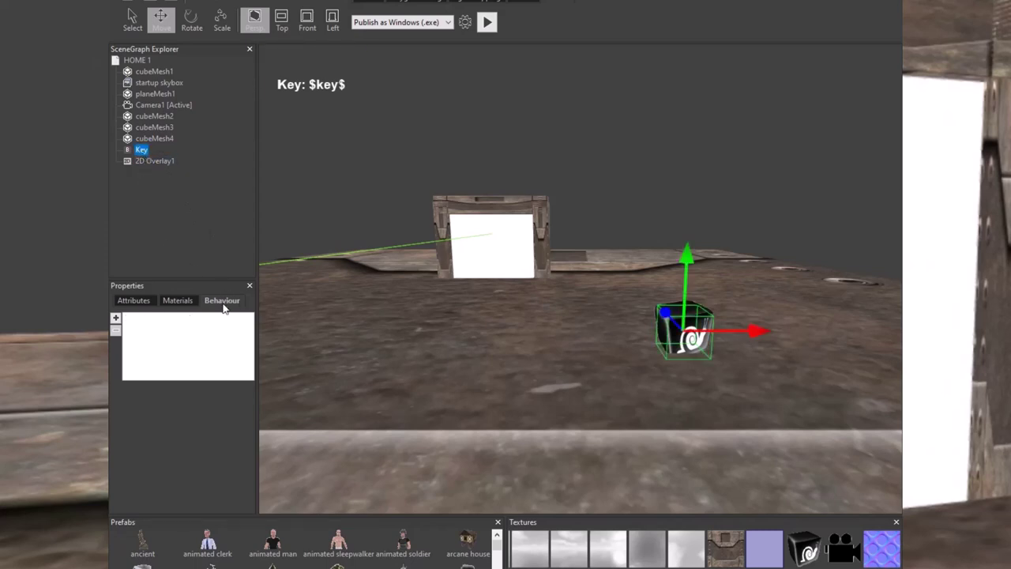
pyautogui.click(116, 317)
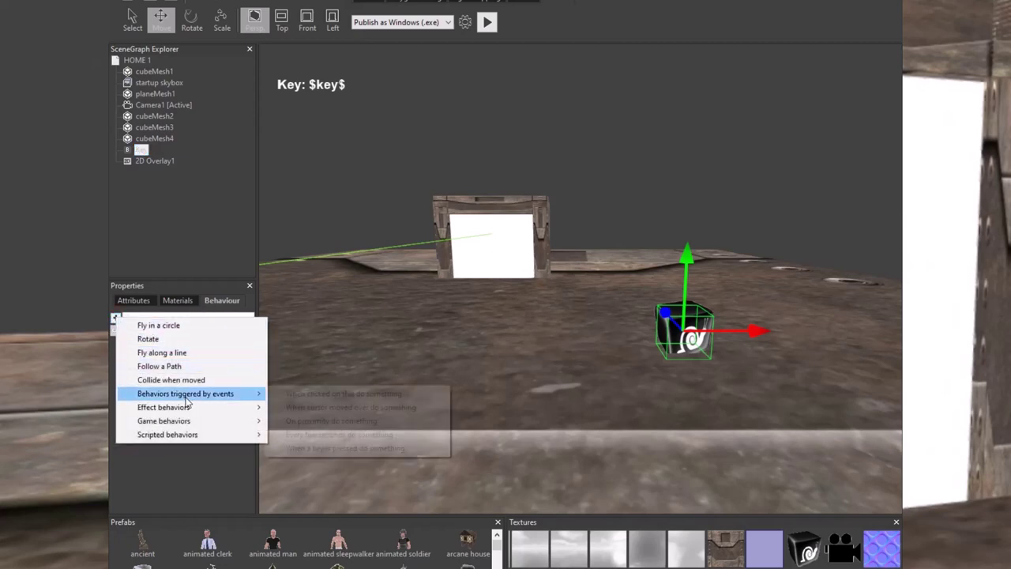
pyautogui.moveTo(188, 397)
pyautogui.click(316, 394)
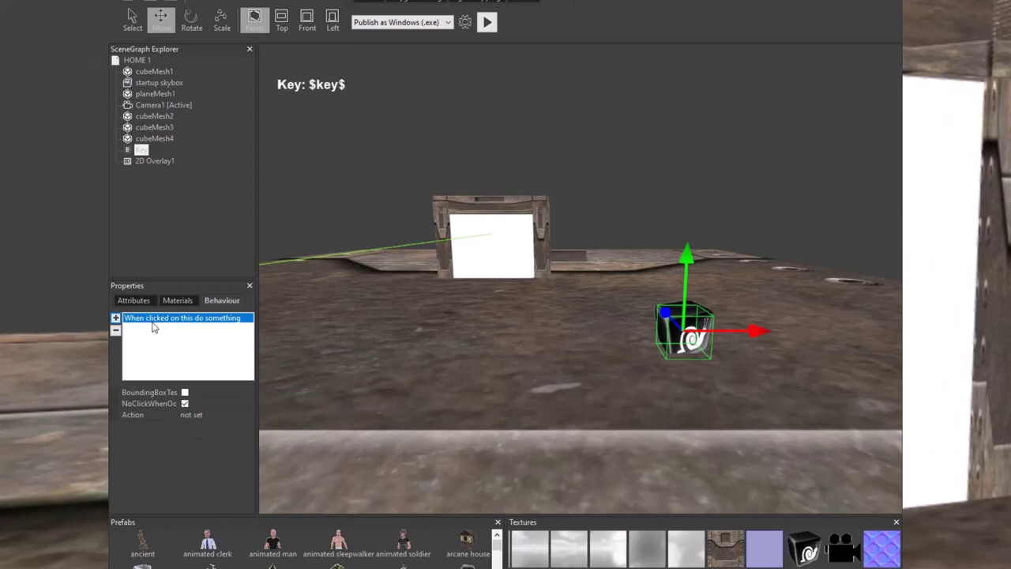
# - Add a Set or Change a Variable action to the Key billboard's click behaviour, with the variable name Key
pyautogui.click(219, 416)
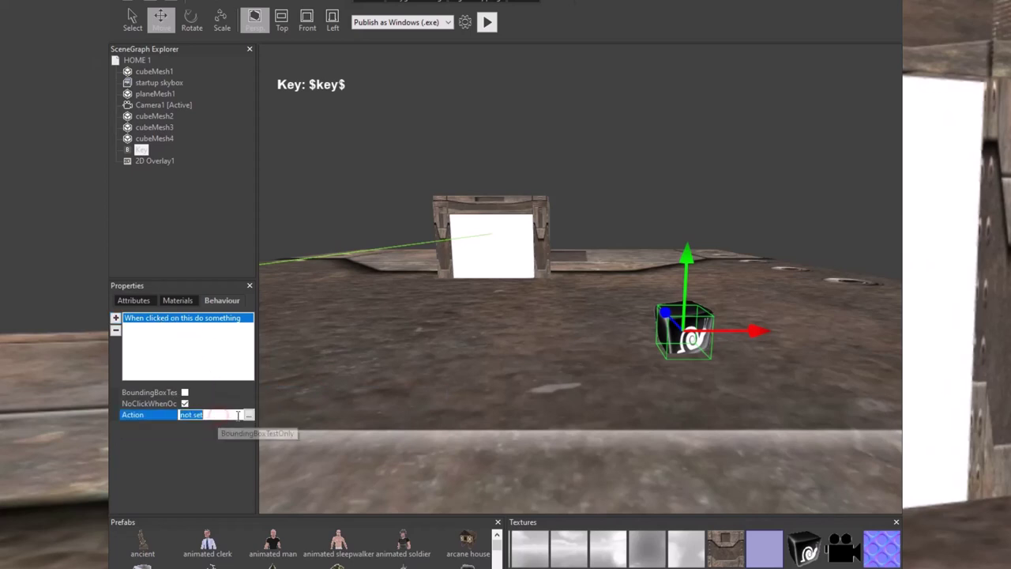
pyautogui.click(246, 415)
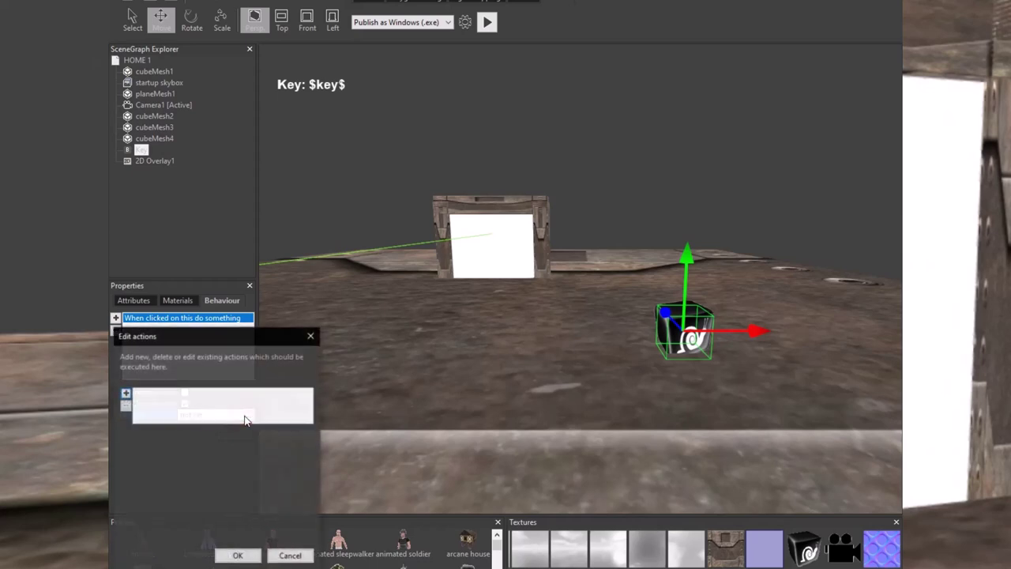
pyautogui.click(126, 393)
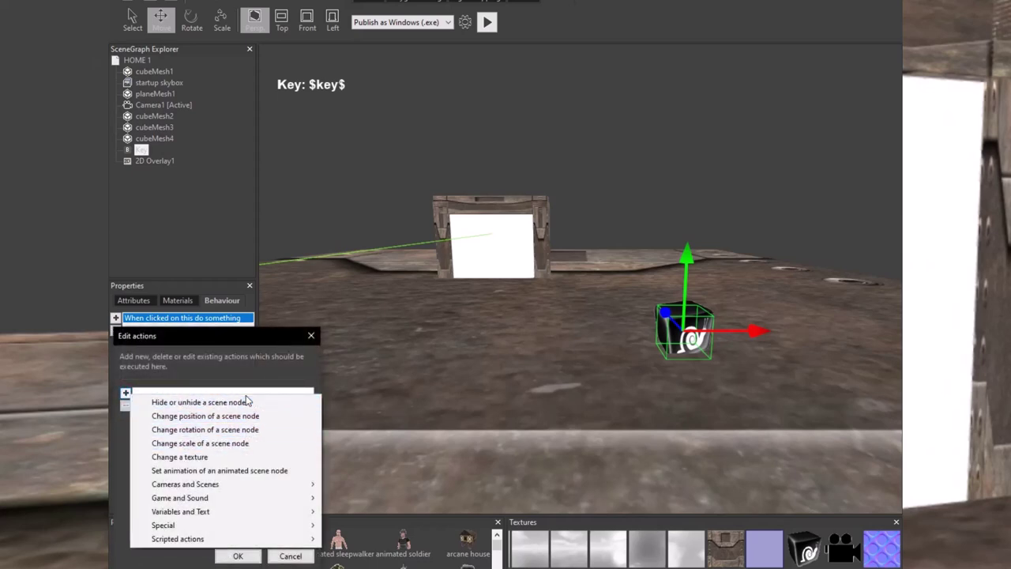
pyautogui.moveTo(251, 511)
pyautogui.click(378, 525)
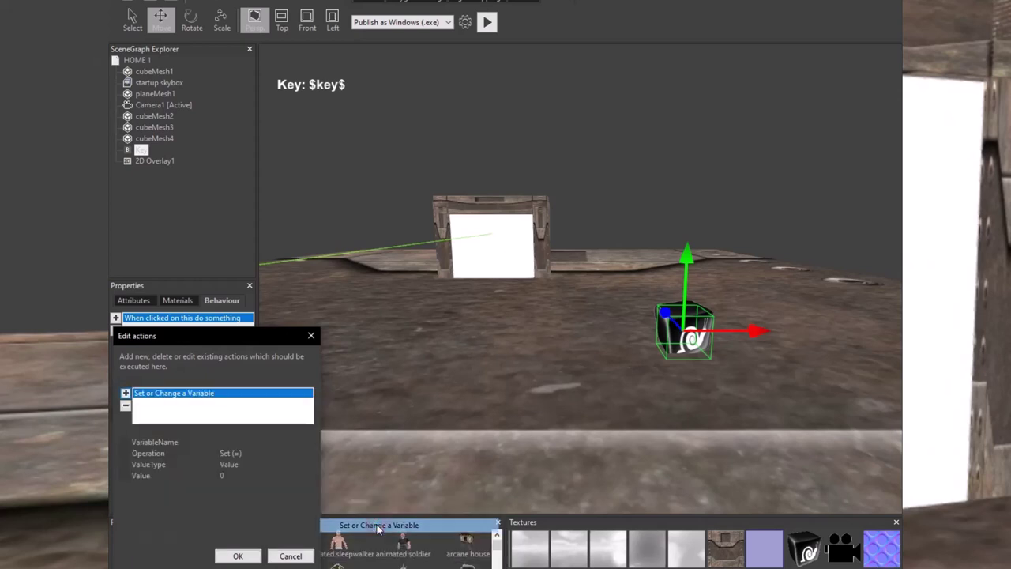
pyautogui.click(227, 442)
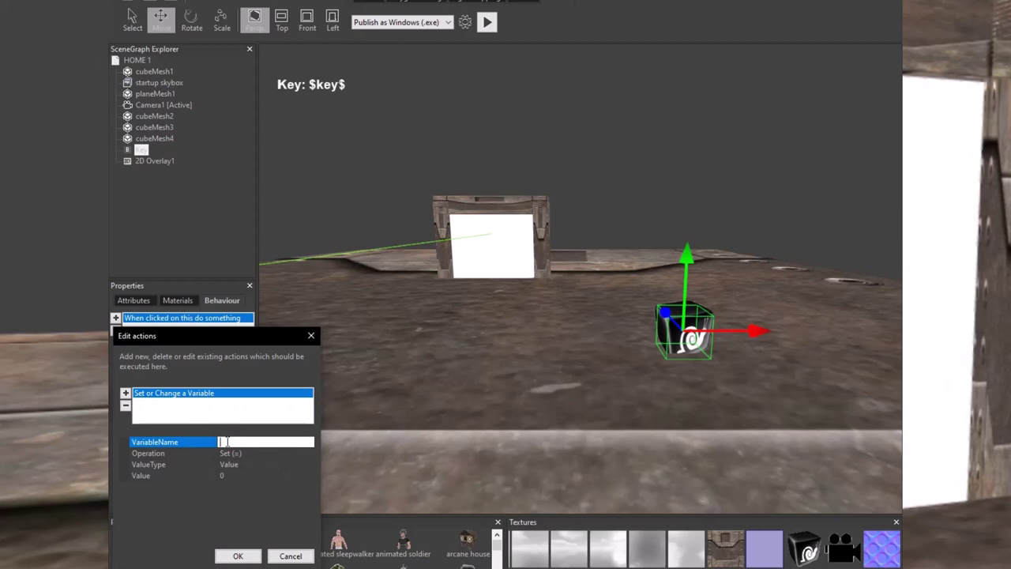
pyautogui.write('key')
pyautogui.moveTo(225, 442); pyautogui.dragTo(184, 444)
pyautogui.click(255, 441)
pyautogui.moveTo(219, 441); pyautogui.dragTo(225, 442)
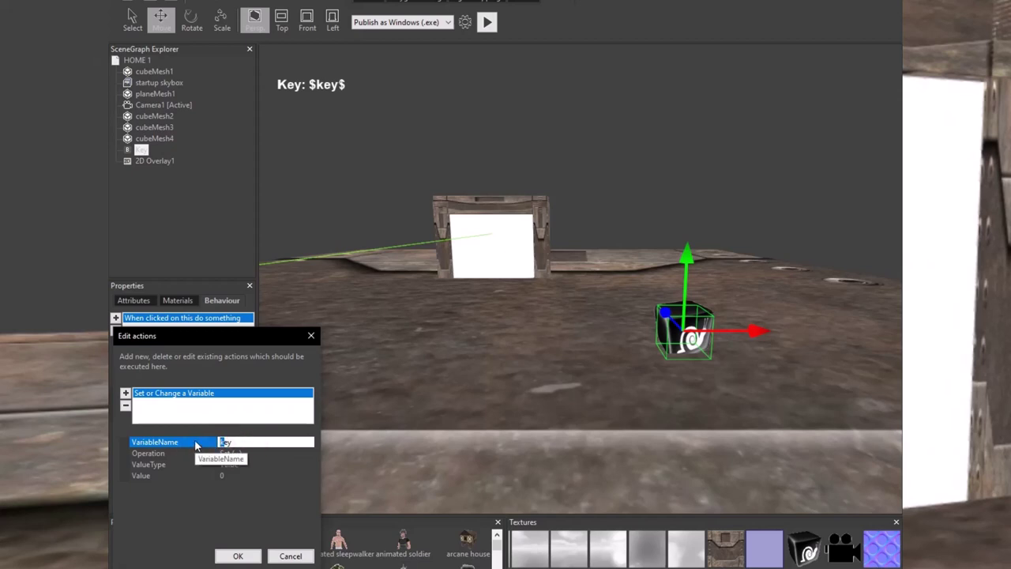
pyautogui.write('K')
# - Set the Key variable action's operation to Add (+) and its value to 1
pyautogui.click(270, 476)
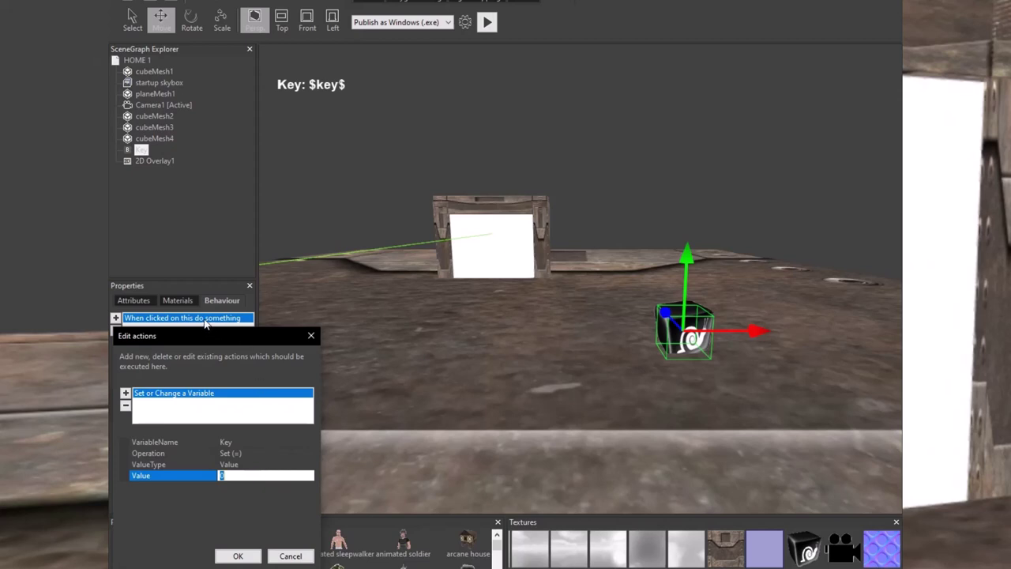
pyautogui.click(252, 452)
pyautogui.click(308, 454)
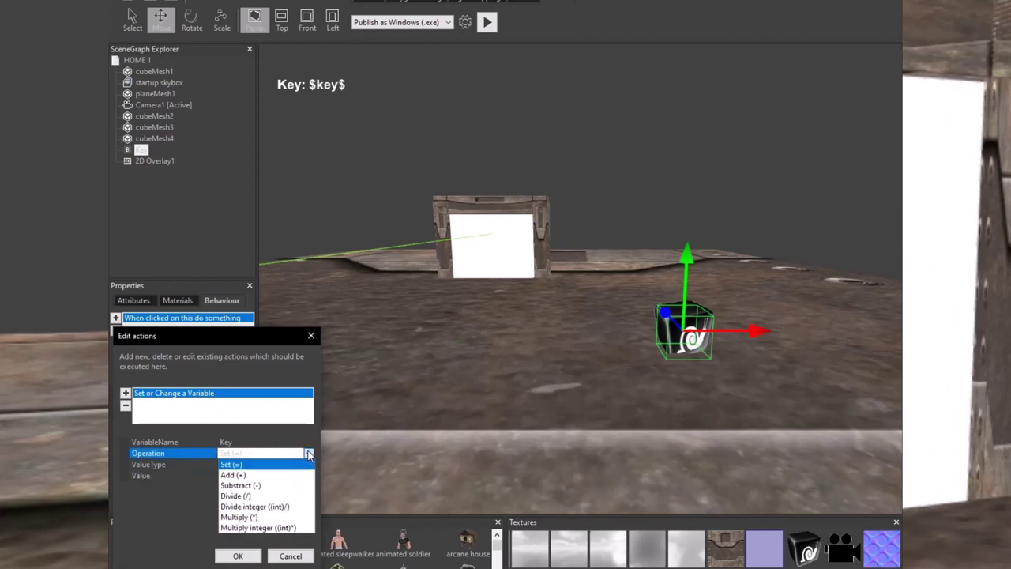
pyautogui.click(269, 475)
pyautogui.click(237, 475)
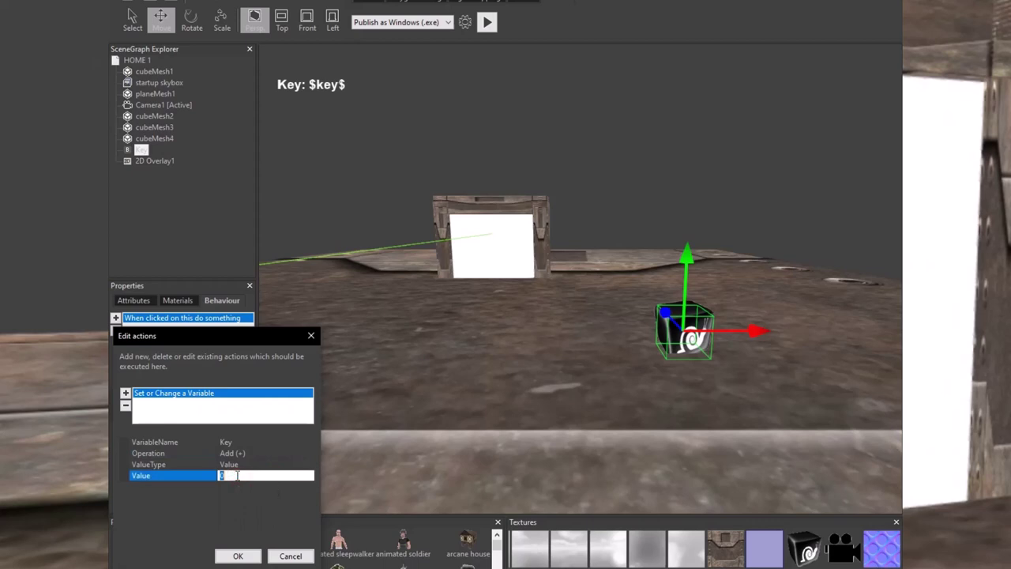
pyautogui.write('1')
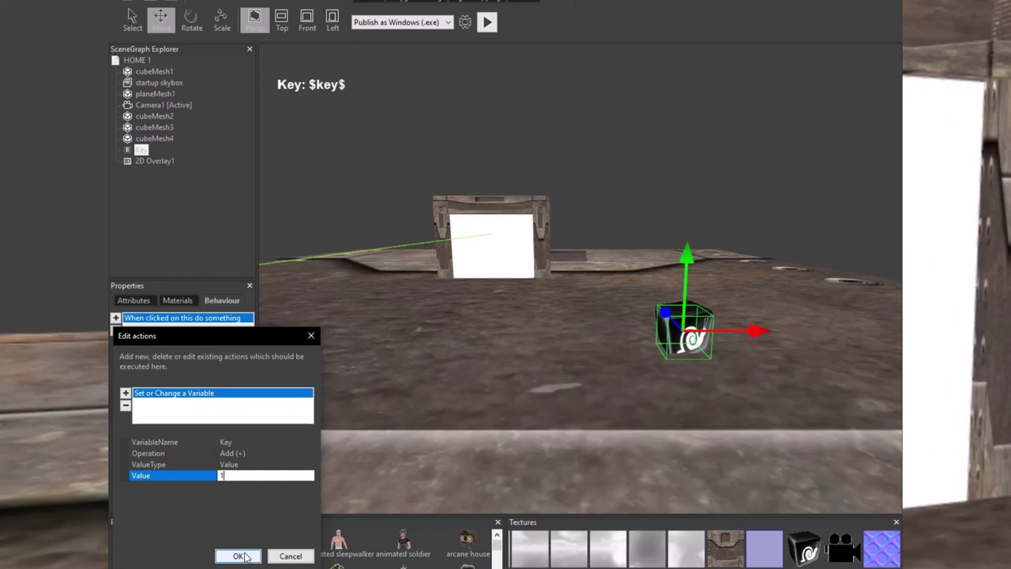
# - Add a Delete a scene node action targeting the Key node to the click behaviour and accept the action list
pyautogui.click(125, 394)
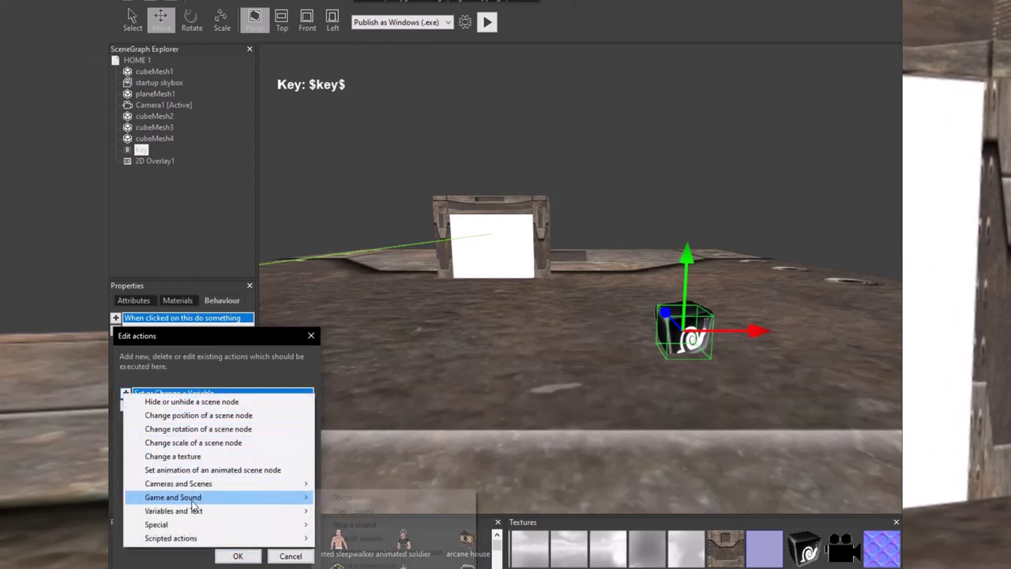
pyautogui.moveTo(196, 486)
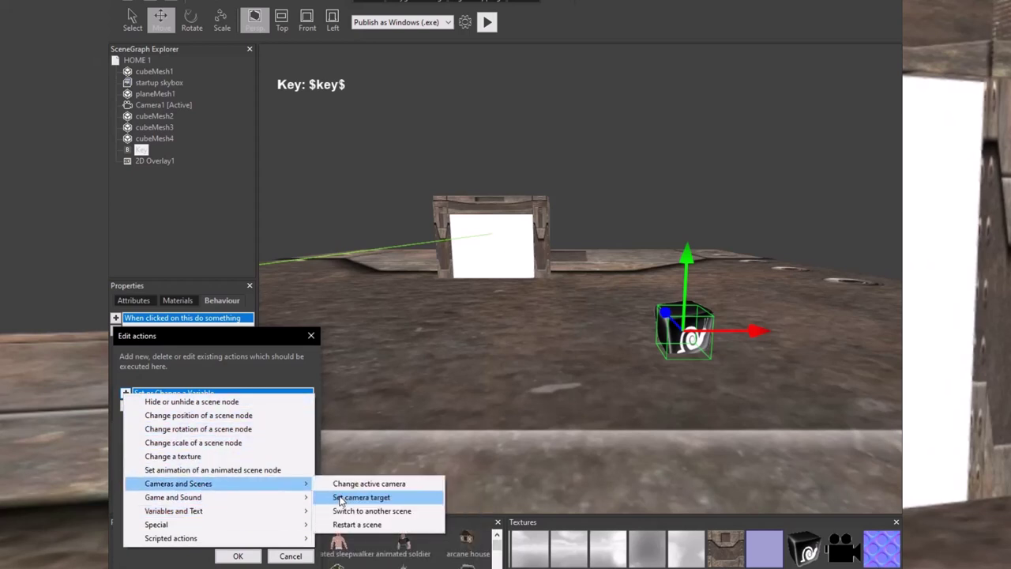
pyautogui.moveTo(259, 498)
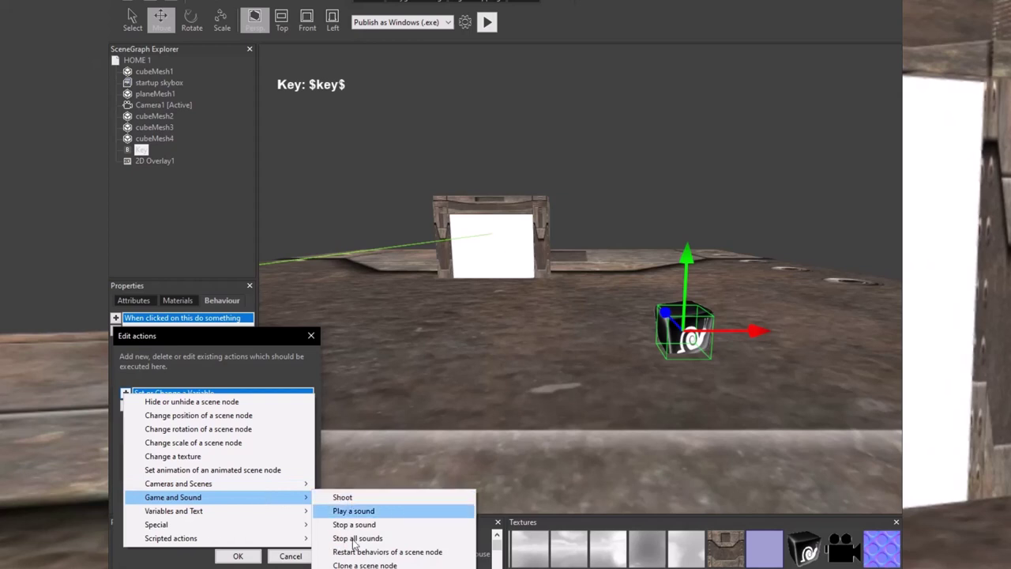
pyautogui.click(356, 568)
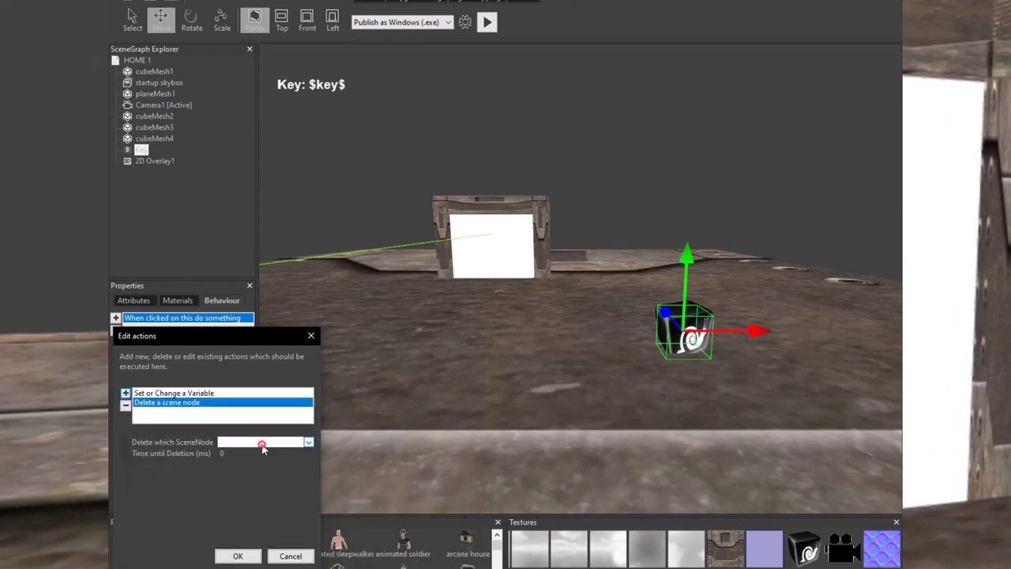
pyautogui.click(307, 443)
pyautogui.click(277, 467)
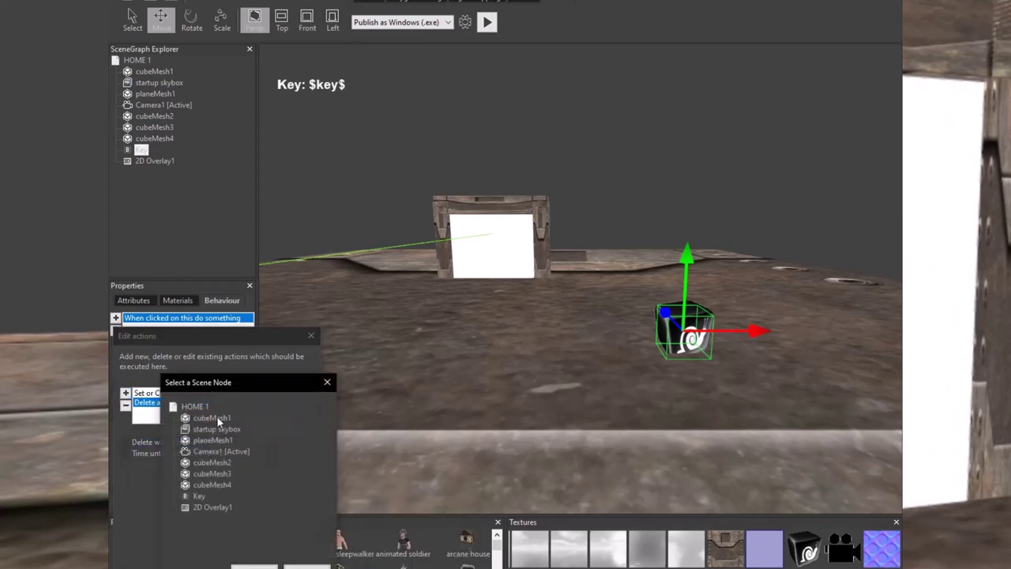
pyautogui.click(199, 496)
pyautogui.click(255, 566)
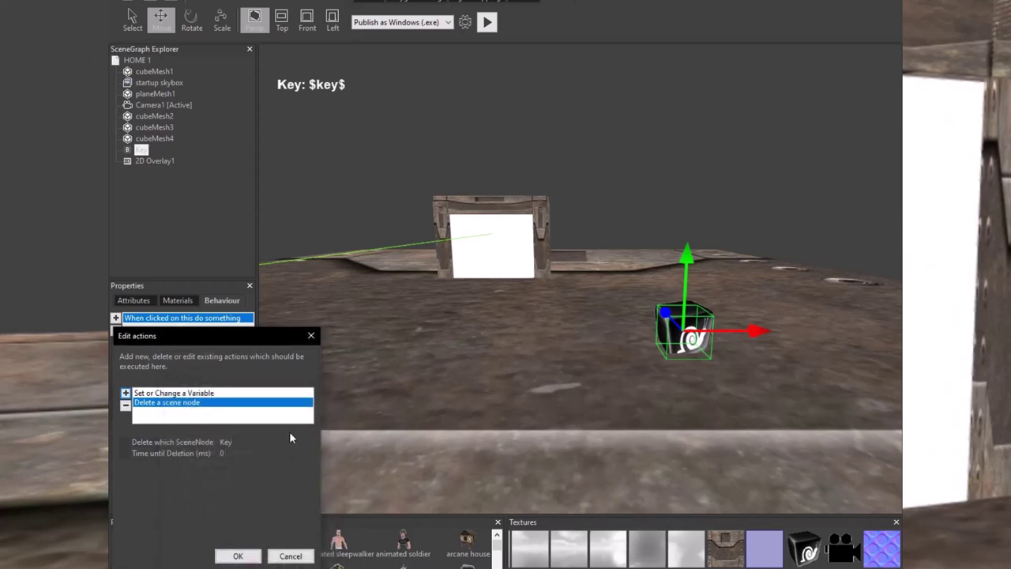
pyautogui.click(246, 556)
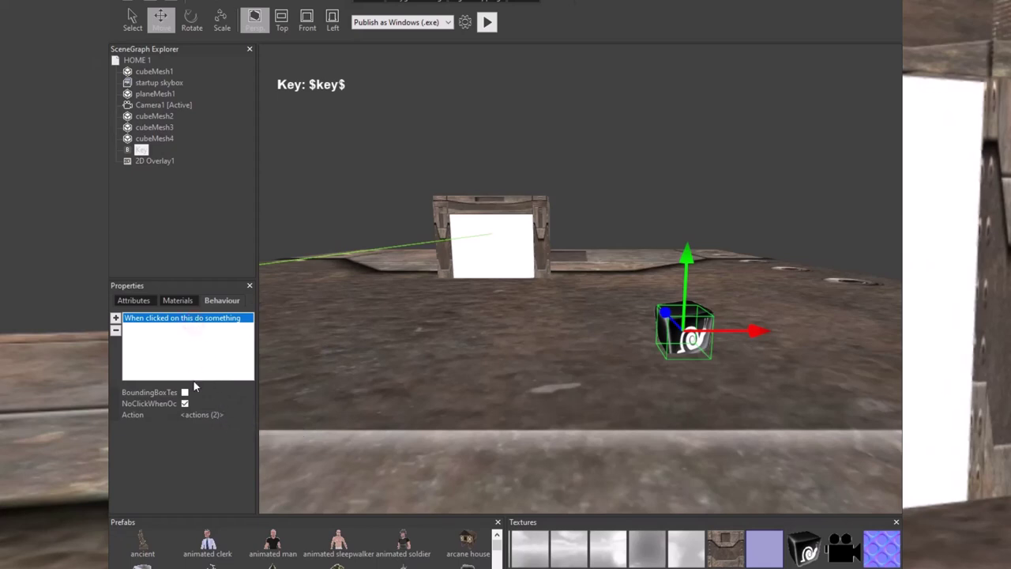
pyautogui.click(199, 415)
pyautogui.click(201, 319)
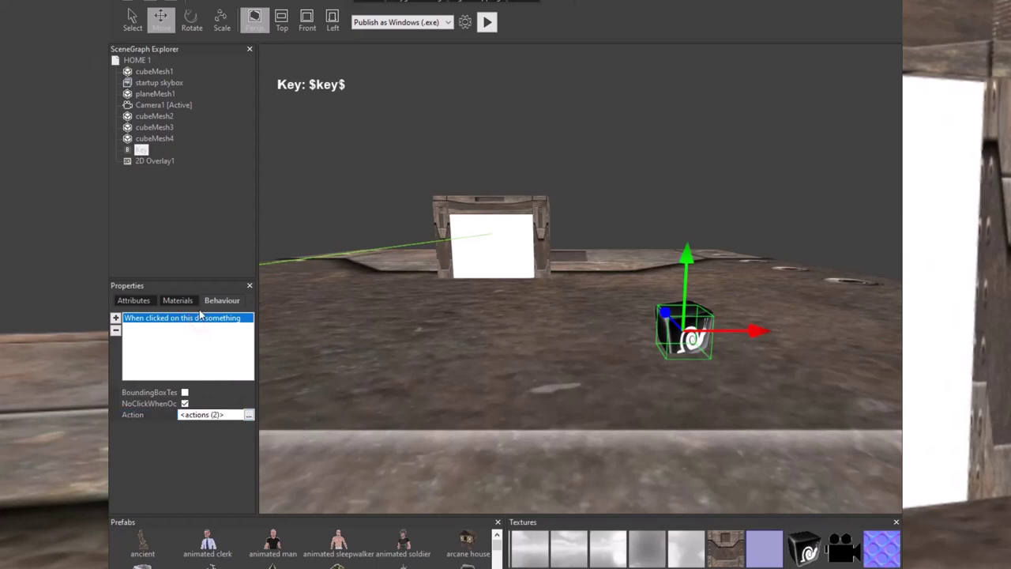
pyautogui.click(180, 213)
# - Run the game, walk to the key cube to test collecting it, go through the white doorway, and quit
pyautogui.click(487, 22)
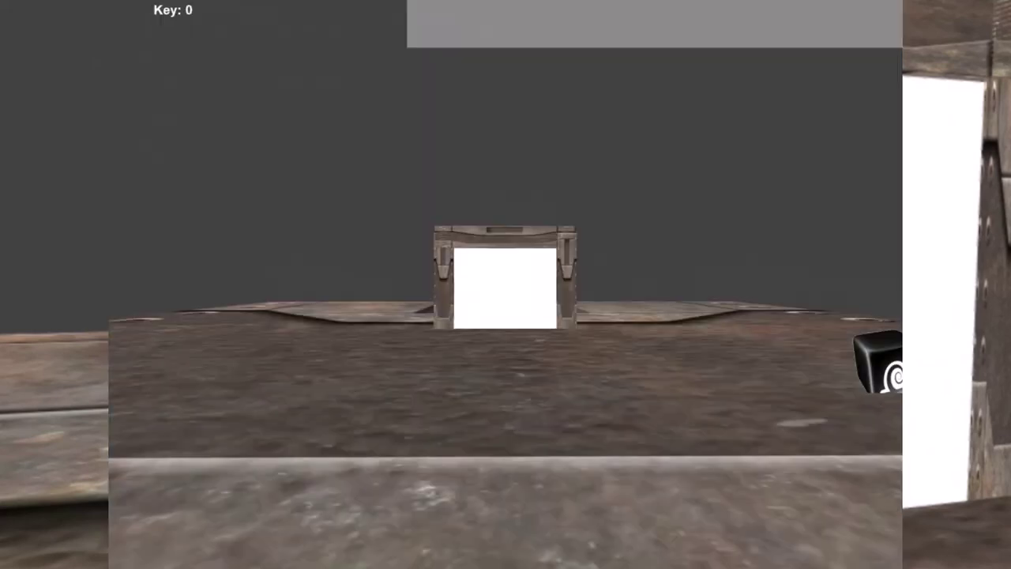
pyautogui.press('w')
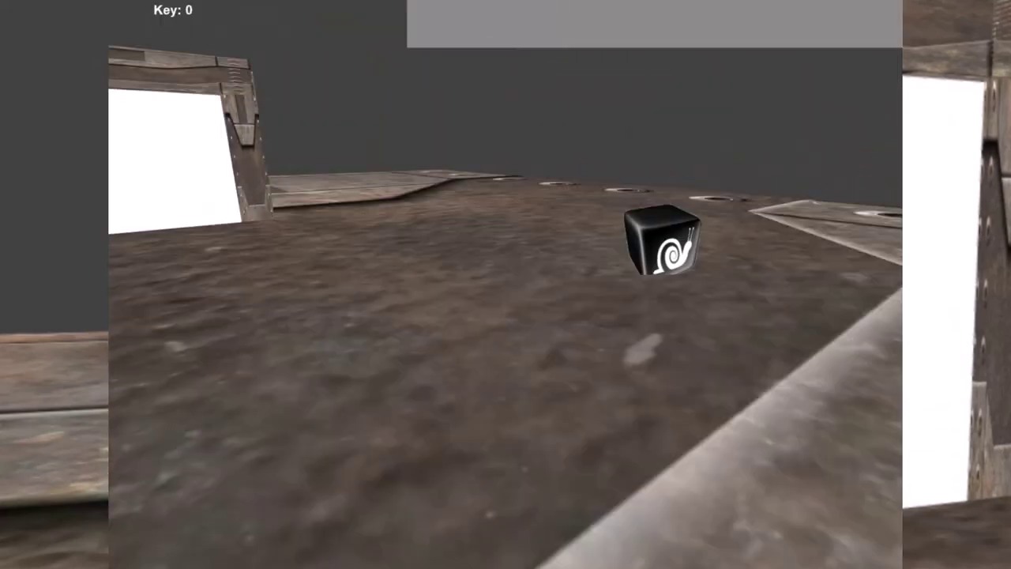
pyautogui.press('w')
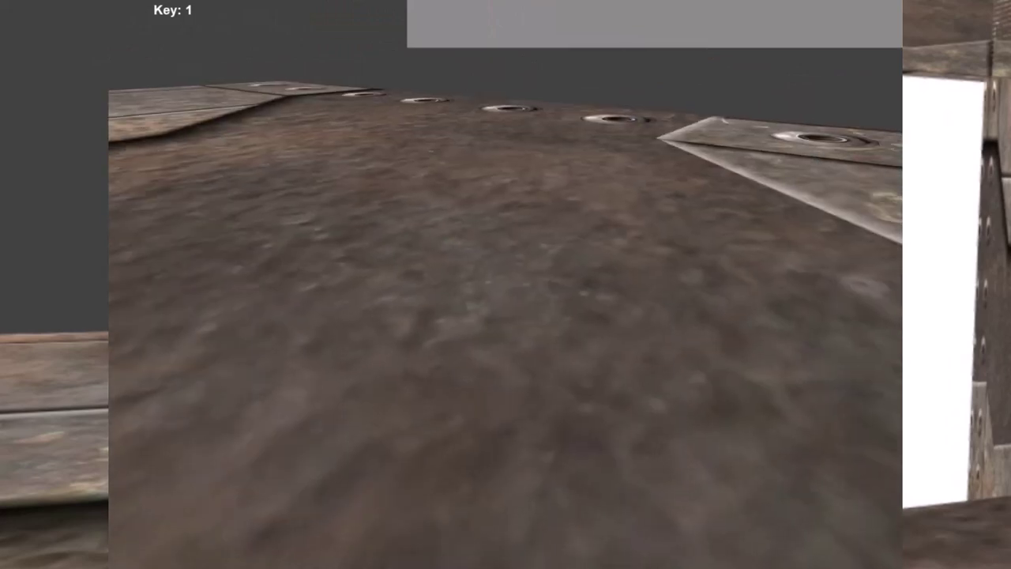
pyautogui.press('w')
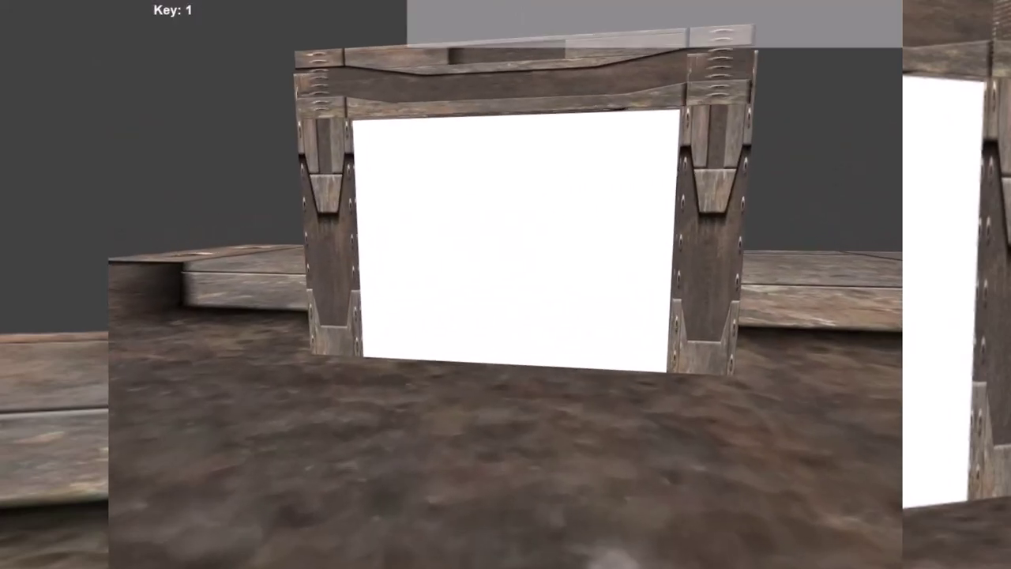
pyautogui.press('space')
pyautogui.press('w')
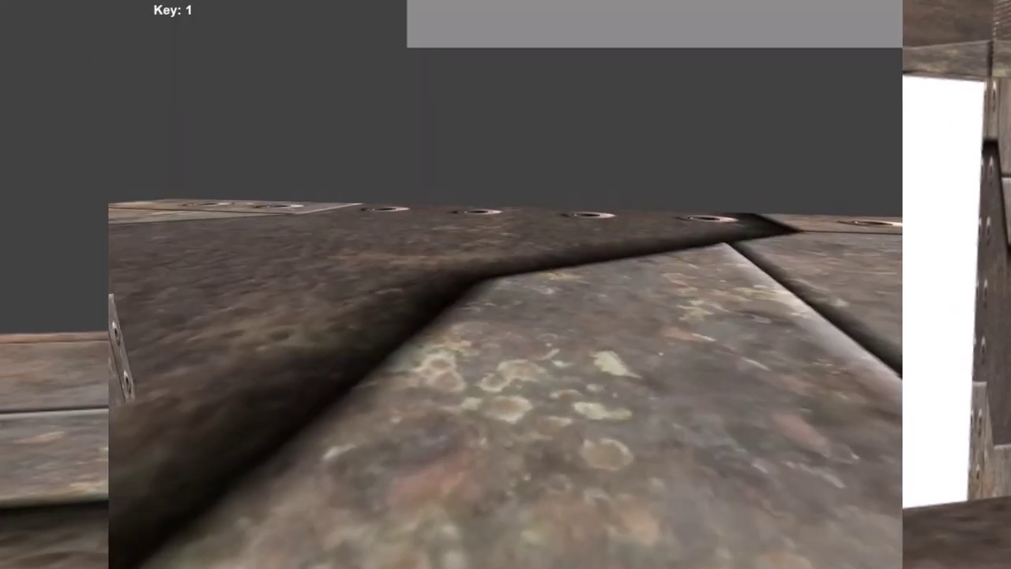
pyautogui.press('w')
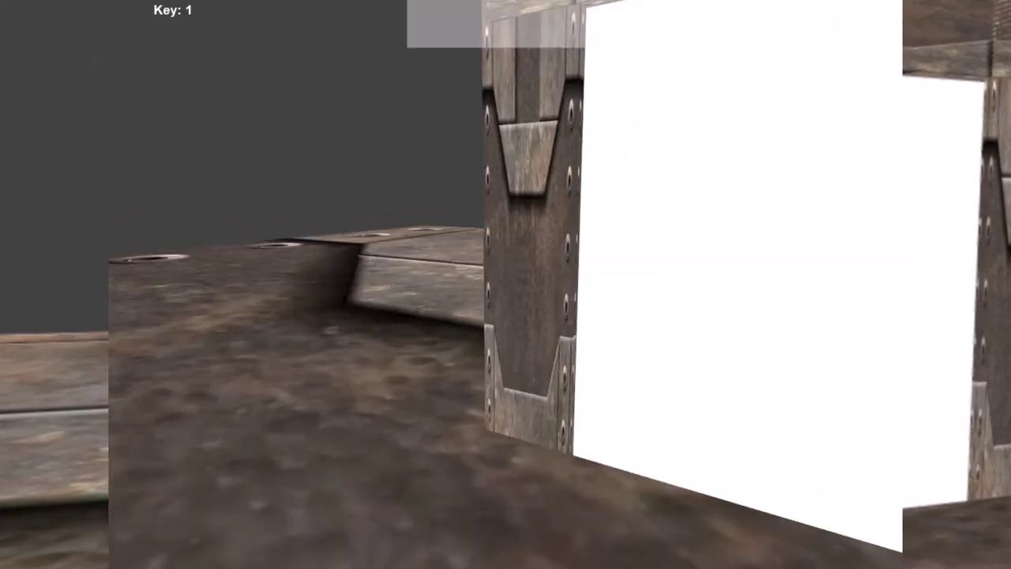
pyautogui.press('w')
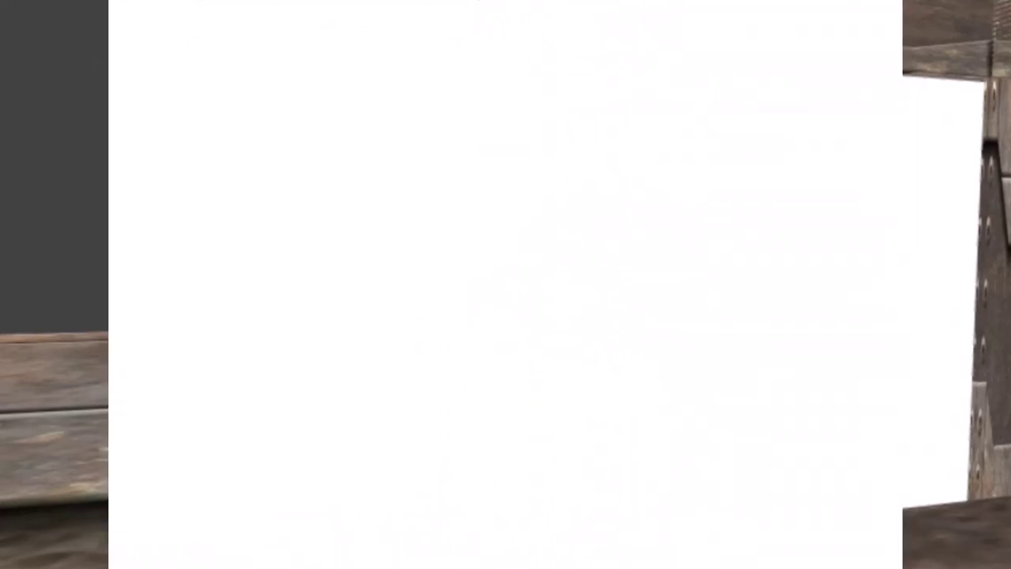
pyautogui.press('w')
pyautogui.press('Escape')
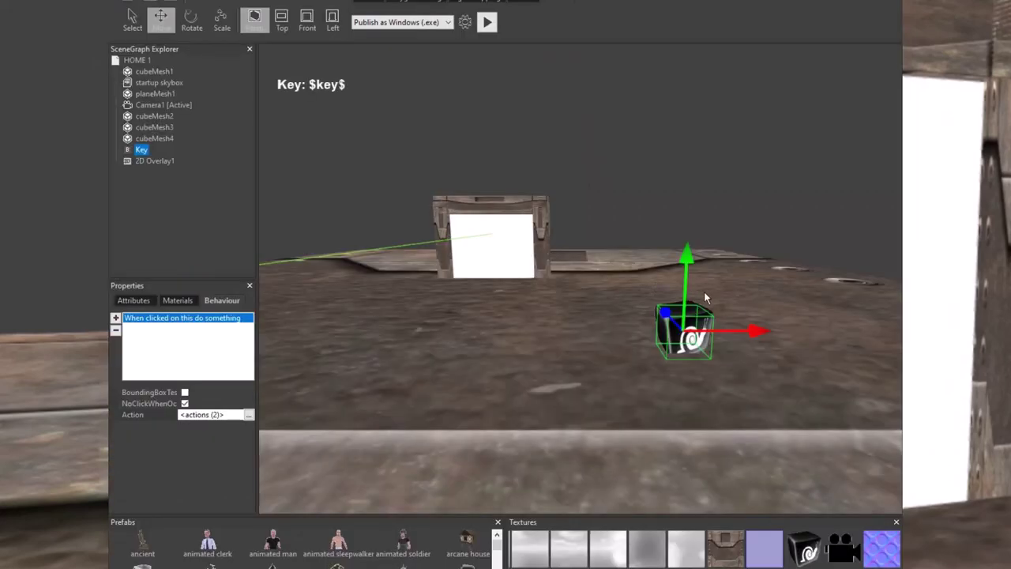
# - Switch the editor to the HOME 2 scene
pyautogui.click(537, 2)
pyautogui.click(470, 22)
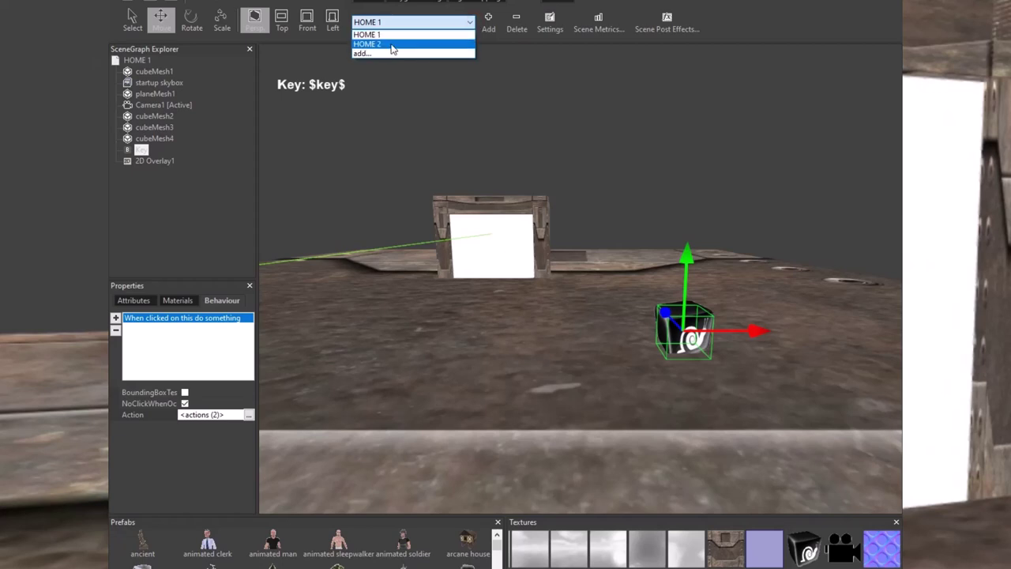
pyautogui.click(391, 46)
pyautogui.scroll(-3, 544, 226)
pyautogui.scroll(5, 564, 264)
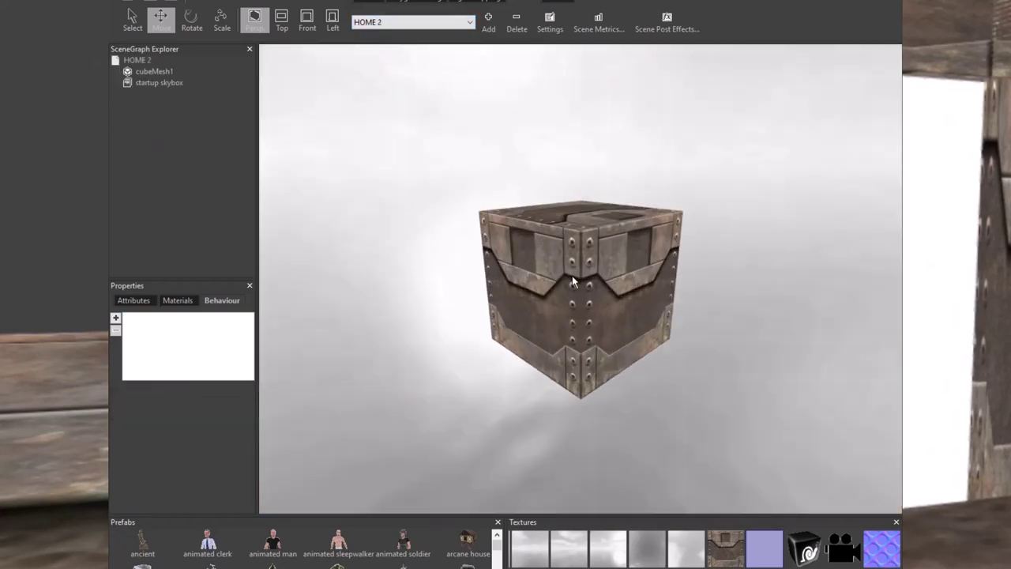
# - Review the HOME 2 cube's click actions, including the action nested in its variable condition, and close them without changes
pyautogui.click(587, 297)
pyautogui.click(185, 320)
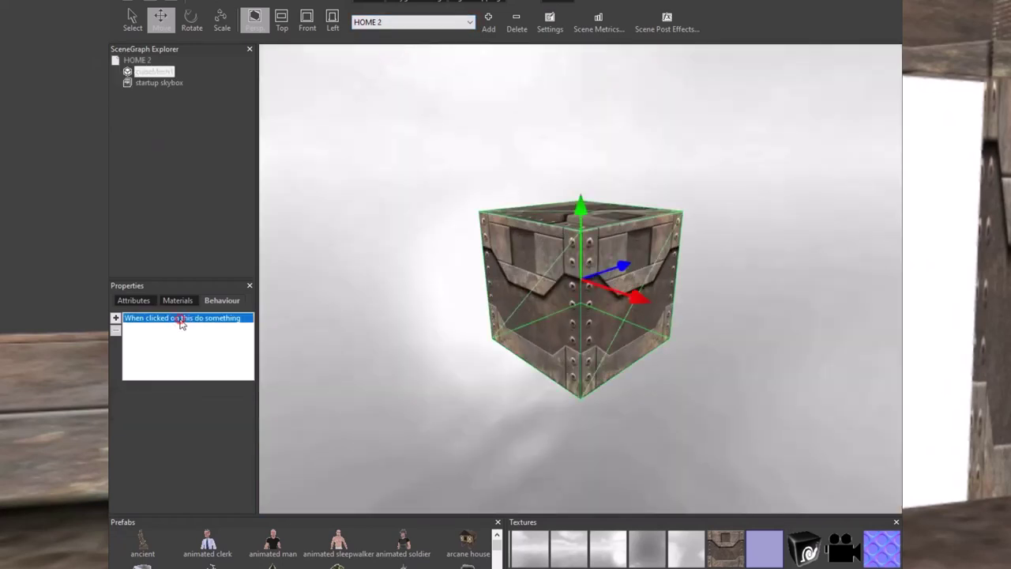
pyautogui.click(237, 415)
pyautogui.click(248, 416)
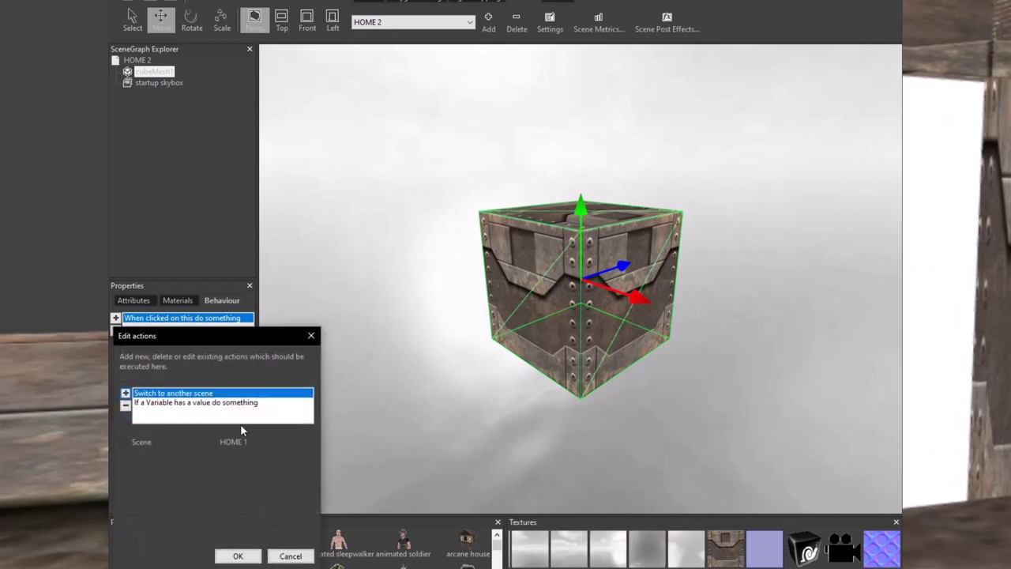
pyautogui.click(204, 403)
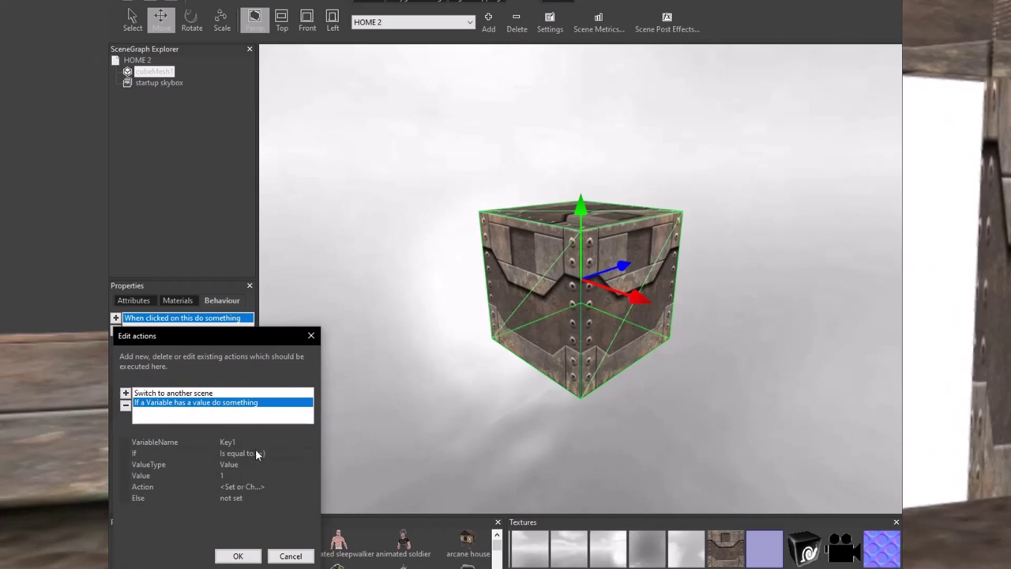
pyautogui.click(268, 487)
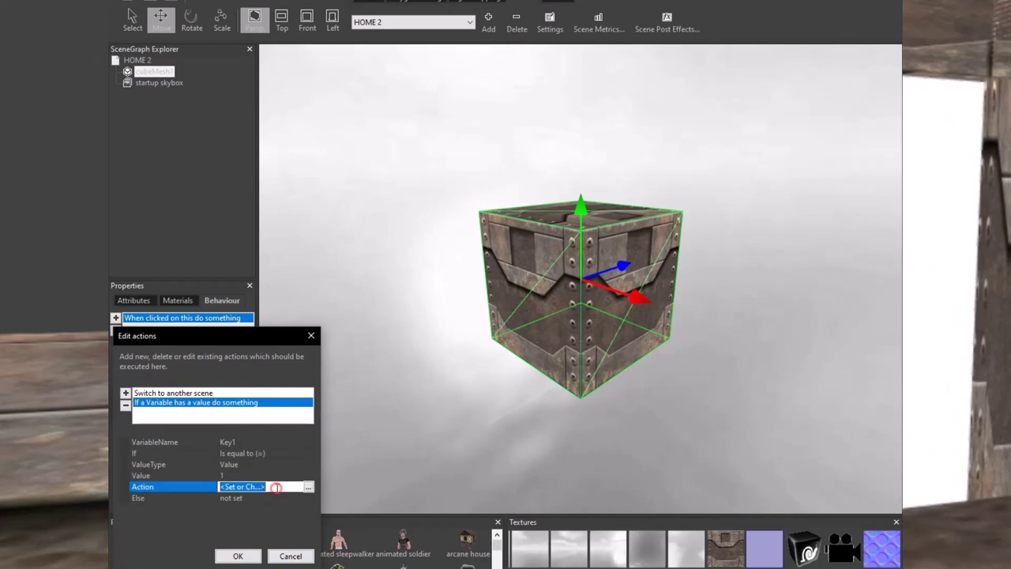
pyautogui.click(306, 487)
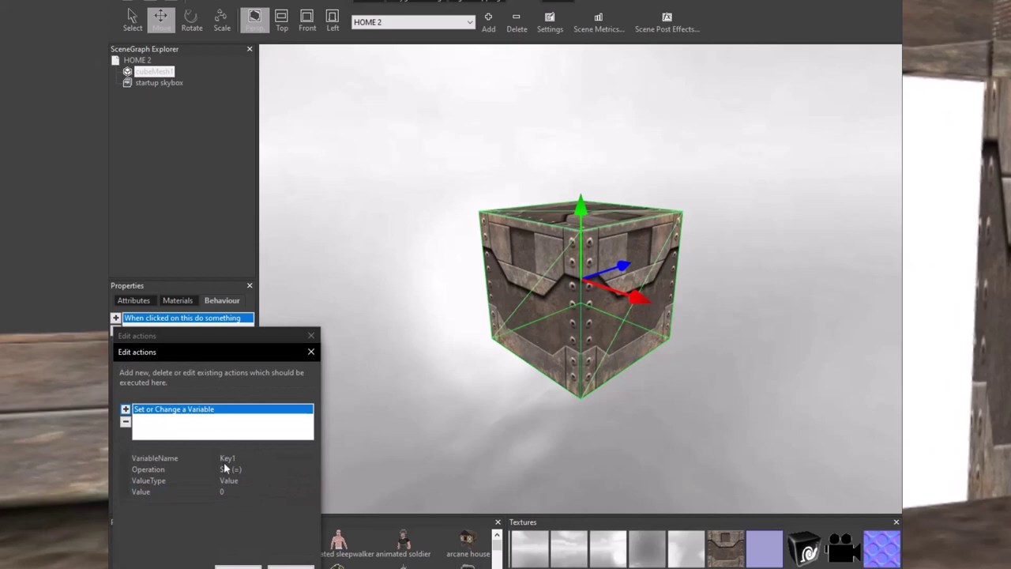
pyautogui.click(238, 565)
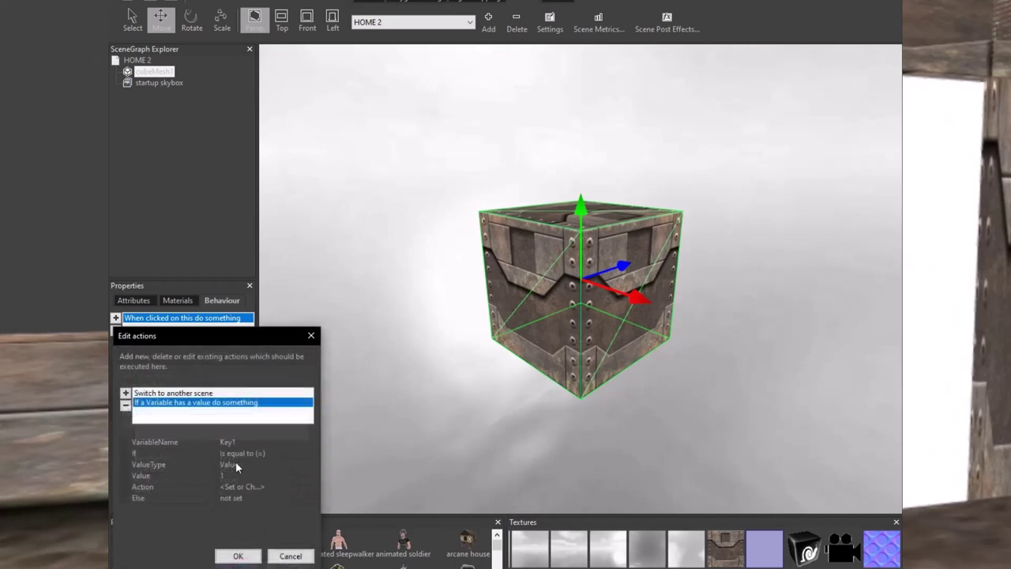
pyautogui.click(237, 556)
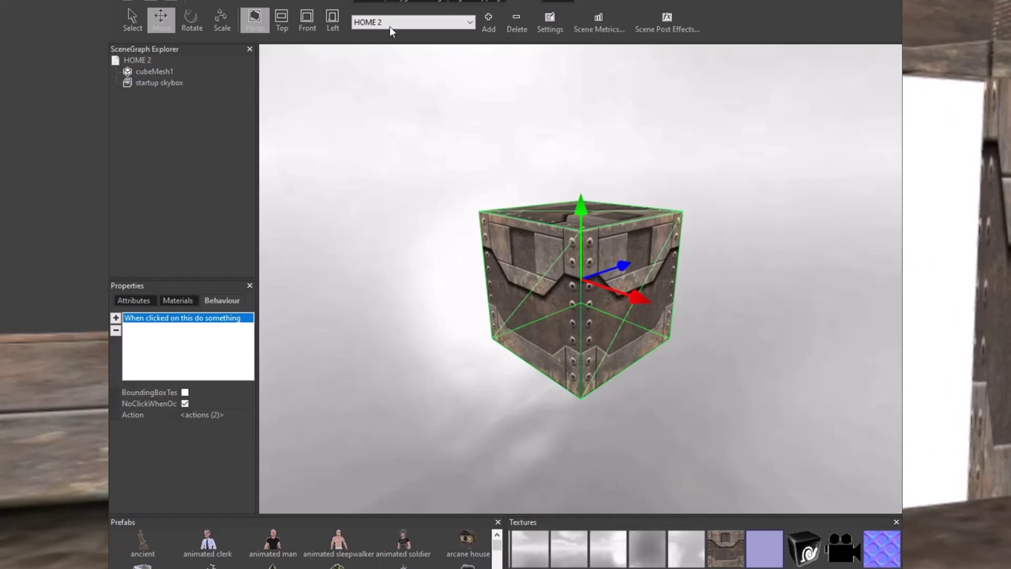
# - Switch to the HOME 1 scene and set the variable name in the white doorway's proximity condition to Key
pyautogui.click(433, 24)
pyautogui.click(414, 36)
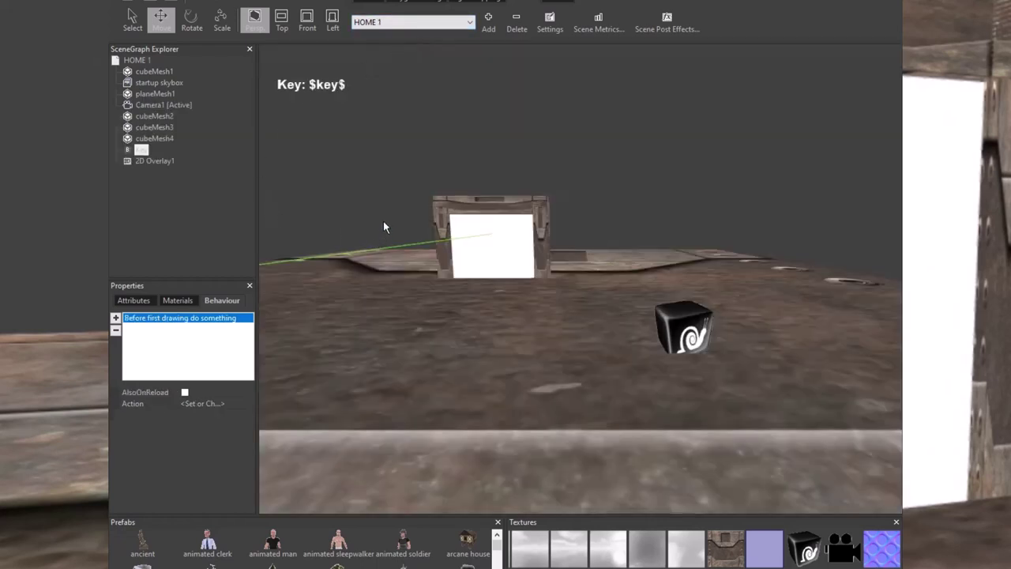
pyautogui.moveTo(384, 222); pyautogui.dragTo(415, 224, button='middle')
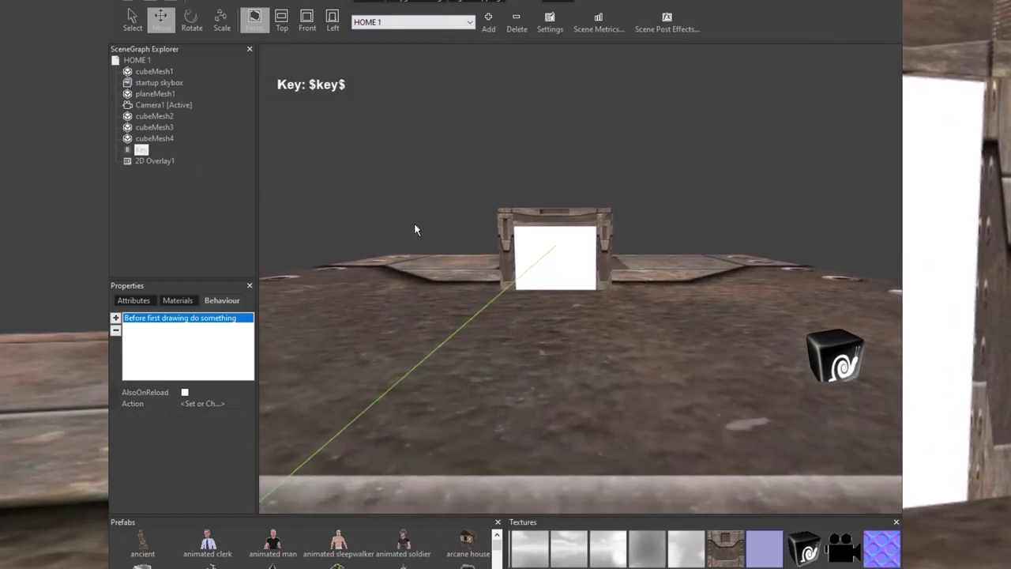
pyautogui.click(571, 262)
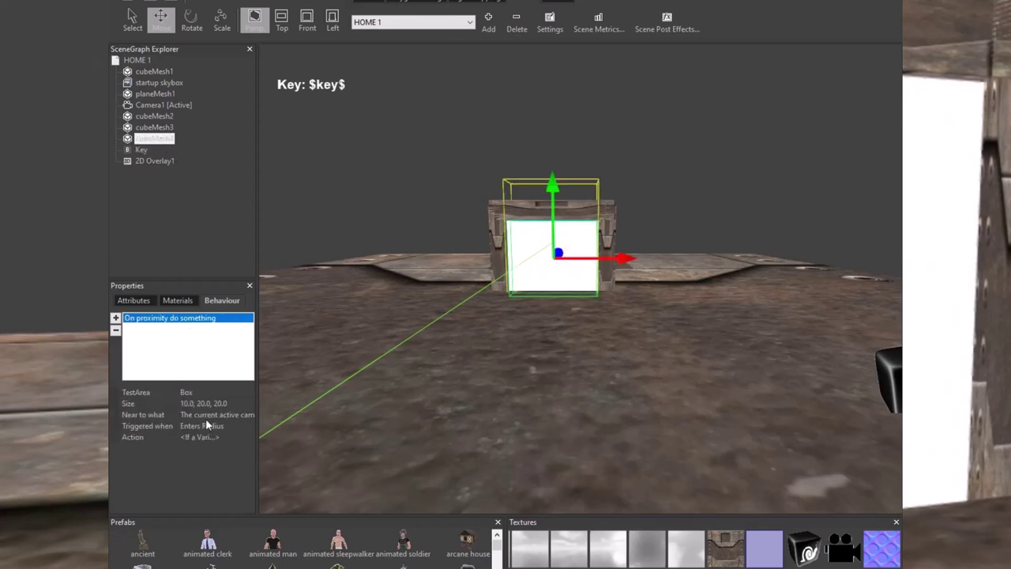
pyautogui.click(215, 437)
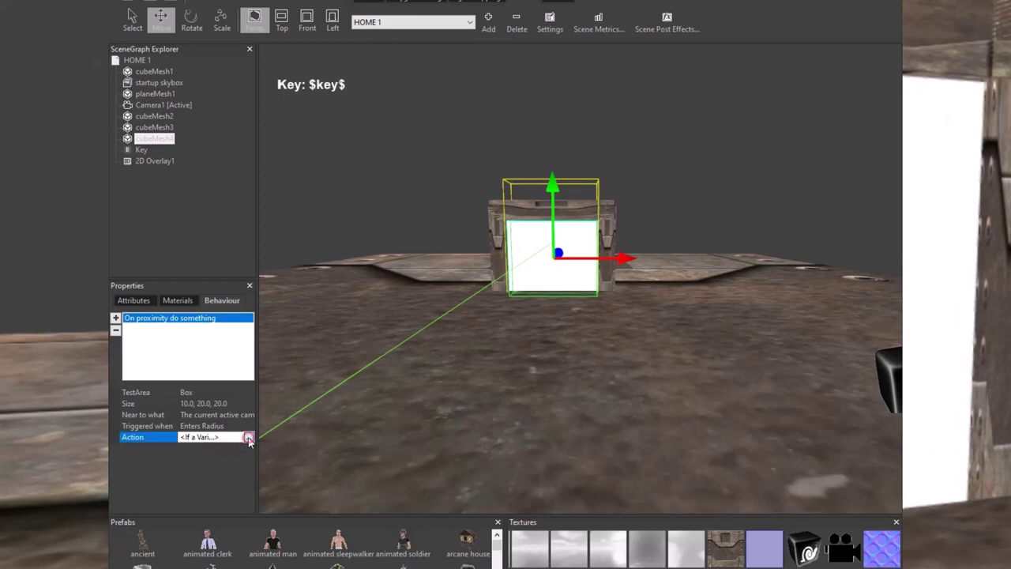
pyautogui.click(248, 438)
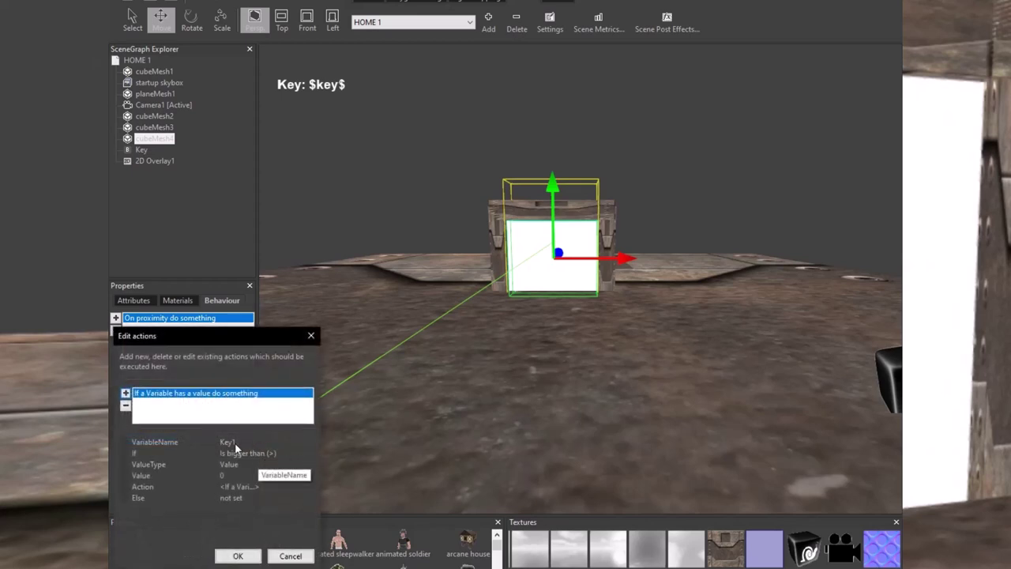
pyautogui.click(234, 442)
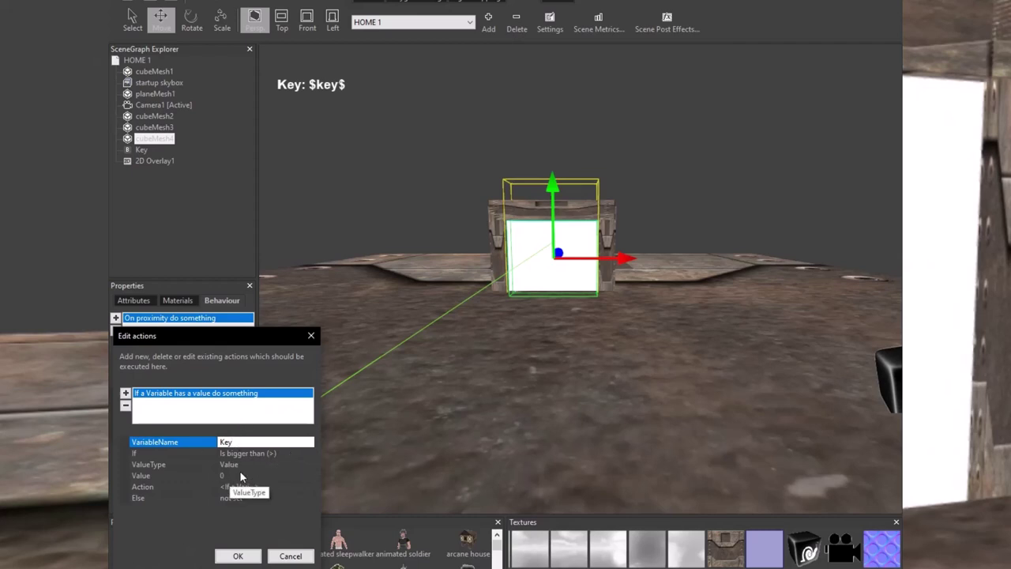
# - Remove the nested variable condition from the action list inside the doorway's Key condition
pyautogui.click(309, 487)
pyautogui.click(312, 486)
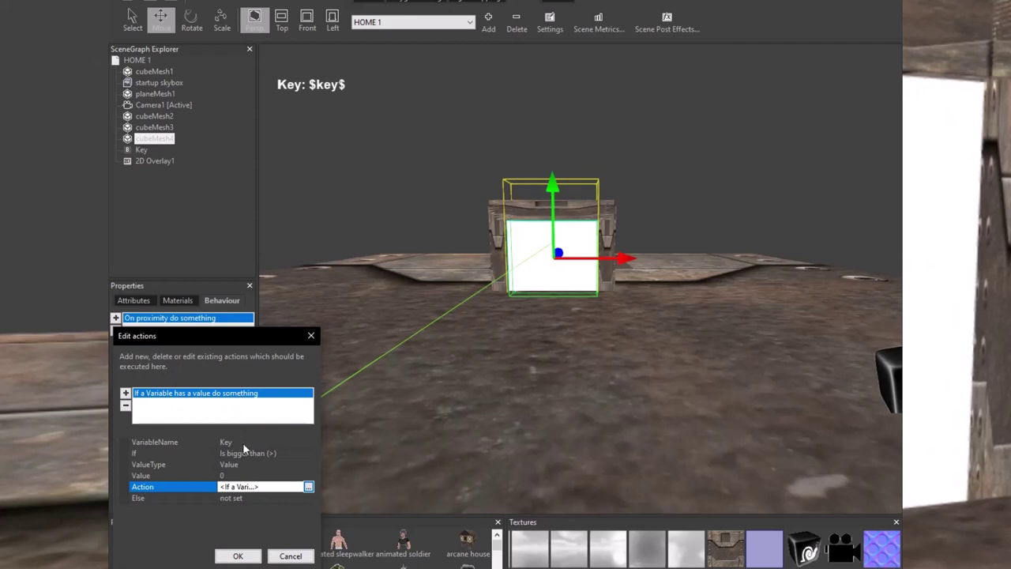
pyautogui.click(308, 487)
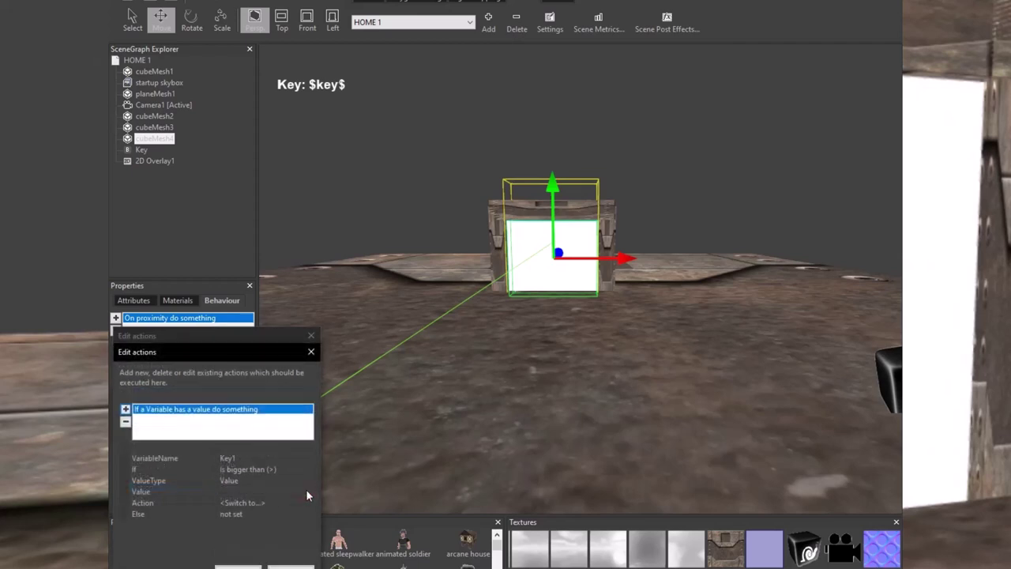
pyautogui.click(125, 423)
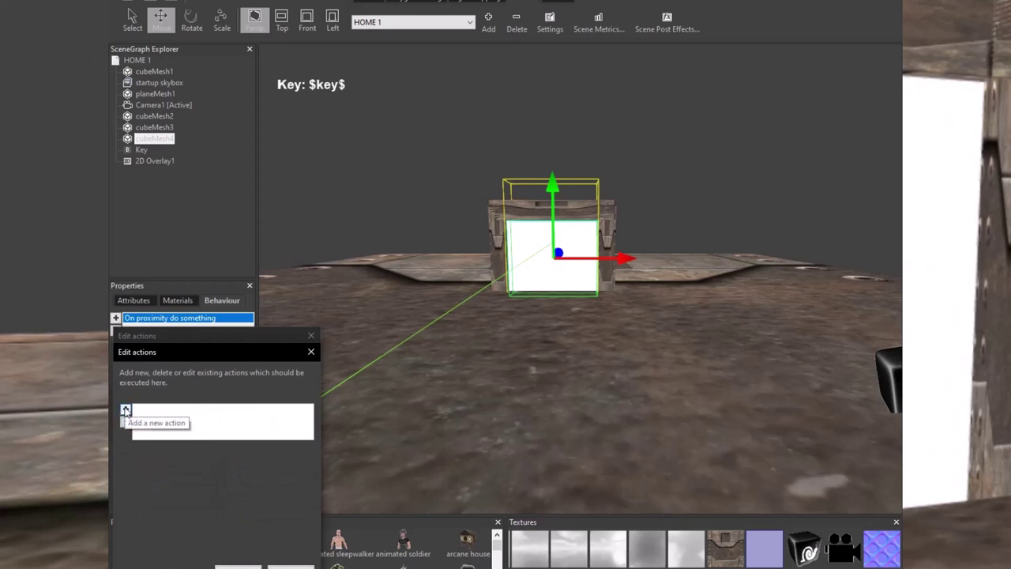
# - Add a Switch to another scene action targeting HOME 2 to the doorway's Key condition and accept both action lists
pyautogui.click(126, 410)
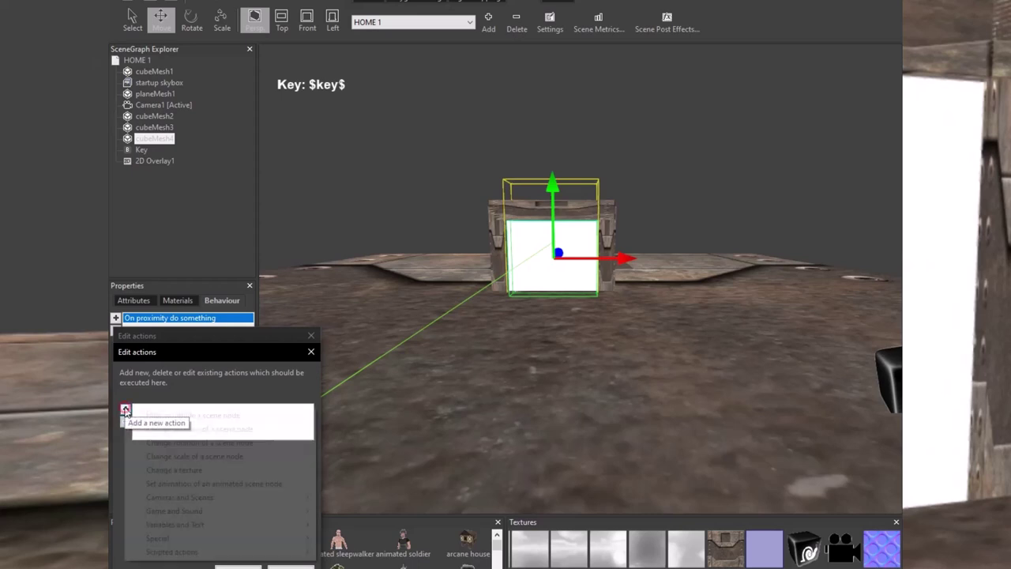
pyautogui.moveTo(200, 495)
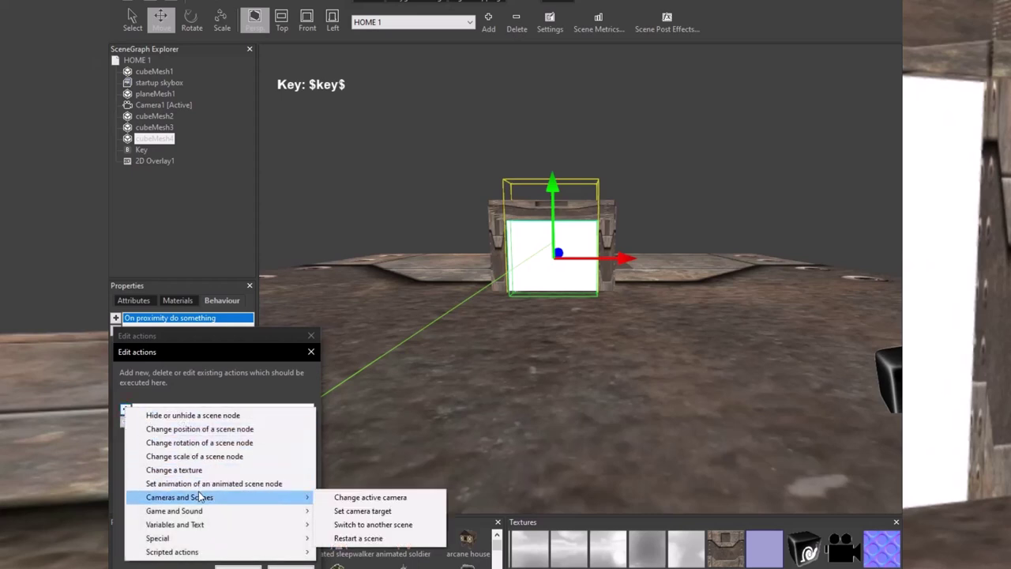
pyautogui.click(346, 525)
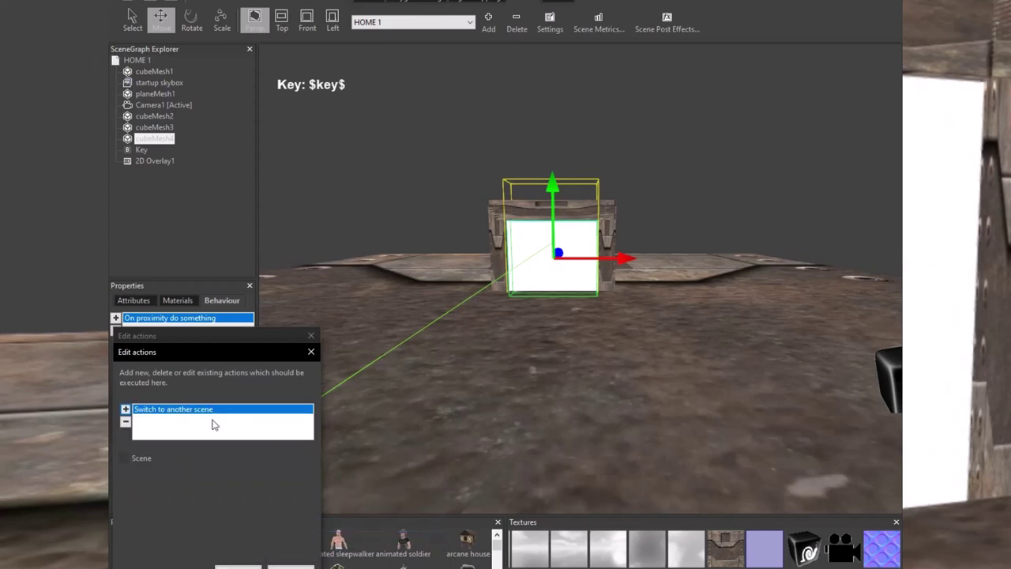
pyautogui.click(255, 461)
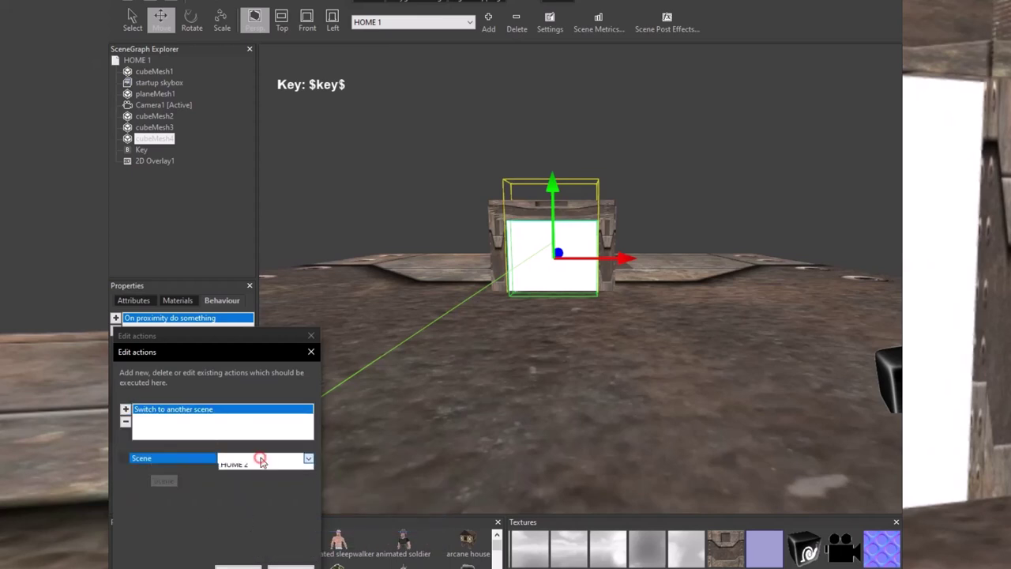
pyautogui.click(254, 478)
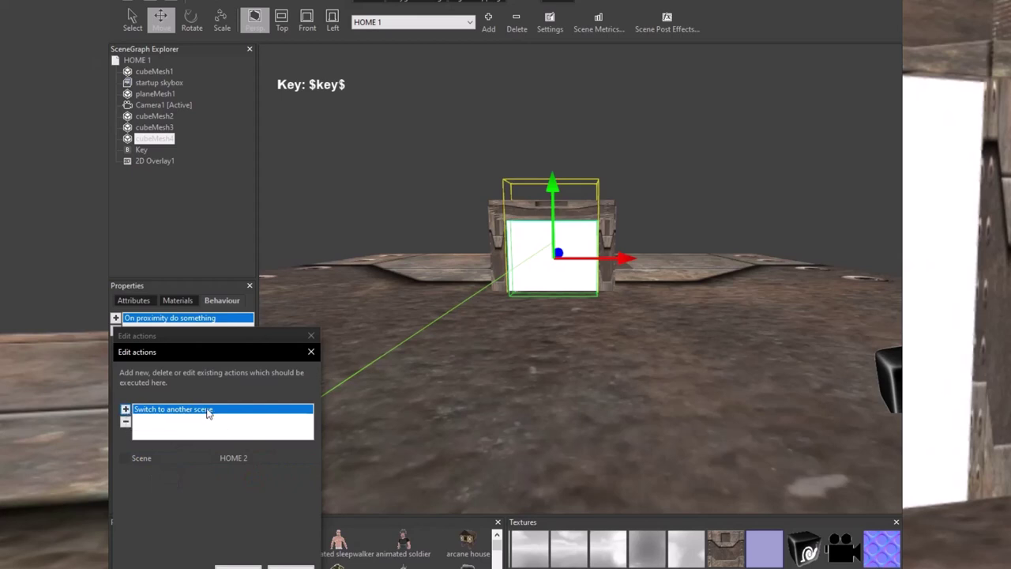
pyautogui.click(238, 566)
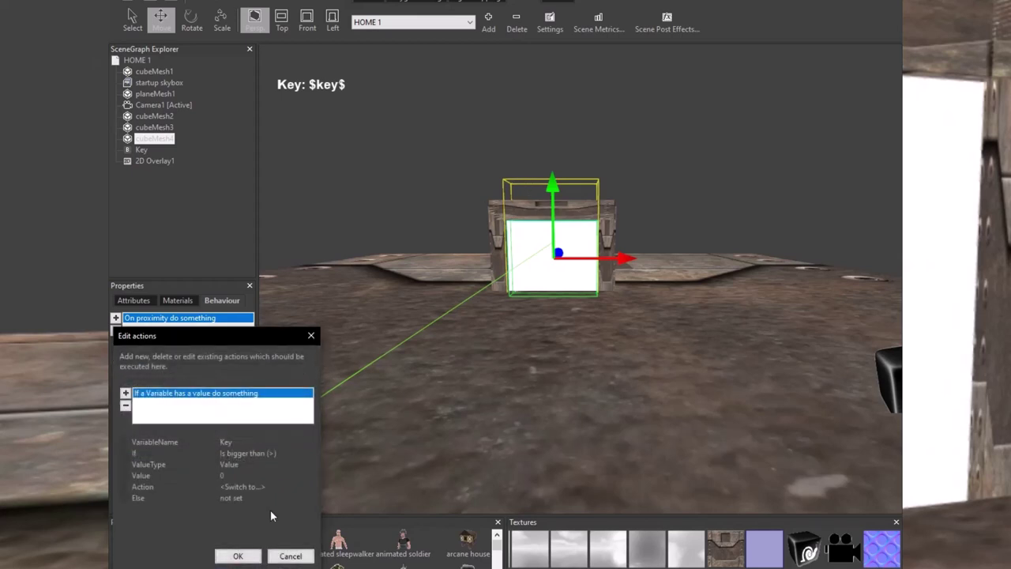
pyautogui.click(238, 556)
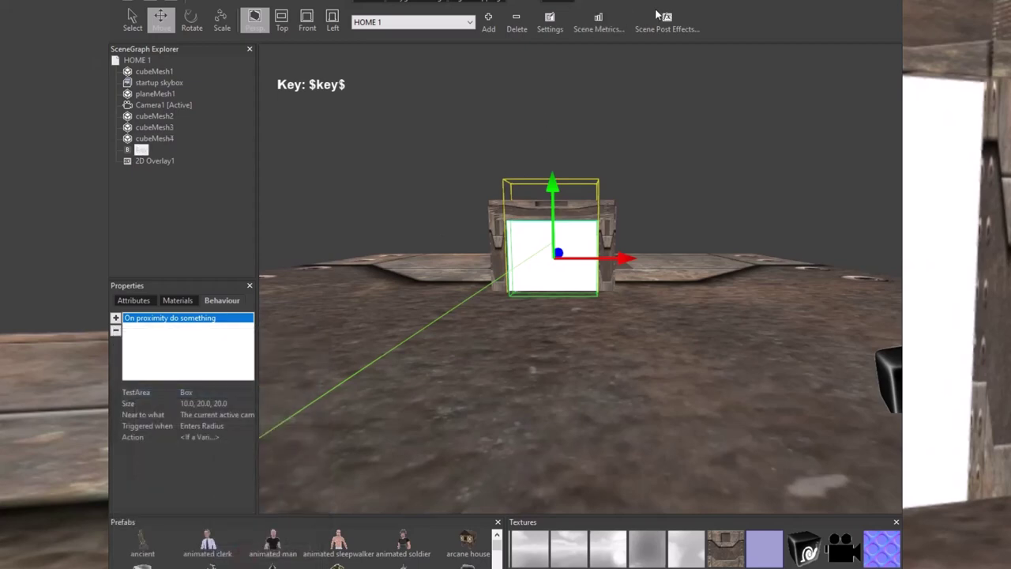
# - Run the game, walk through the white doorway to test the scene switch, and quit
pyautogui.click(538, 8)
pyautogui.click(487, 22)
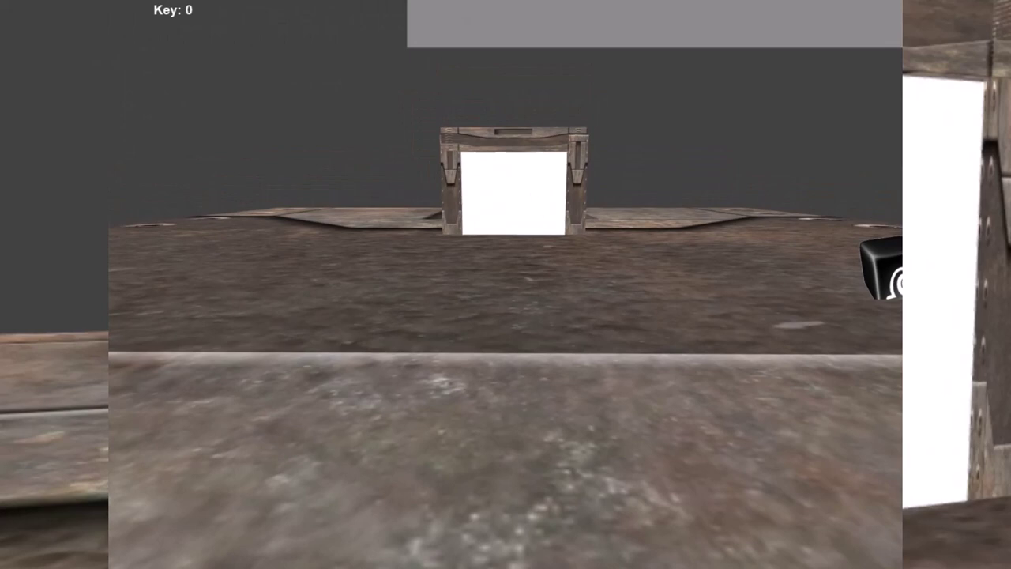
pyautogui.press('w')
pyautogui.press('space')
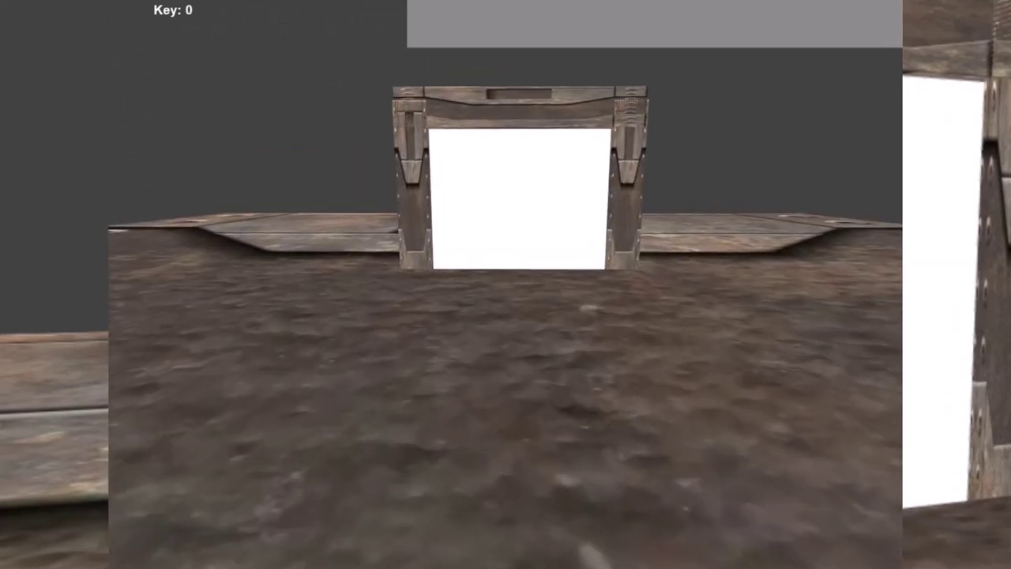
pyautogui.press('w')
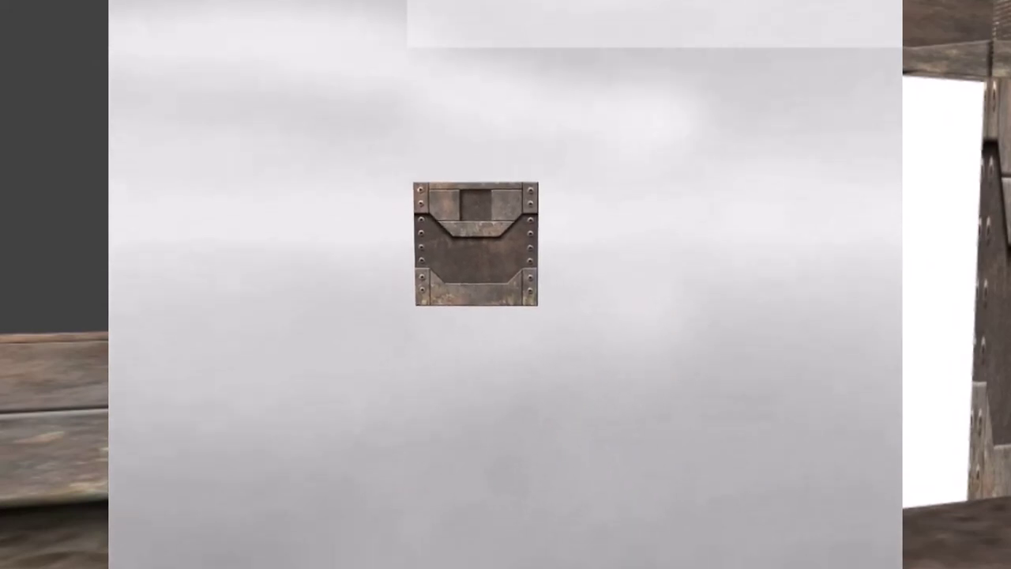
pyautogui.press('1')
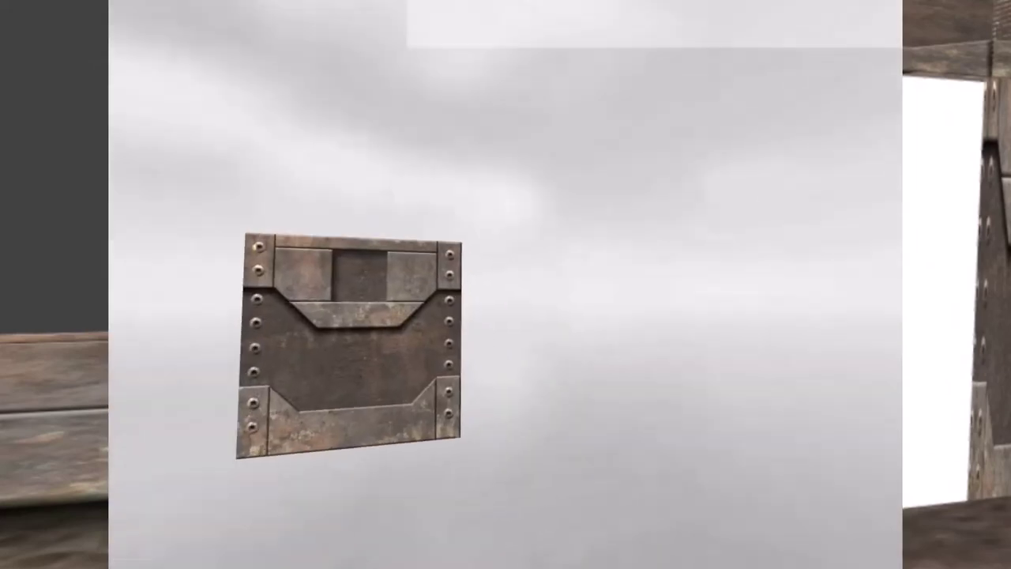
pyautogui.press('Escape')
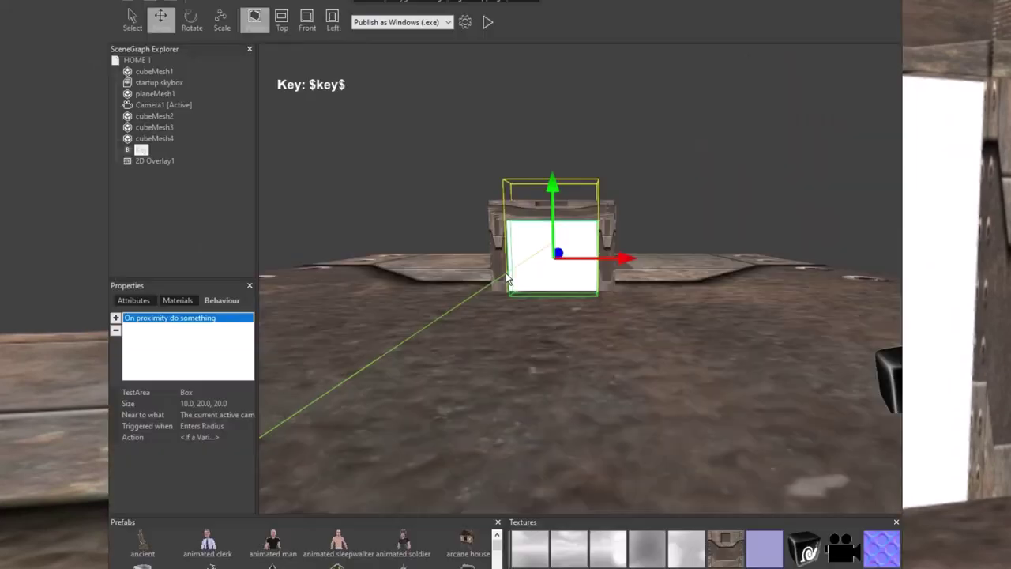
# - Switch the editor to the HOME 2 scene
pyautogui.scroll(-3, 542, 245)
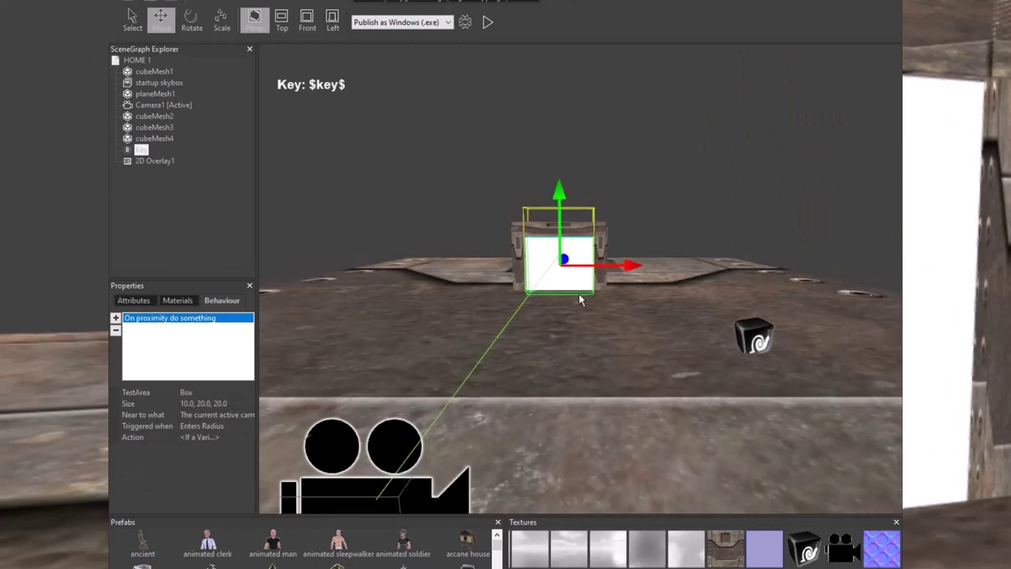
pyautogui.scroll(2, 569, 284)
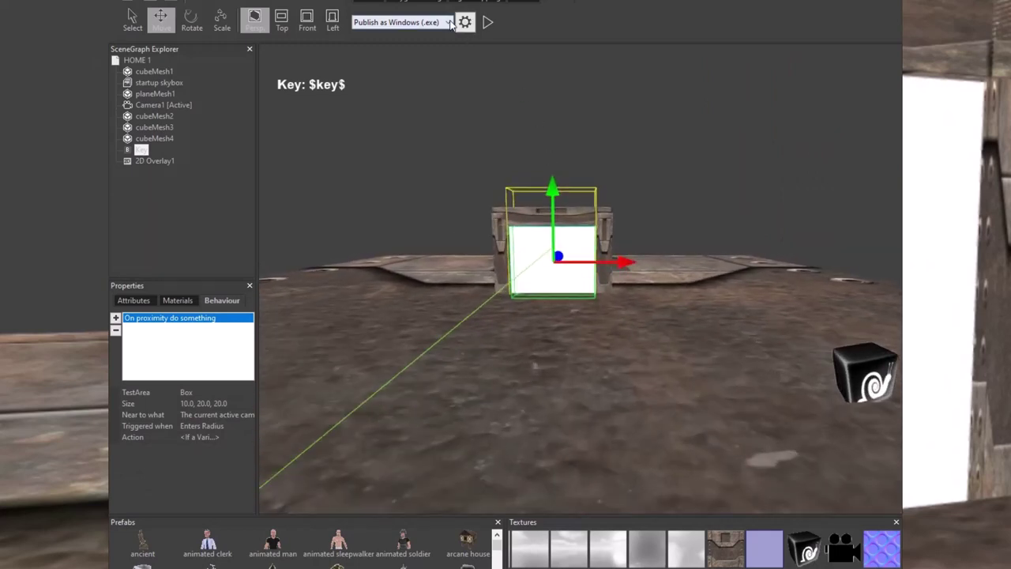
pyautogui.click(435, 24)
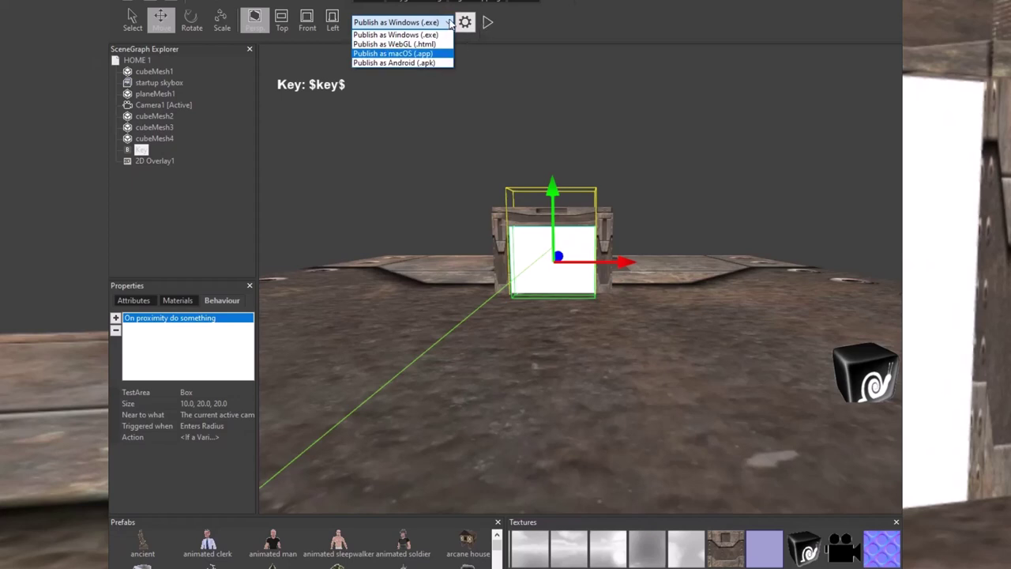
pyautogui.click(514, 2)
pyautogui.click(517, 3)
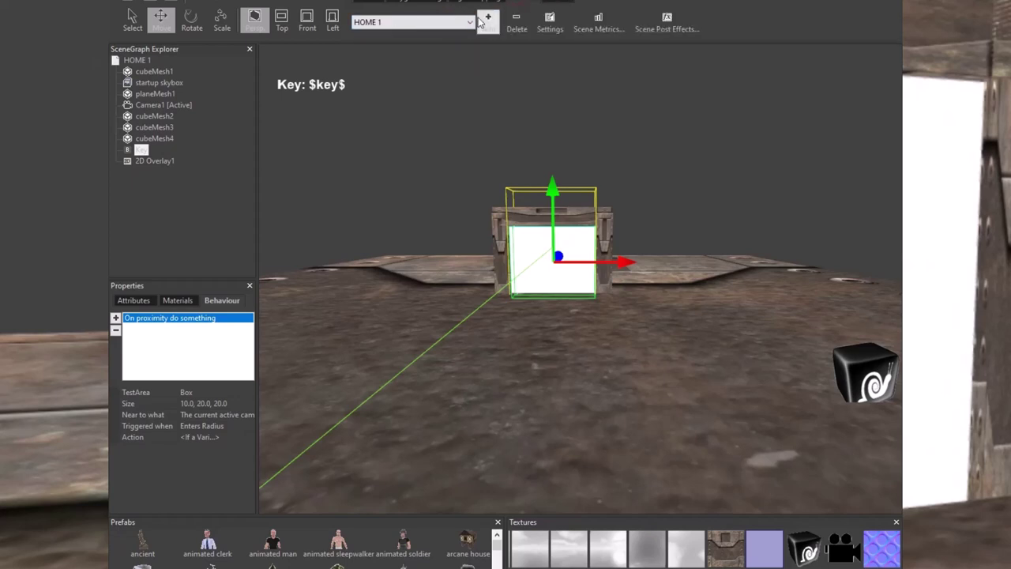
pyautogui.click(477, 22)
pyautogui.click(431, 41)
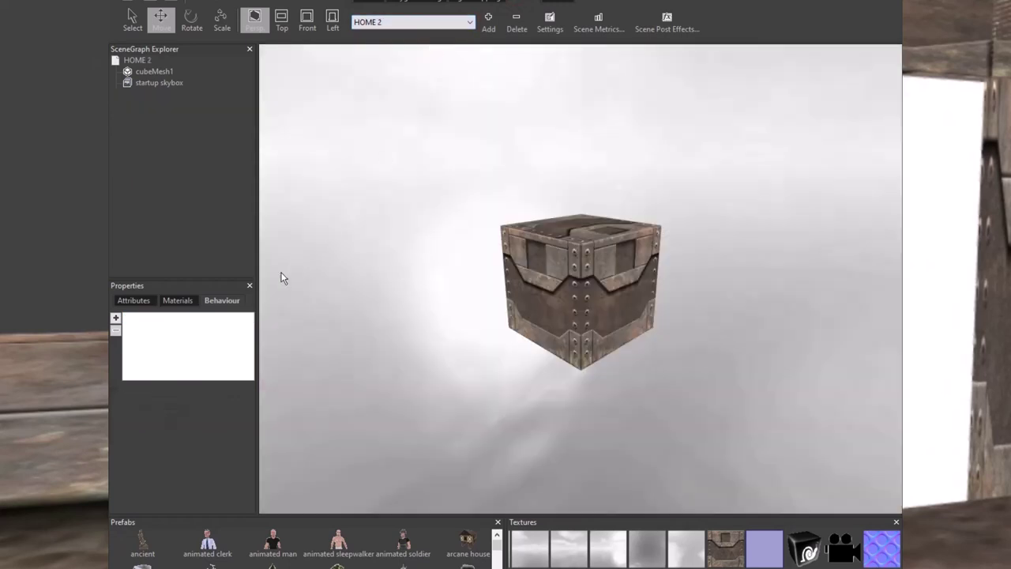
# - Set the variable name in the HOME 2 cube's click-triggered variable condition to Key
pyautogui.click(555, 271)
pyautogui.click(202, 318)
pyautogui.click(203, 414)
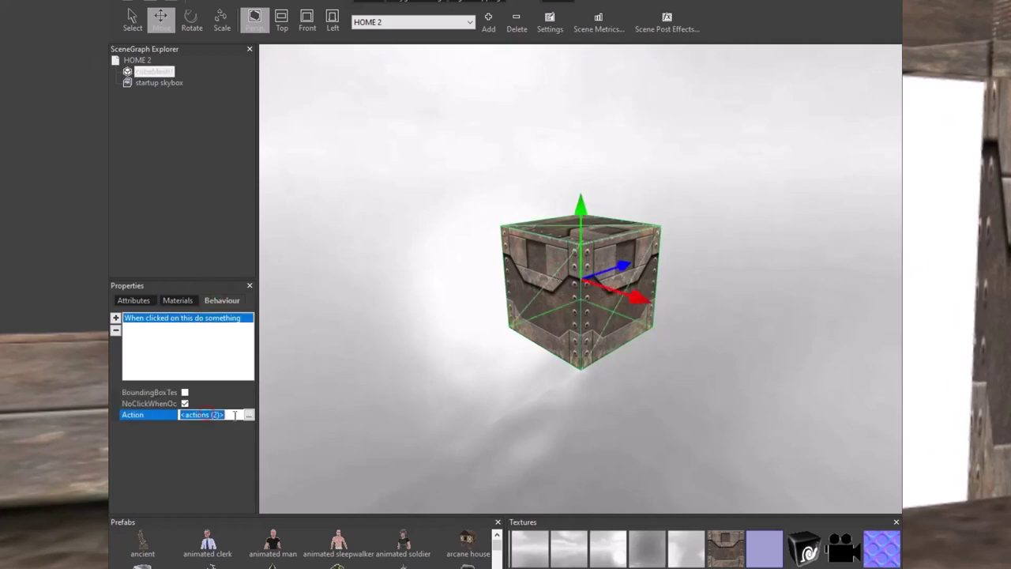
pyautogui.click(249, 415)
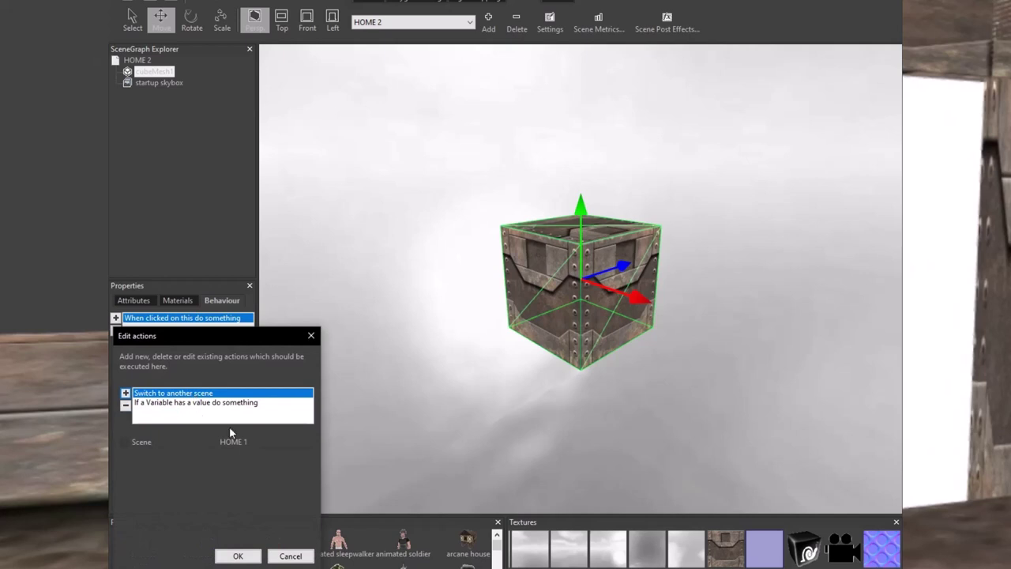
pyautogui.click(202, 404)
pyautogui.click(241, 444)
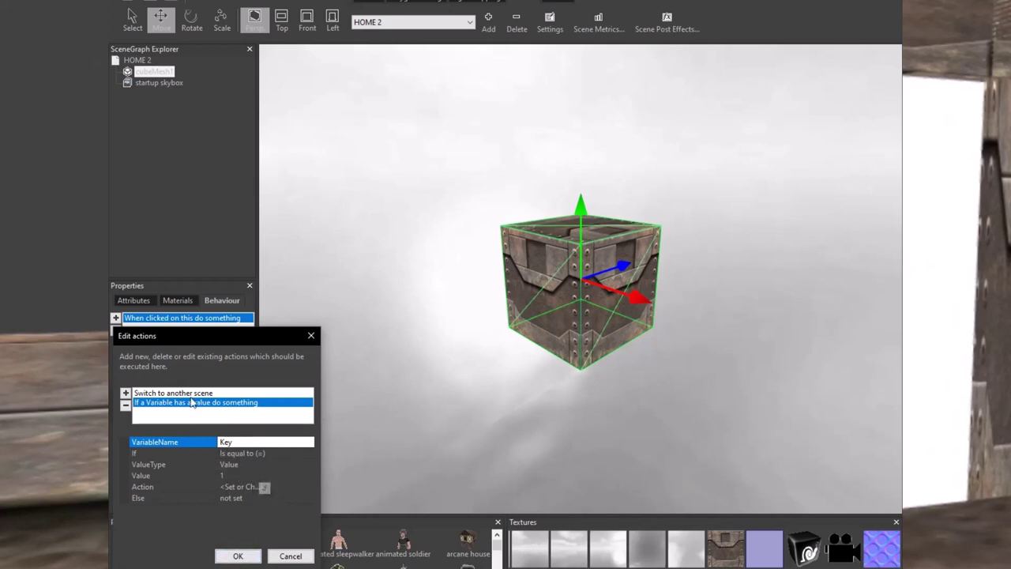
# - Open the Set or Change a Variable action nested in the cube's condition and accept both action lists
pyautogui.click(245, 487)
pyautogui.click(310, 487)
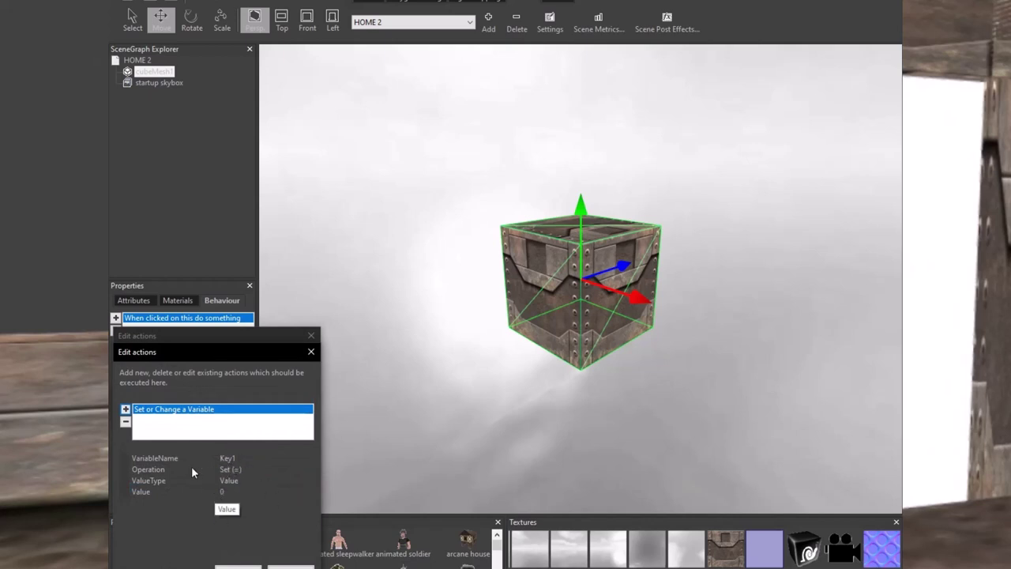
pyautogui.click(238, 566)
pyautogui.click(238, 555)
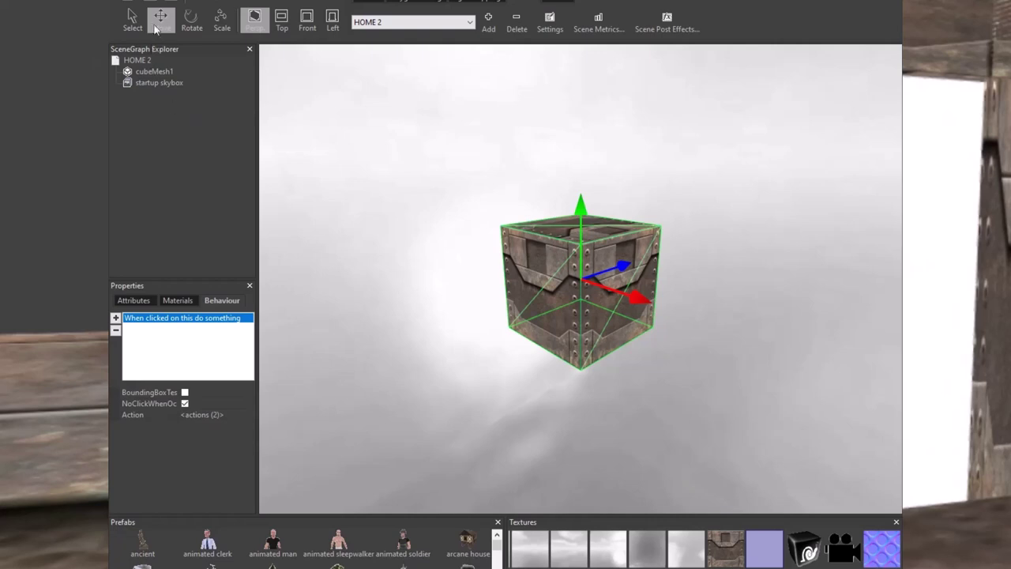
# - Run the game from the HOME 1 scene, collect the key, walk through the doorway, and quit
pyautogui.click(446, 21)
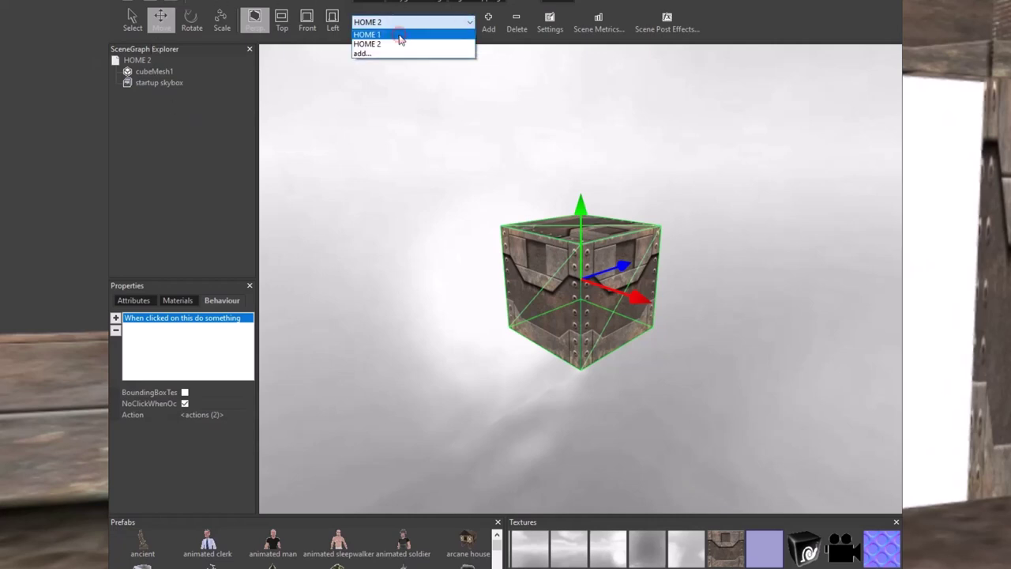
pyautogui.click(403, 34)
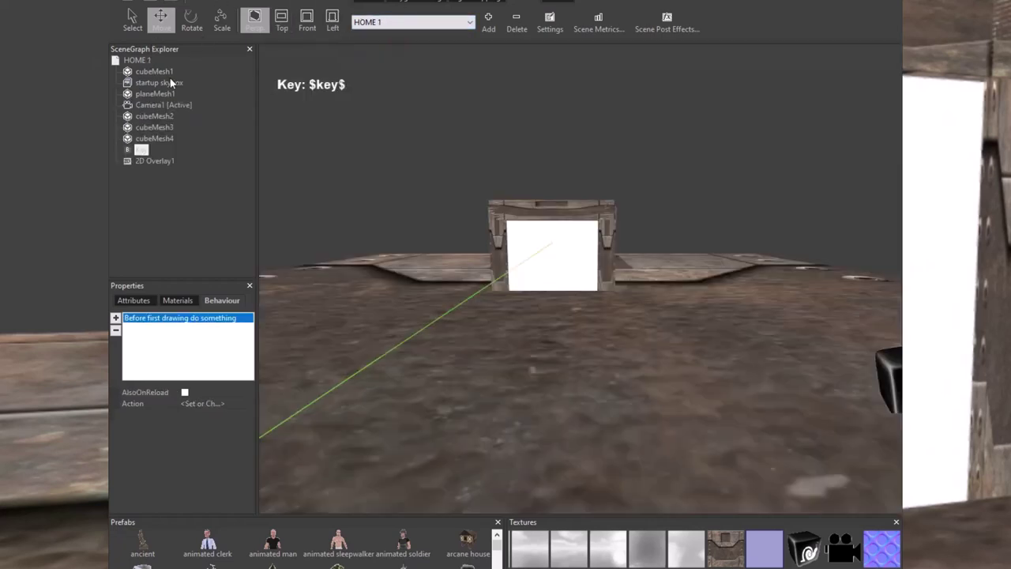
pyautogui.click(553, 4)
pyautogui.click(487, 22)
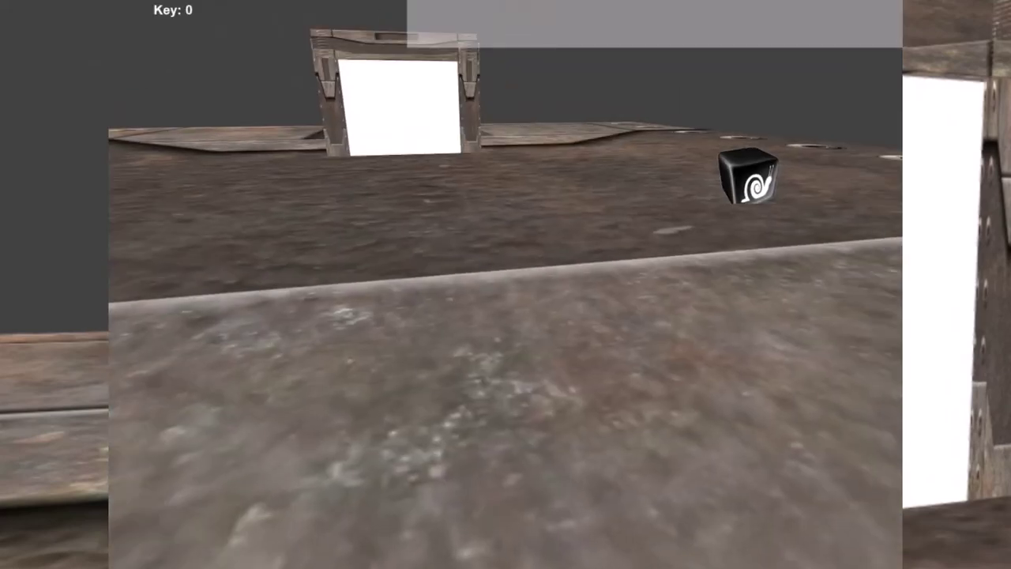
pyautogui.press('w')
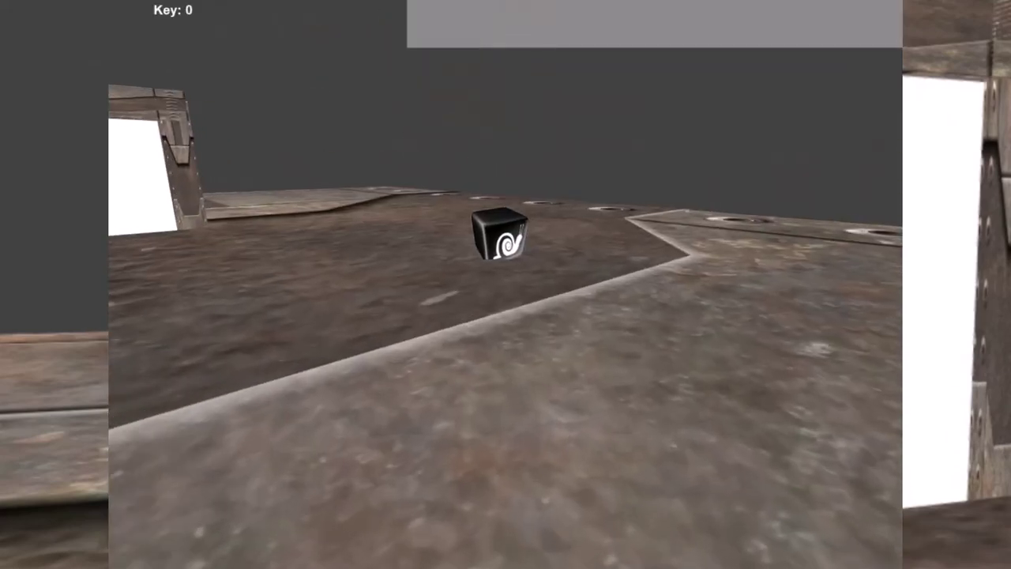
pyautogui.press('space')
pyautogui.press('w')
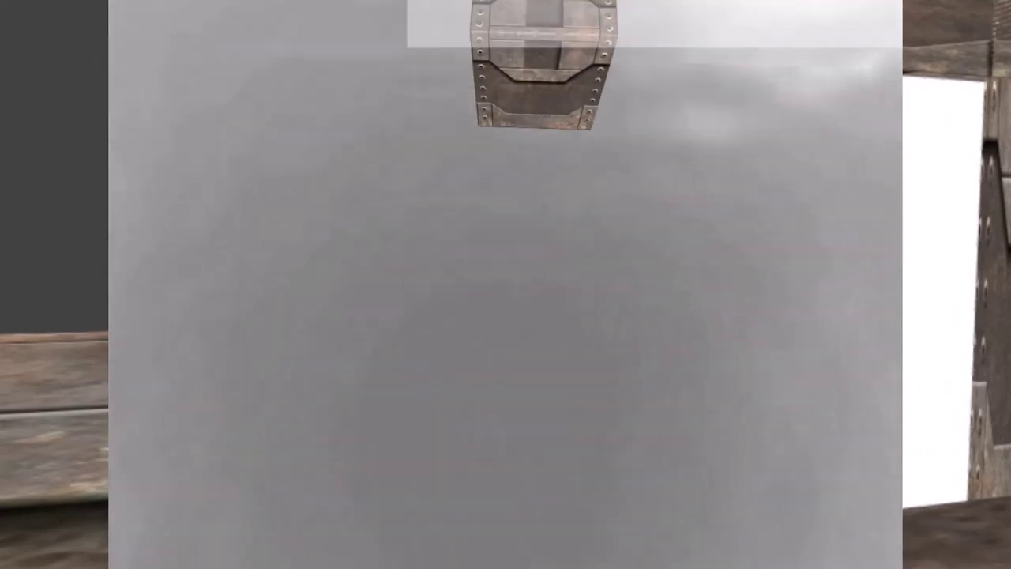
pyautogui.press('1')
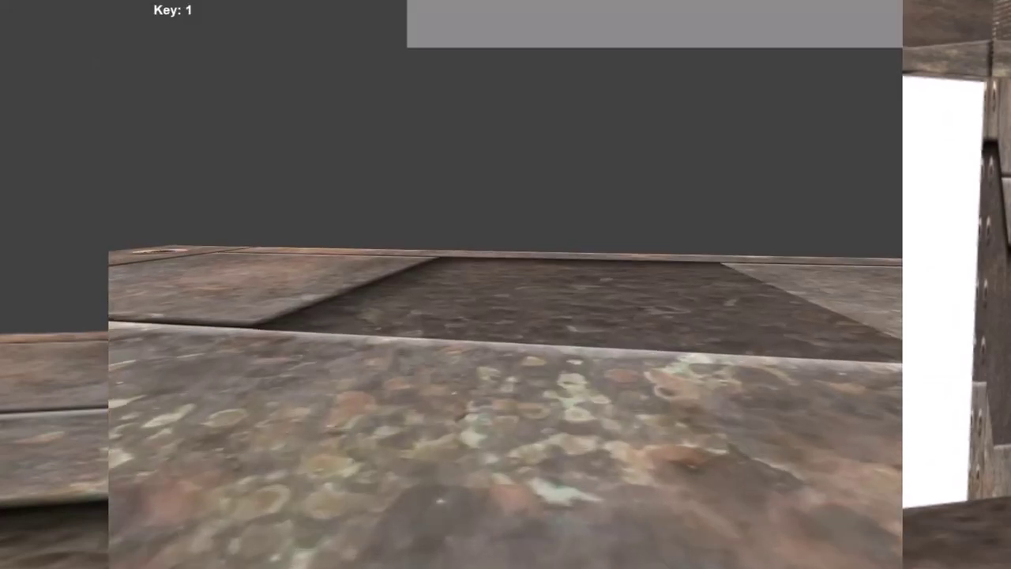
pyautogui.press('Escape')
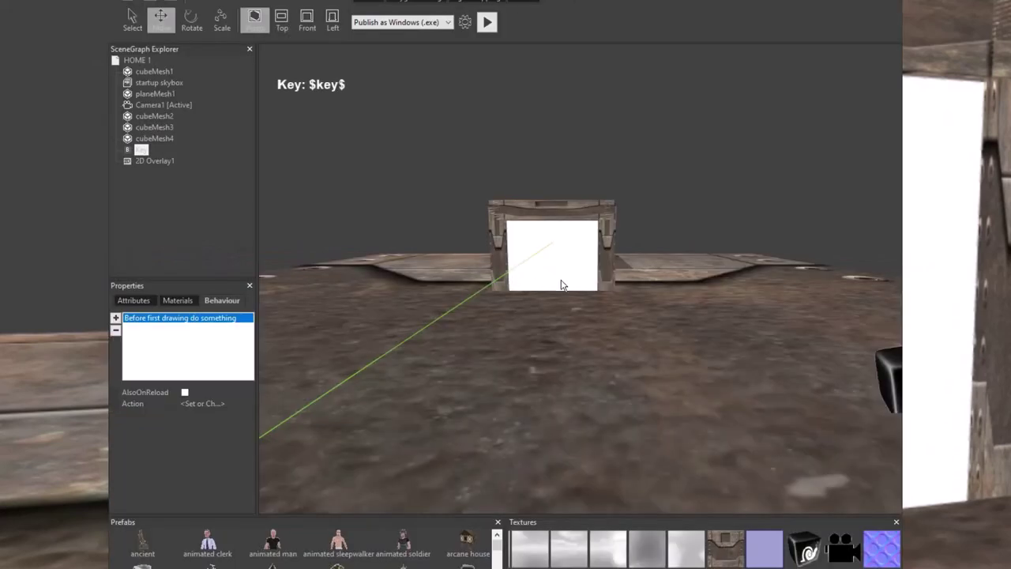
# - Switch the editor from HOME 1 to the HOME 2 scene
pyautogui.click(156, 161)
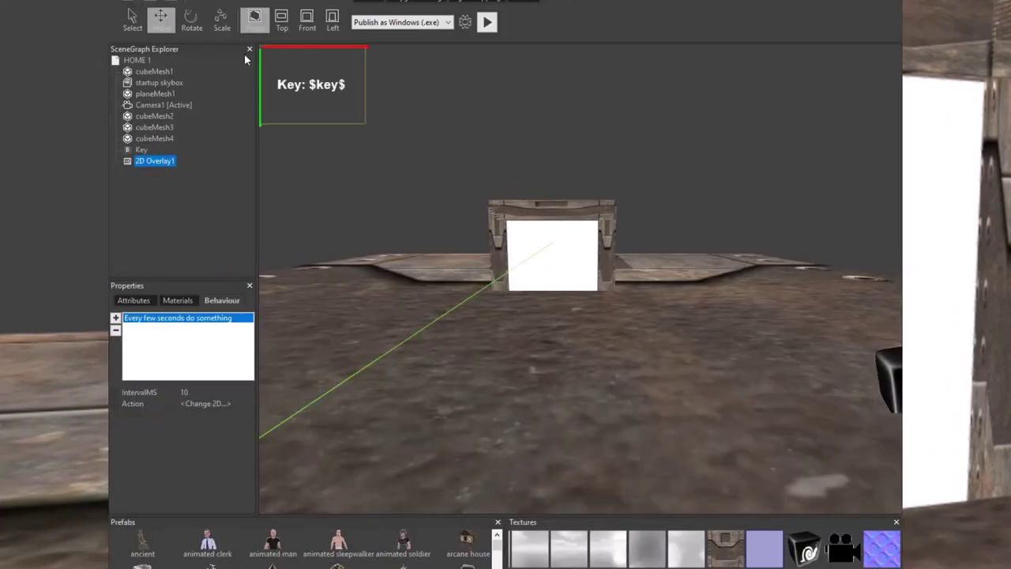
pyautogui.click(448, 22)
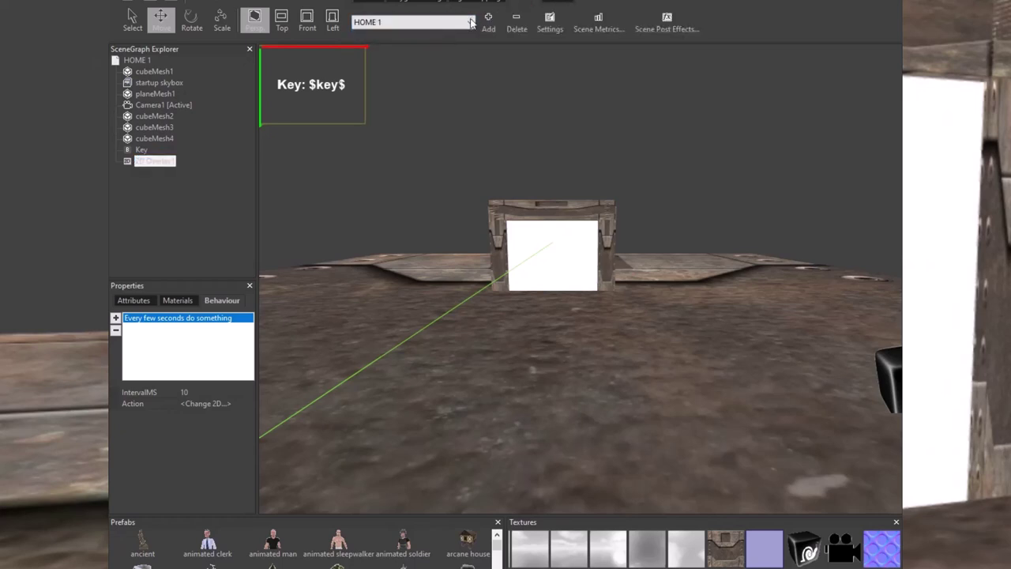
pyautogui.click(471, 22)
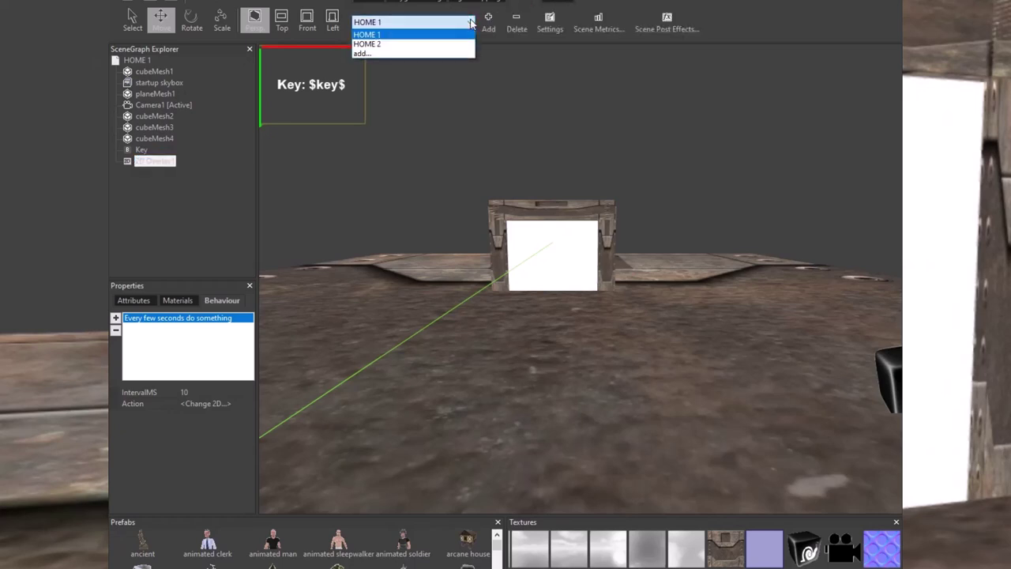
pyautogui.click(443, 44)
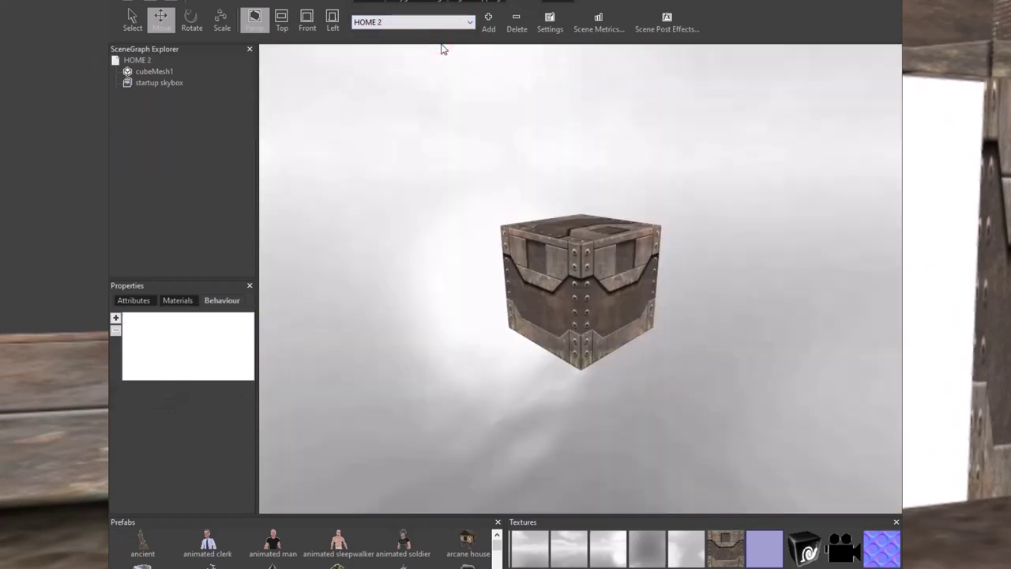
# - Open the Set or Change a Variable action nested in the variable condition of the HOME 2 cube's click behaviour
pyautogui.click(151, 73)
pyautogui.click(198, 320)
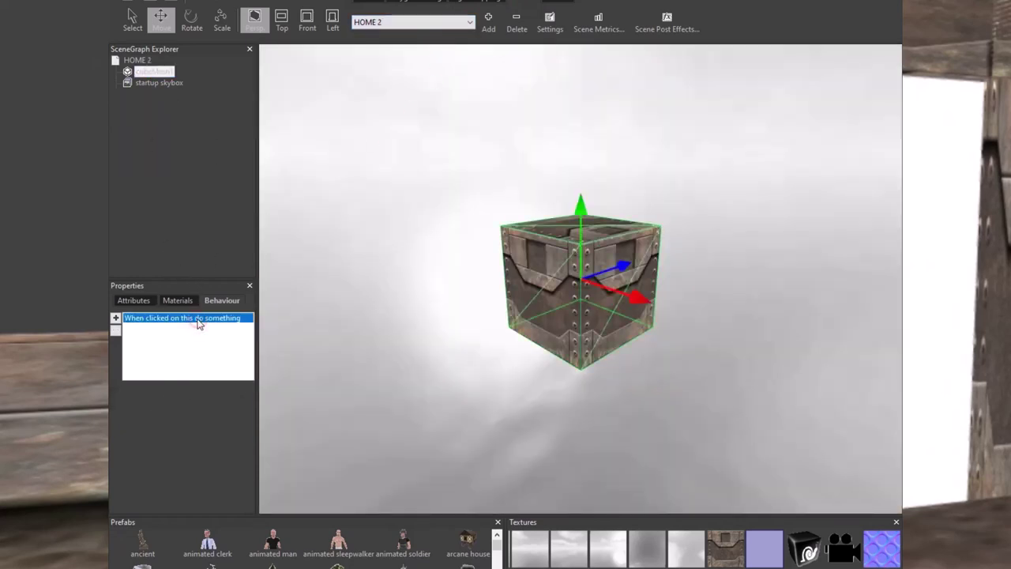
pyautogui.click(233, 417)
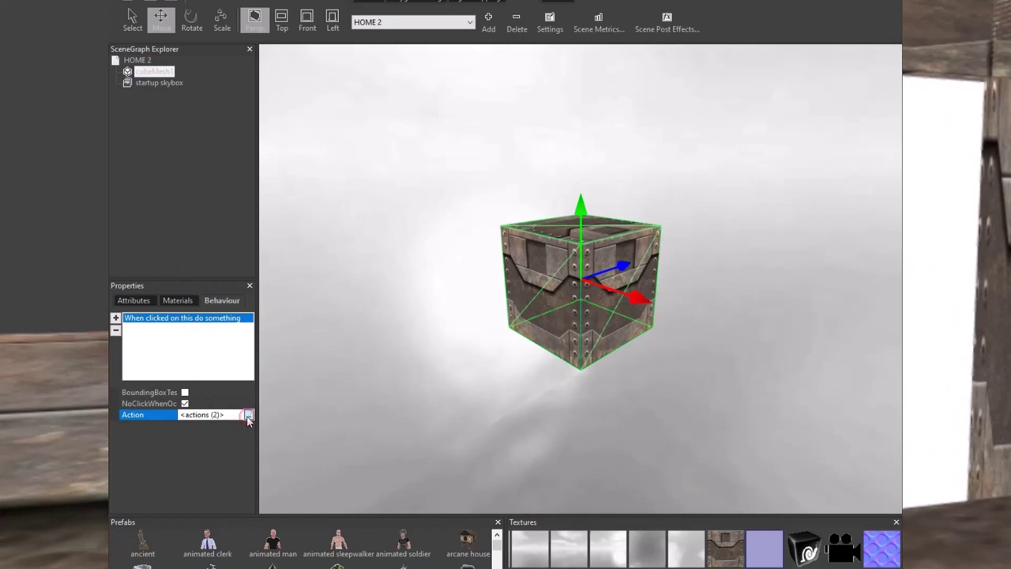
pyautogui.click(249, 414)
pyautogui.click(210, 405)
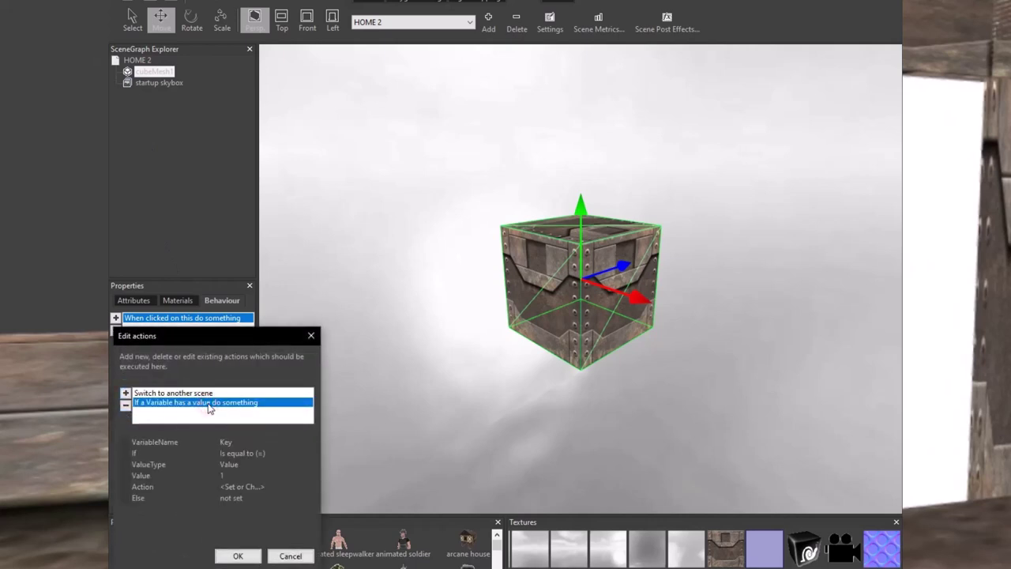
pyautogui.click(251, 443)
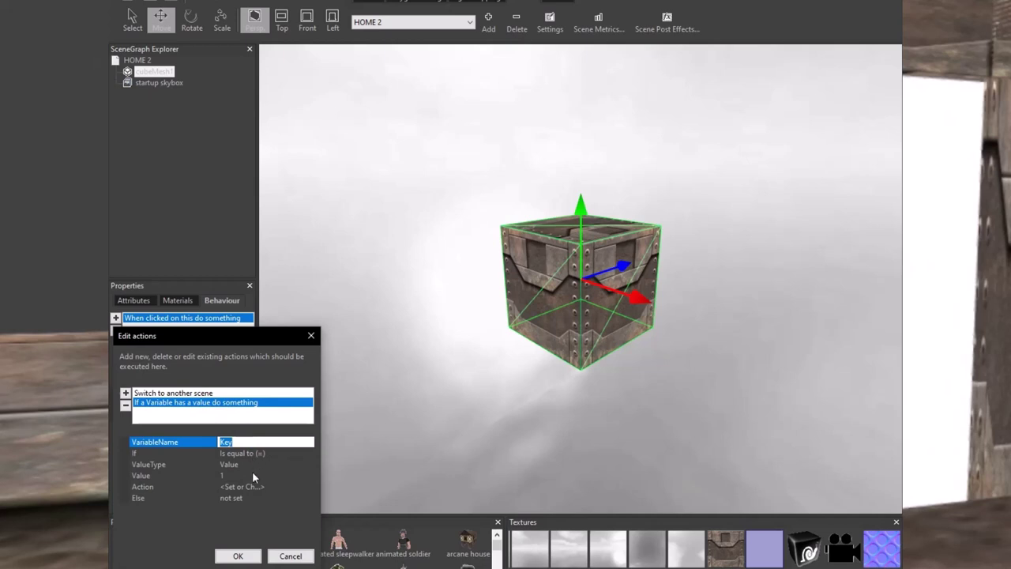
pyautogui.click(252, 475)
pyautogui.click(272, 487)
pyautogui.click(307, 488)
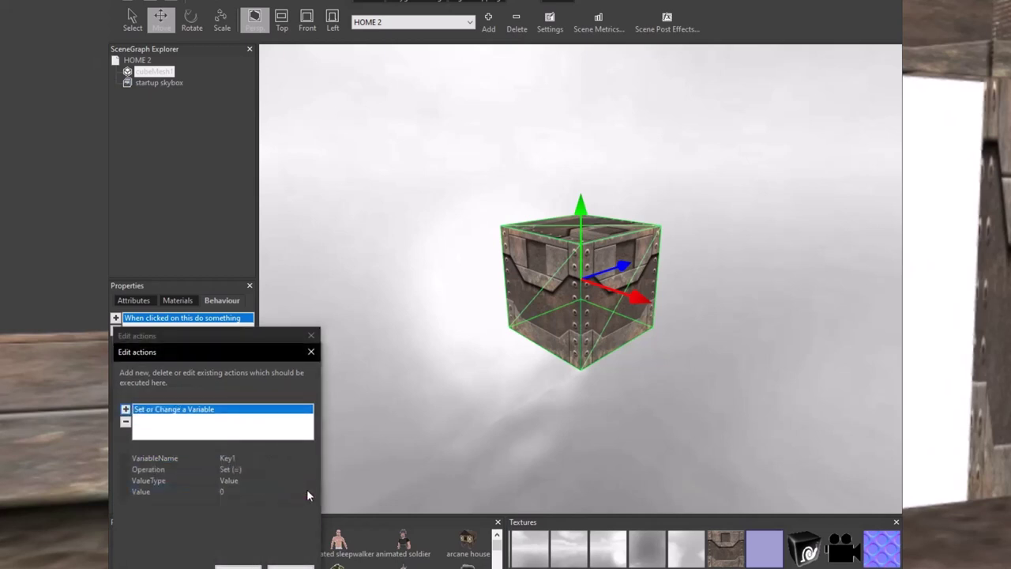
# - Set the variable name of the nested Set or Change a Variable action to Key and accept both action lists
pyautogui.click(251, 458)
pyautogui.click(240, 458)
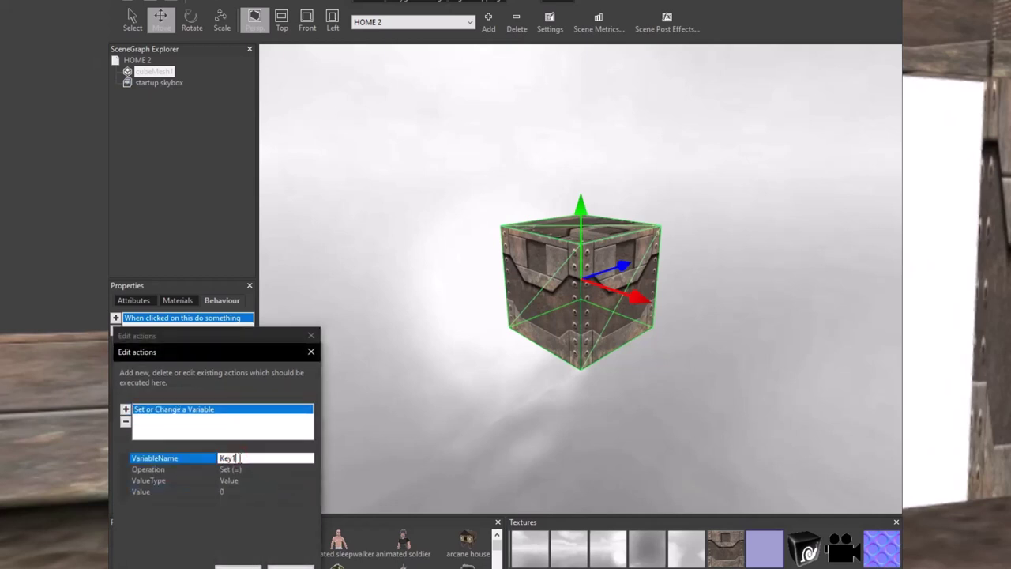
pyautogui.click(238, 565)
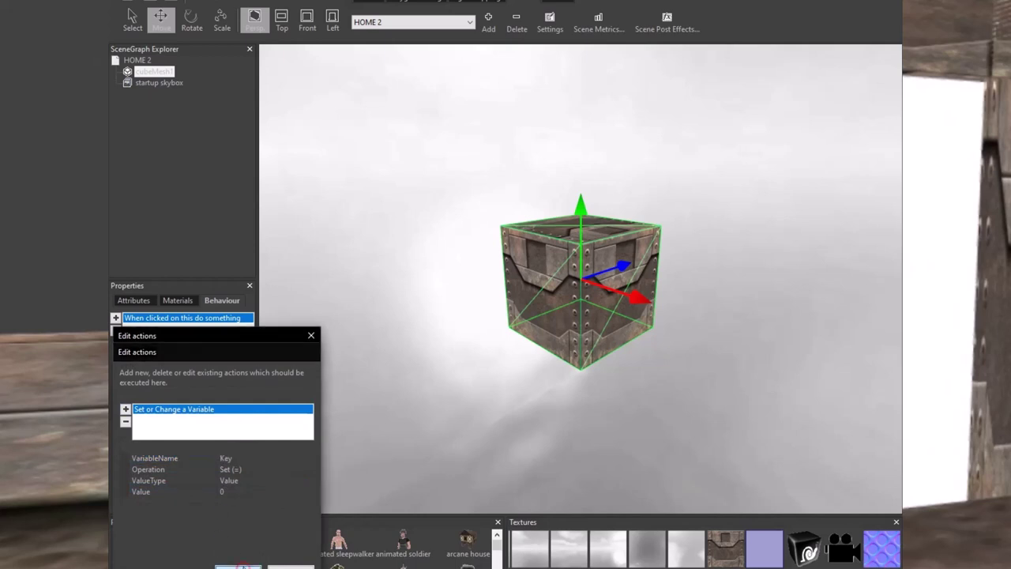
pyautogui.click(236, 556)
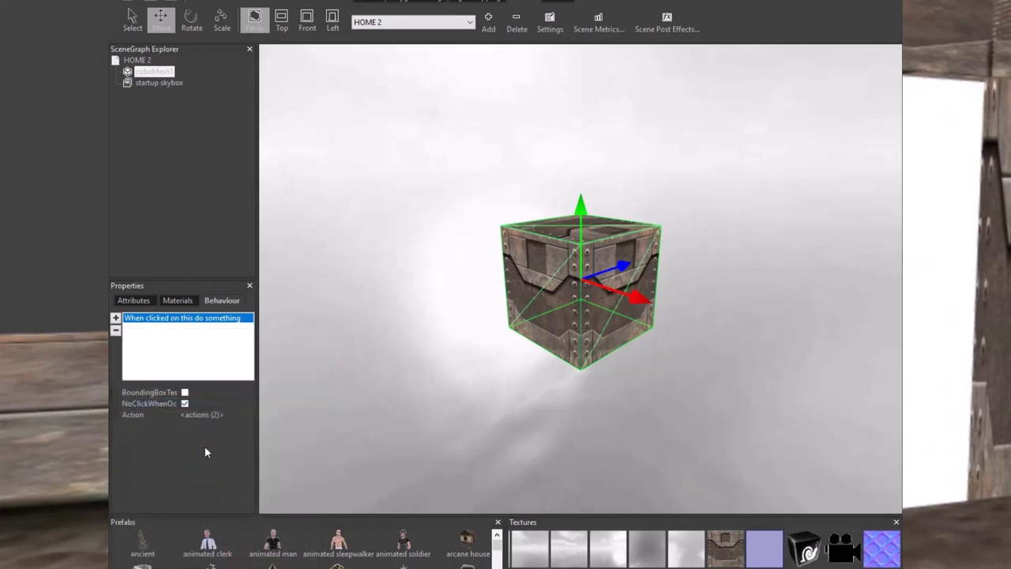
# - Switch the editor back to the HOME 1 scene
pyautogui.click(184, 155)
pyautogui.click(452, 23)
pyautogui.click(411, 35)
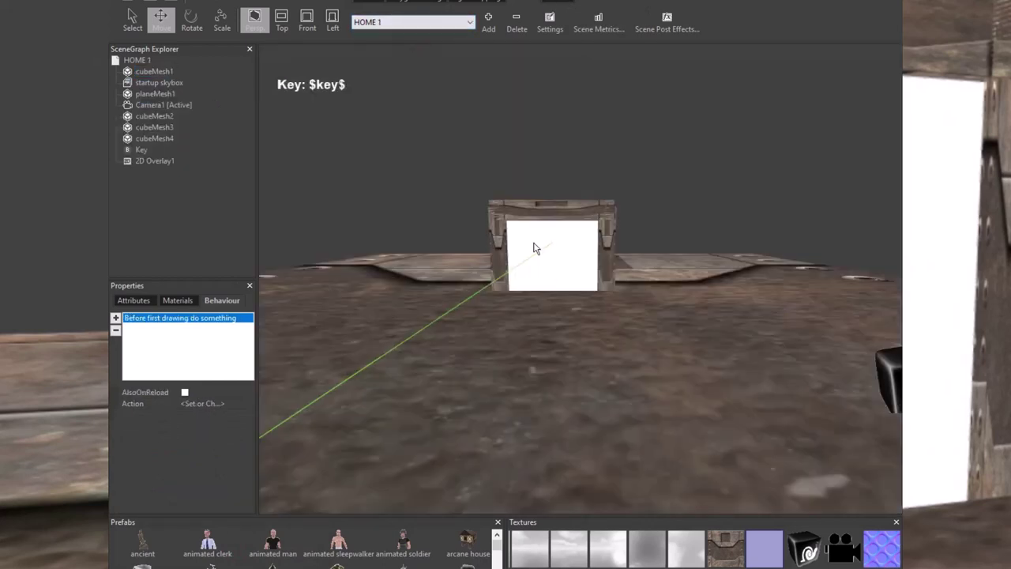
pyautogui.moveTo(526, 256); pyautogui.dragTo(603, 288, button='middle')
pyautogui.scroll(3, 604, 289)
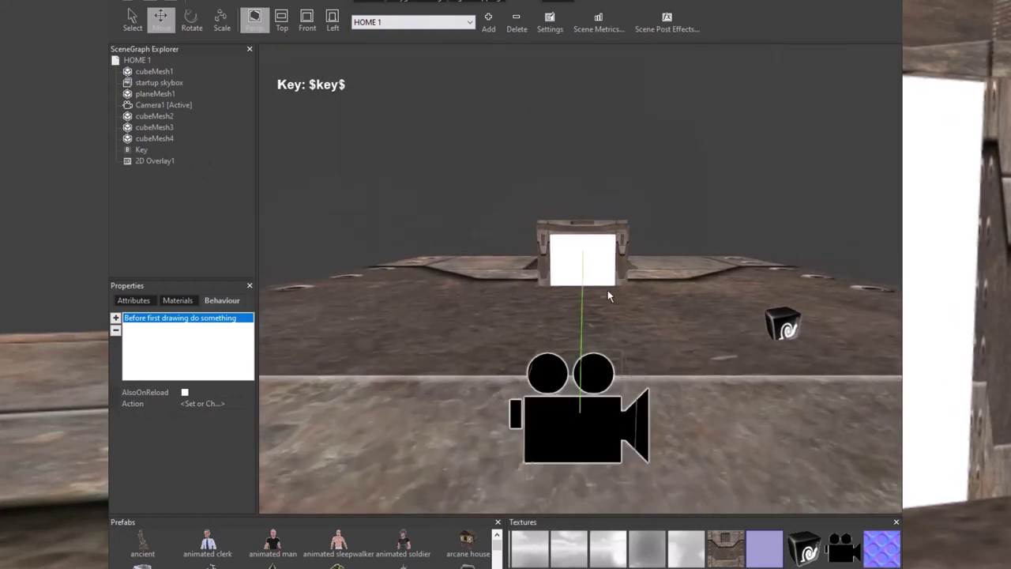
pyautogui.scroll(-3, 615, 278)
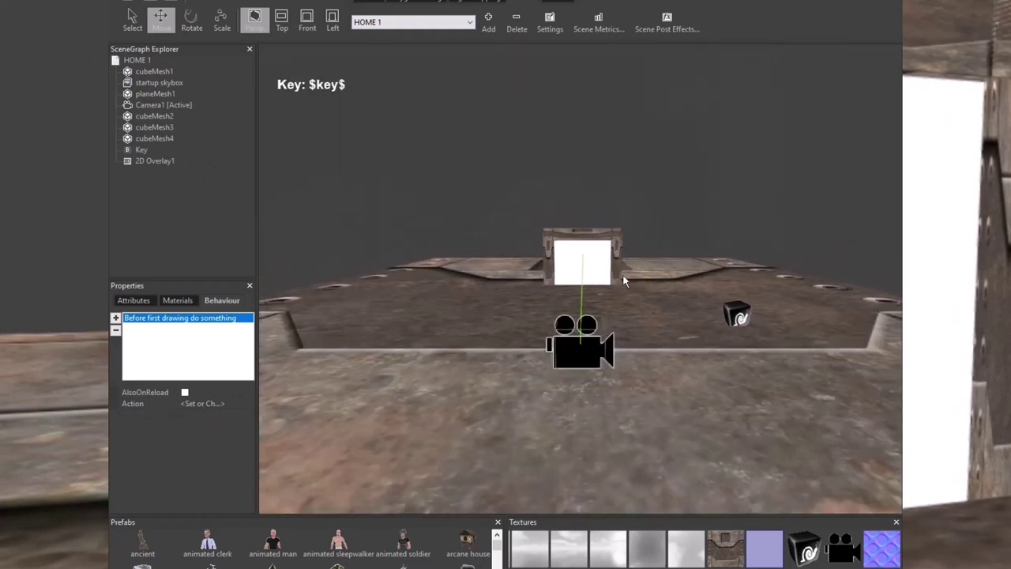
pyautogui.scroll(3, 614, 275)
pyautogui.scroll(-3, 610, 269)
pyautogui.scroll(2, 613, 270)
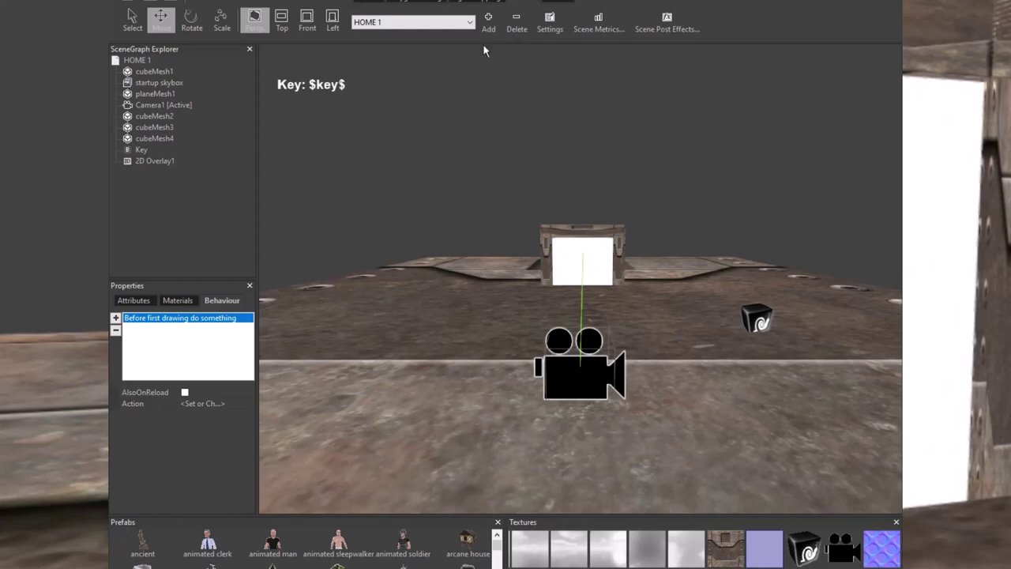
# - Run the game, test the doorway both without and with the collected key, and quit
pyautogui.click(563, 4)
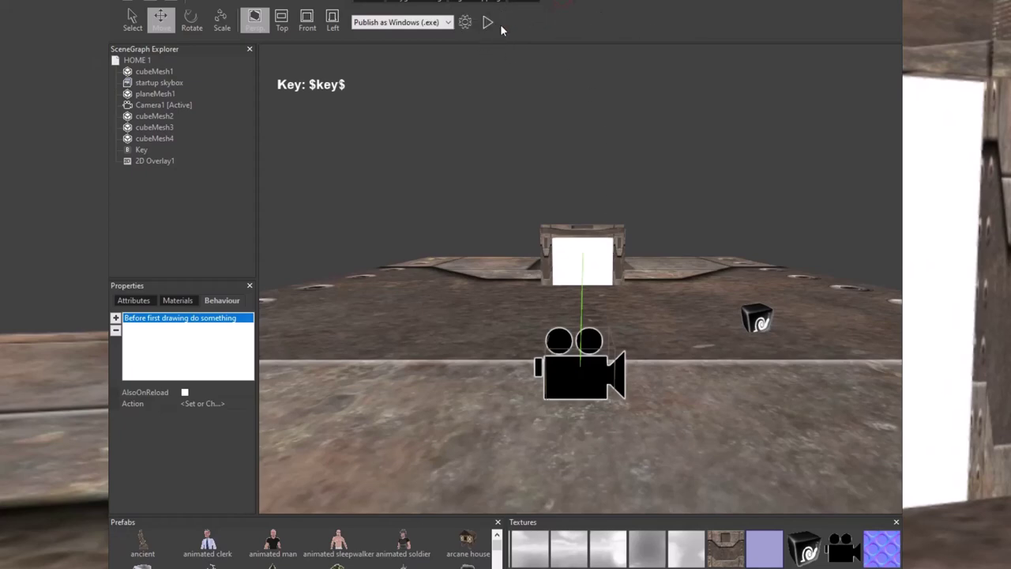
pyautogui.click(485, 22)
pyautogui.press('w')
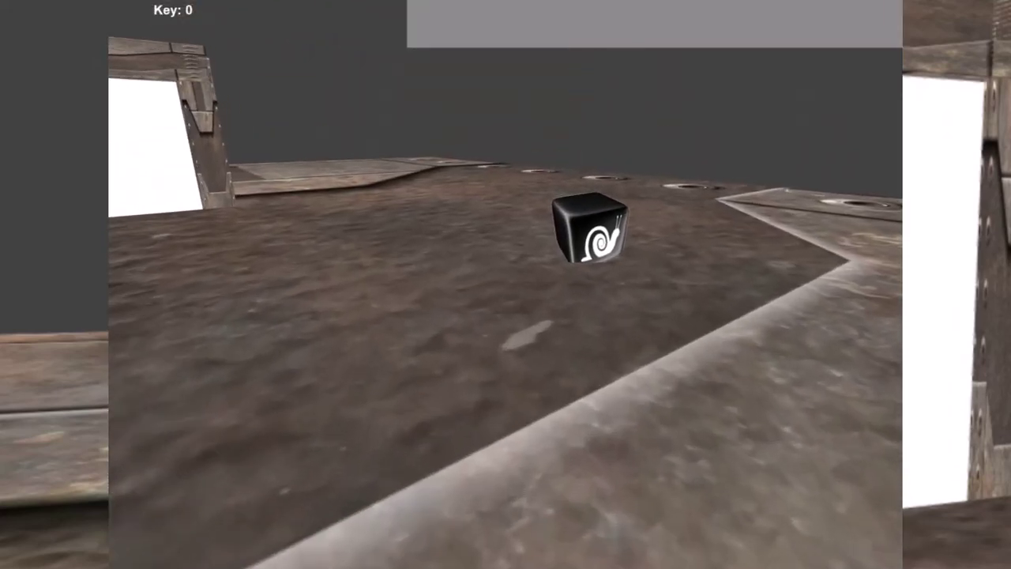
pyautogui.press('space')
pyautogui.press('w')
pyautogui.press('space')
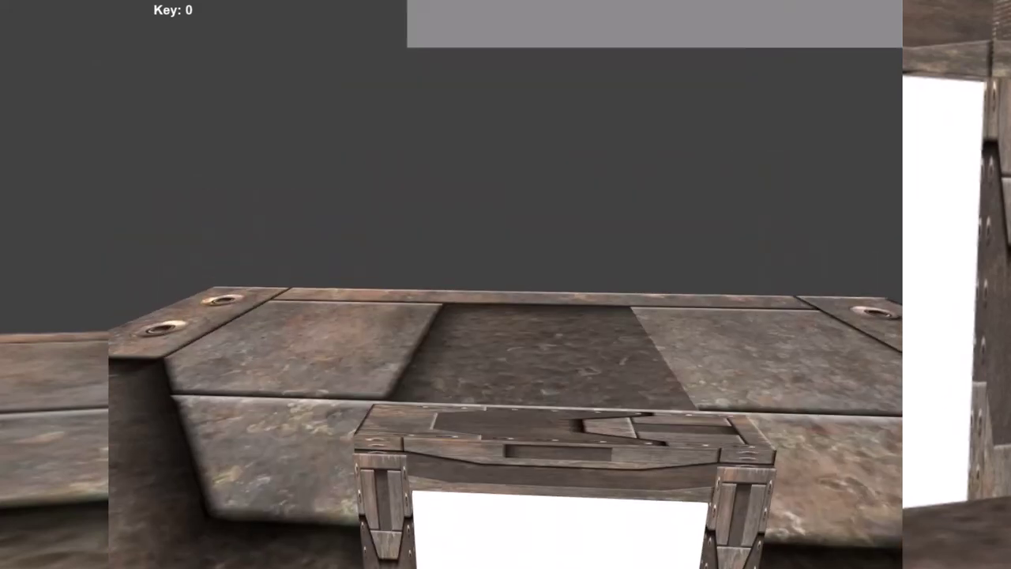
pyautogui.press('space')
pyautogui.press('w')
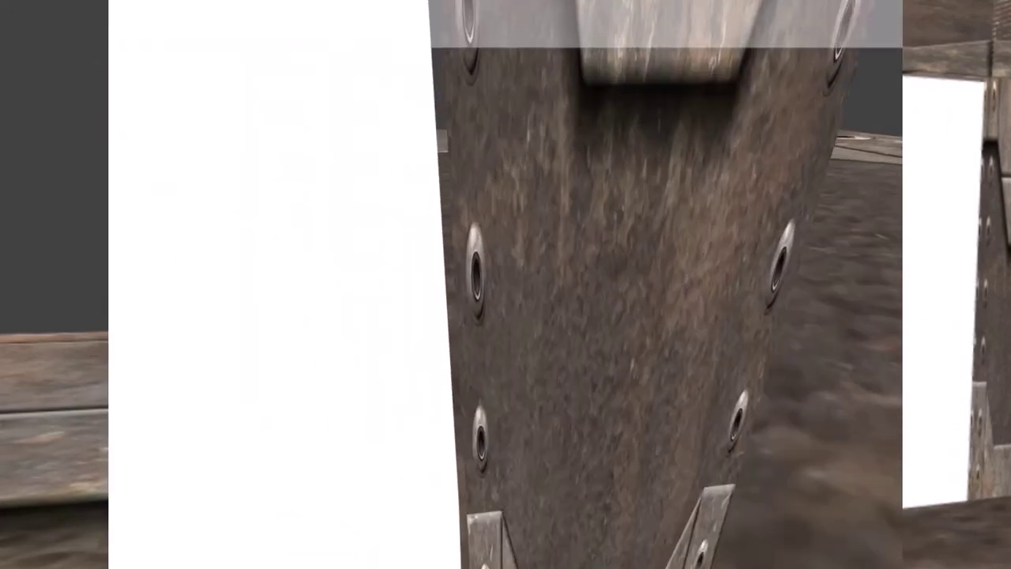
pyautogui.press('w')
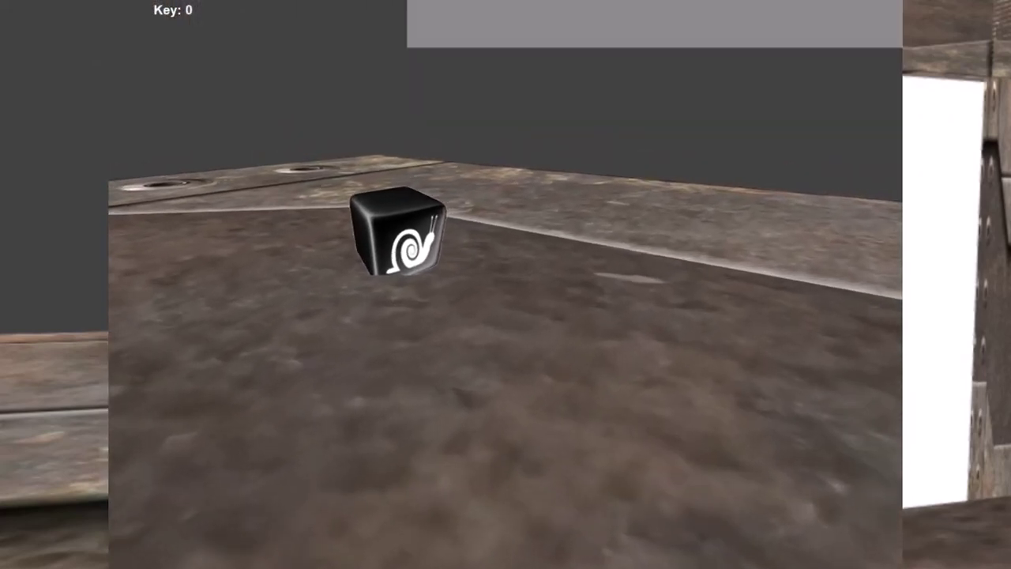
pyautogui.press('w')
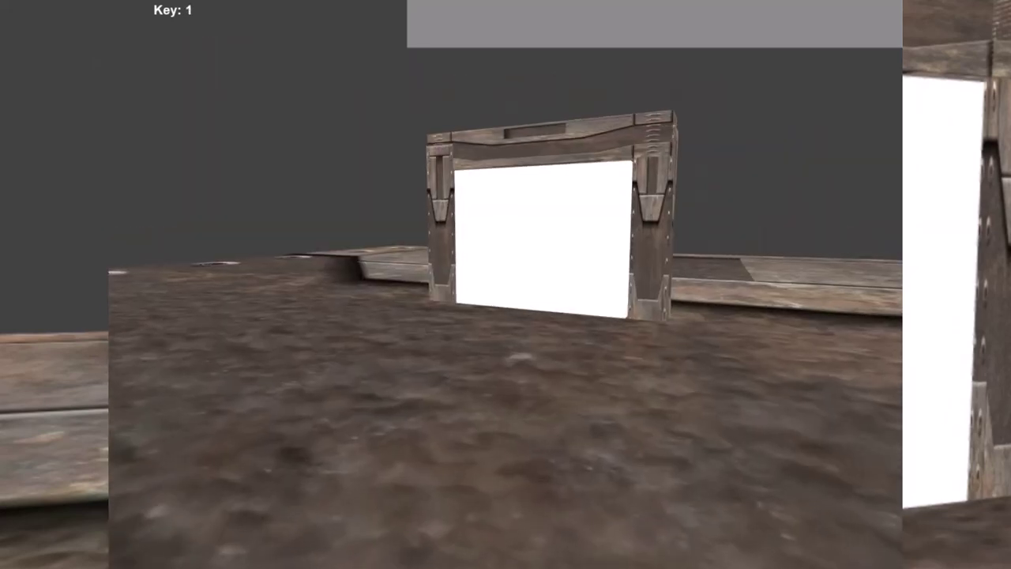
pyautogui.press('w')
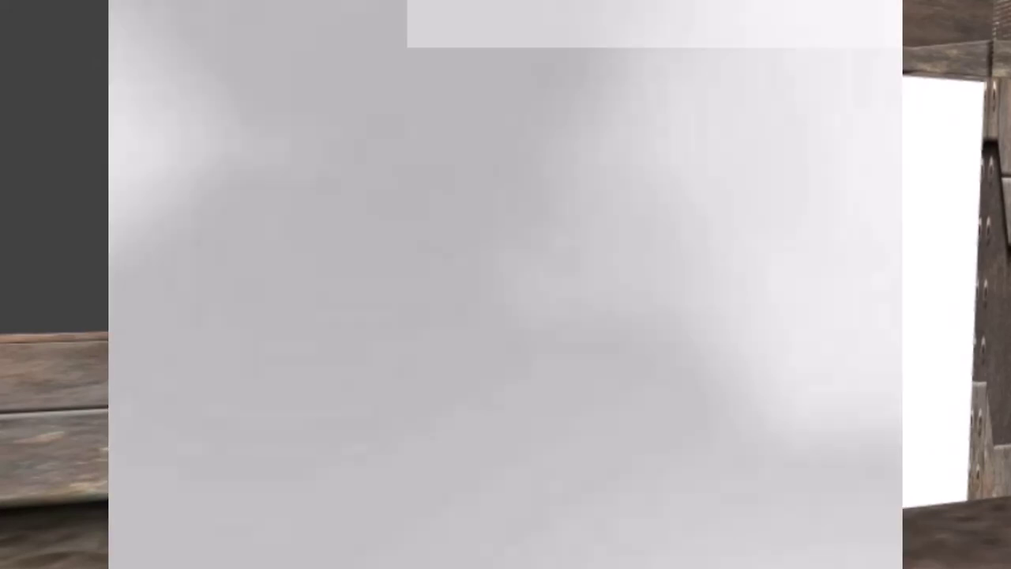
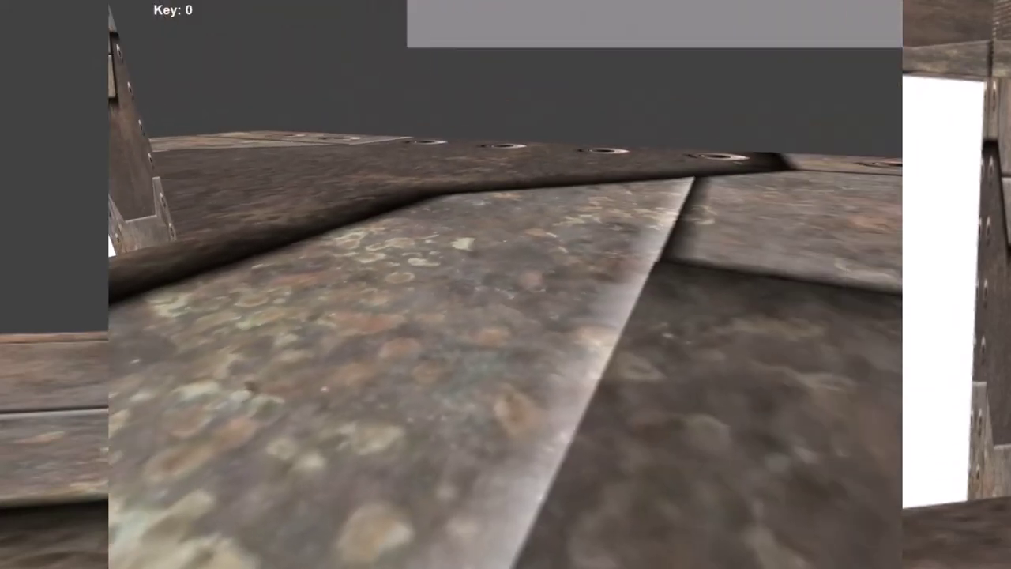
pyautogui.press('Escape')
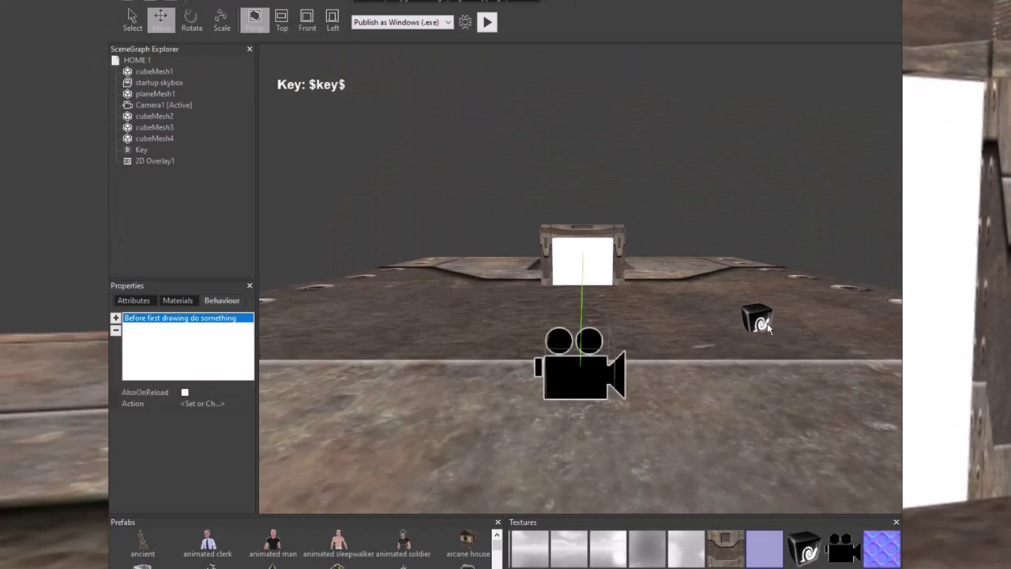
# - Clone the Key billboard in the HOME 1 scene
pyautogui.click(764, 324)
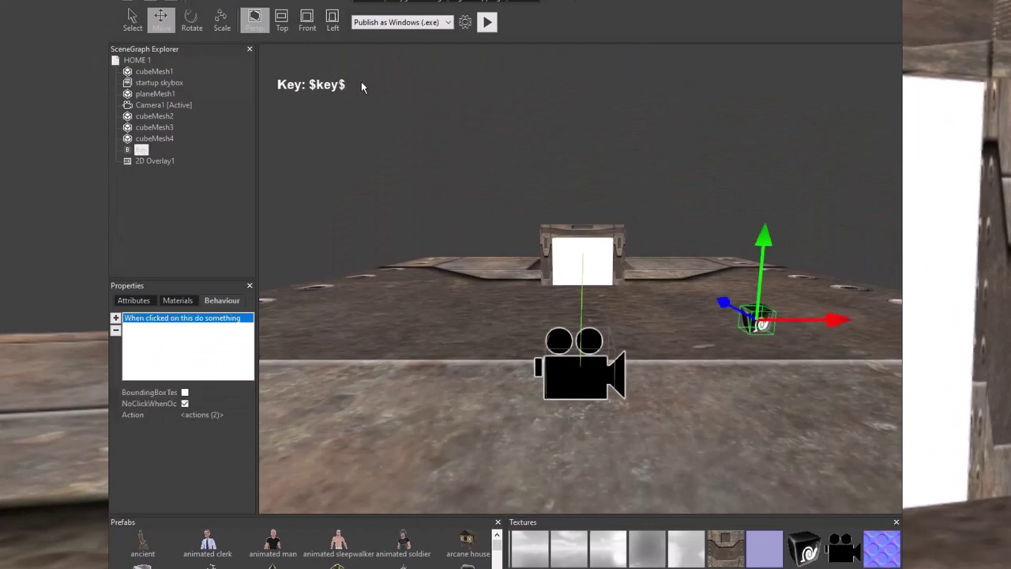
pyautogui.rightClick(142, 150)
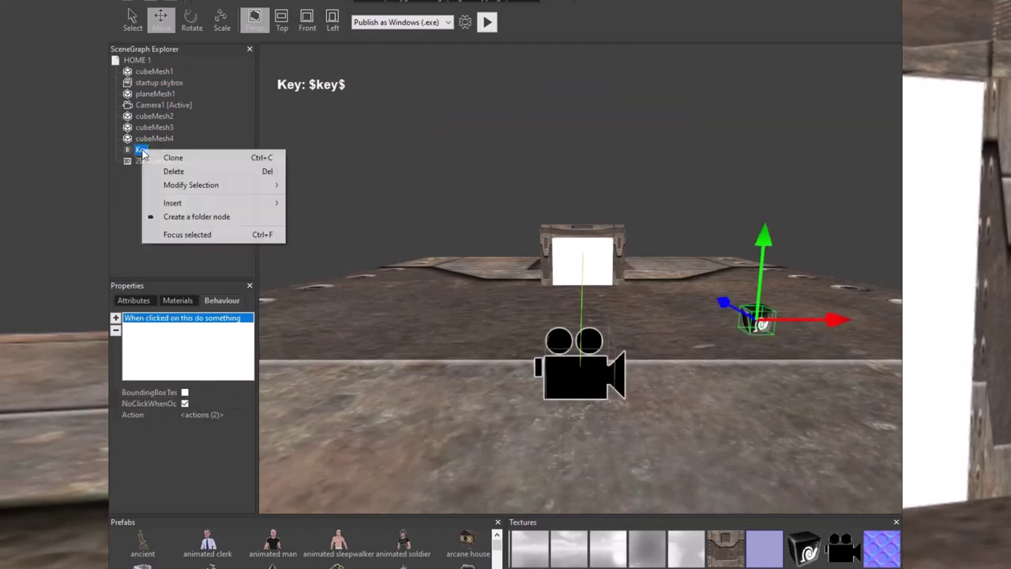
pyautogui.click(170, 158)
# - Move the cloned key across the floor to its front-left corner, near the outer edge
pyautogui.moveTo(761, 323)
pyautogui.mouseDown()
pyautogui.moveTo(625, 345)
pyautogui.moveTo(575, 278)
pyautogui.mouseUp()
pyautogui.scroll(-3, 571, 272)
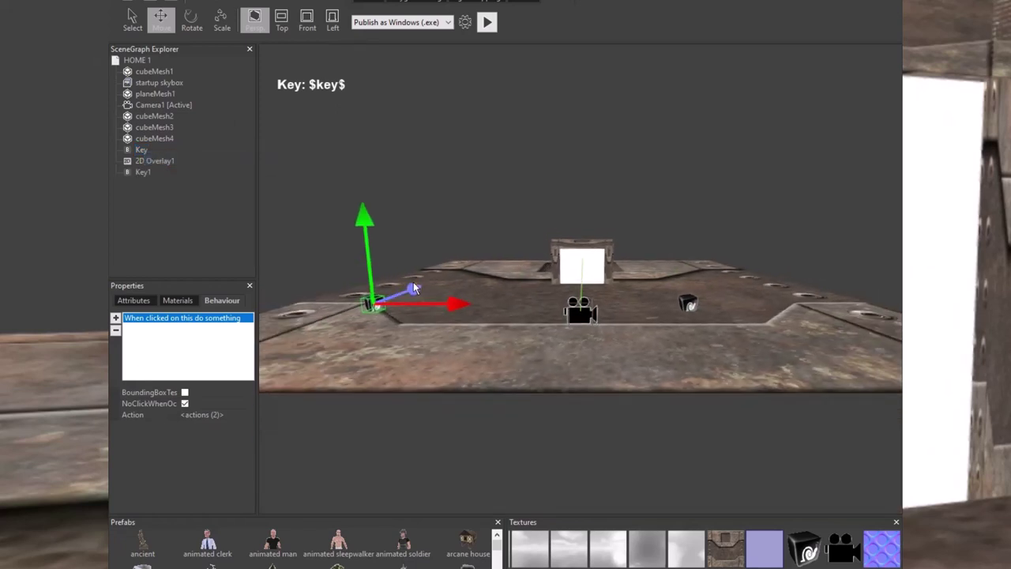
pyautogui.moveTo(413, 292); pyautogui.dragTo(380, 307)
pyautogui.moveTo(455, 320); pyautogui.dragTo(569, 346, button='middle')
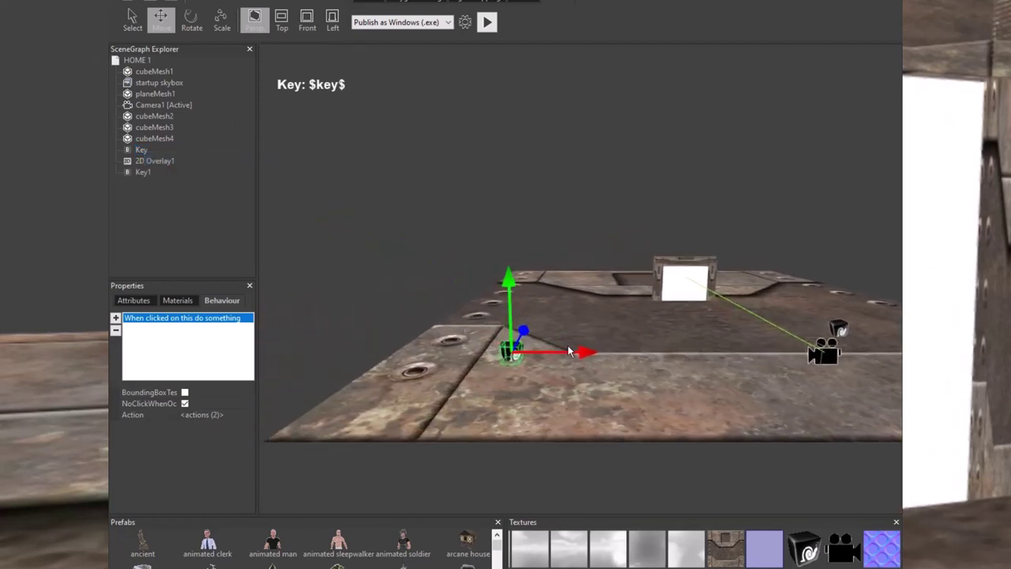
pyautogui.moveTo(578, 350)
pyautogui.mouseDown()
pyautogui.moveTo(555, 355)
pyautogui.moveTo(566, 362)
pyautogui.mouseUp()
pyautogui.moveTo(566, 362); pyautogui.dragTo(544, 324, button='right')
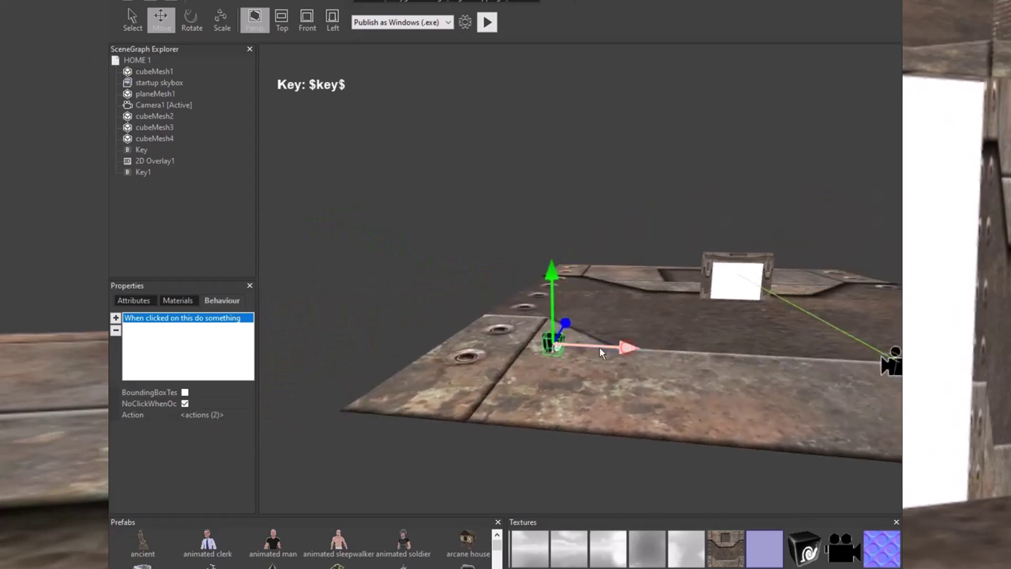
pyautogui.moveTo(508, 324); pyautogui.dragTo(531, 361)
pyautogui.moveTo(531, 356); pyautogui.dragTo(504, 340, button='right')
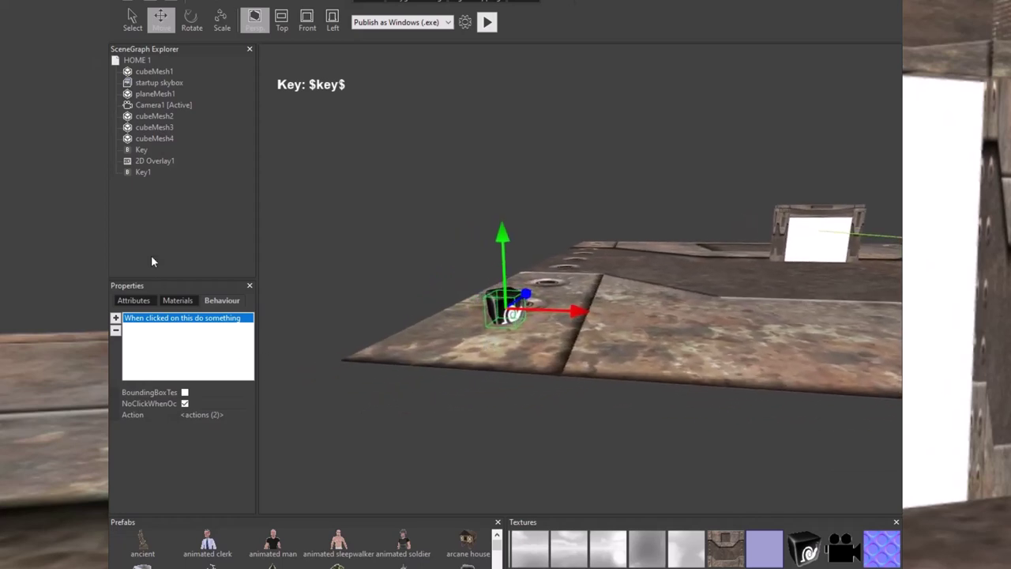
# - Make the cloned key invisible by turning off its Visible attribute
pyautogui.click(143, 172)
pyautogui.click(442, 22)
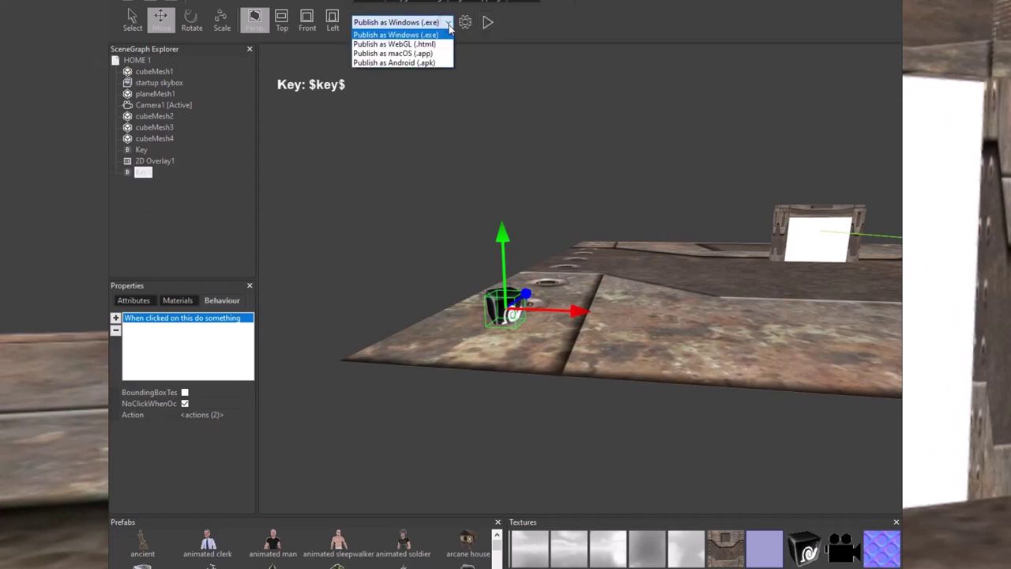
pyautogui.click(150, 187)
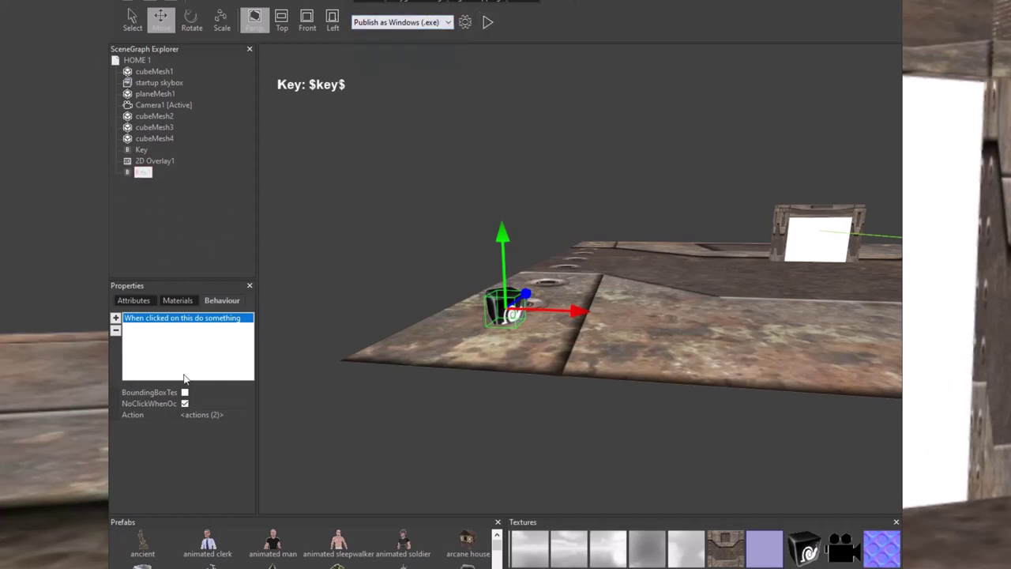
pyautogui.click(135, 300)
pyautogui.click(185, 370)
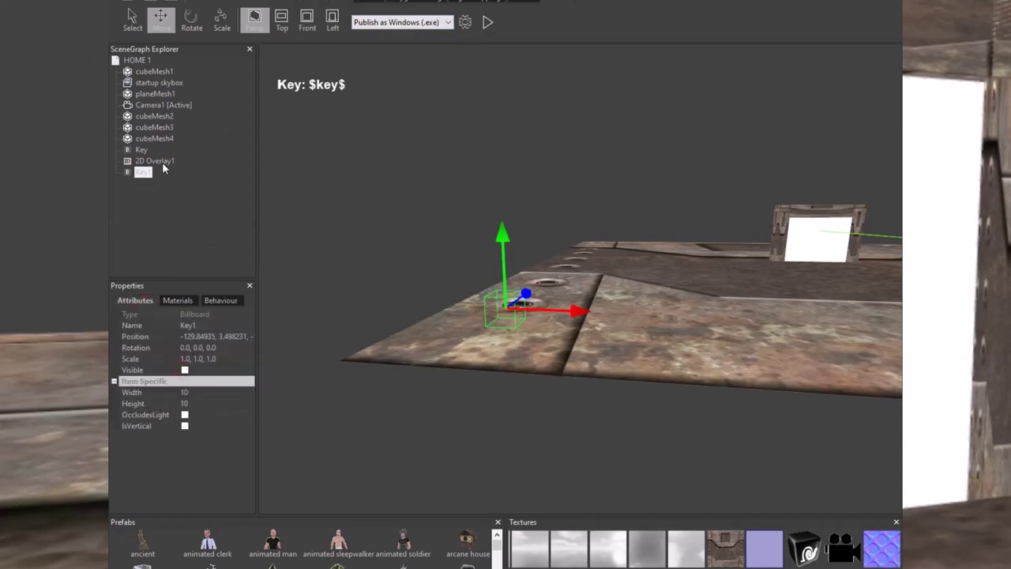
# - Switch the editor to the HOME 2 scene and select the cube's click behaviour
pyautogui.click(524, 2)
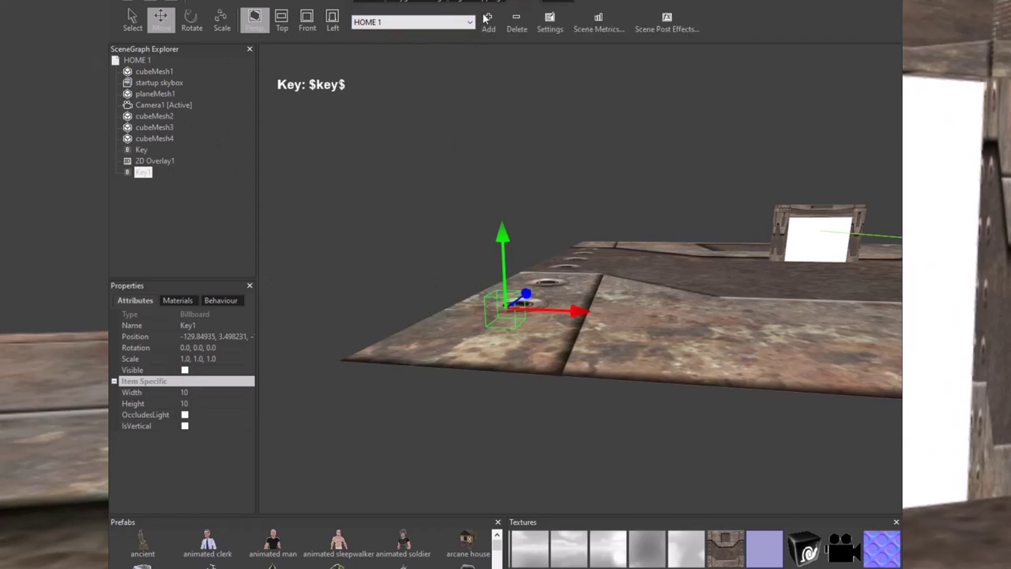
pyautogui.click(469, 23)
pyautogui.click(420, 41)
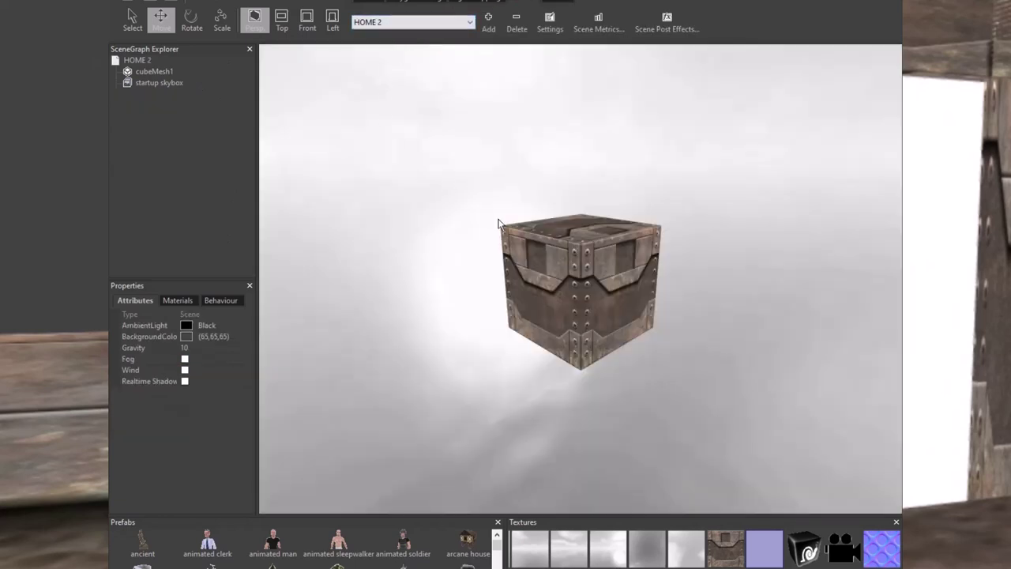
pyautogui.click(570, 286)
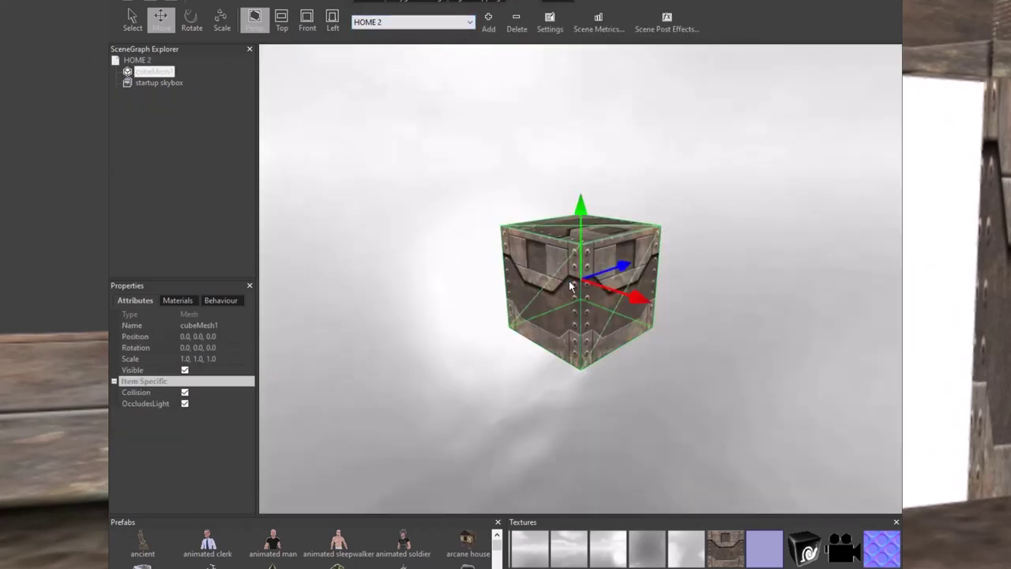
pyautogui.click(212, 300)
pyautogui.click(203, 320)
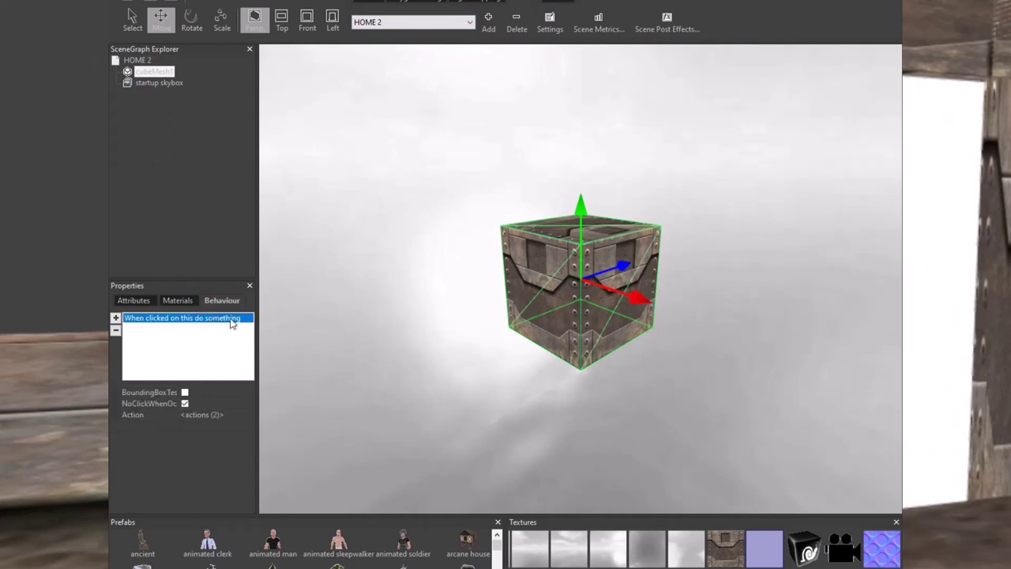
# - Open the action list nested in the Key variable condition of the cube's click behaviour
pyautogui.click(214, 415)
pyautogui.click(249, 417)
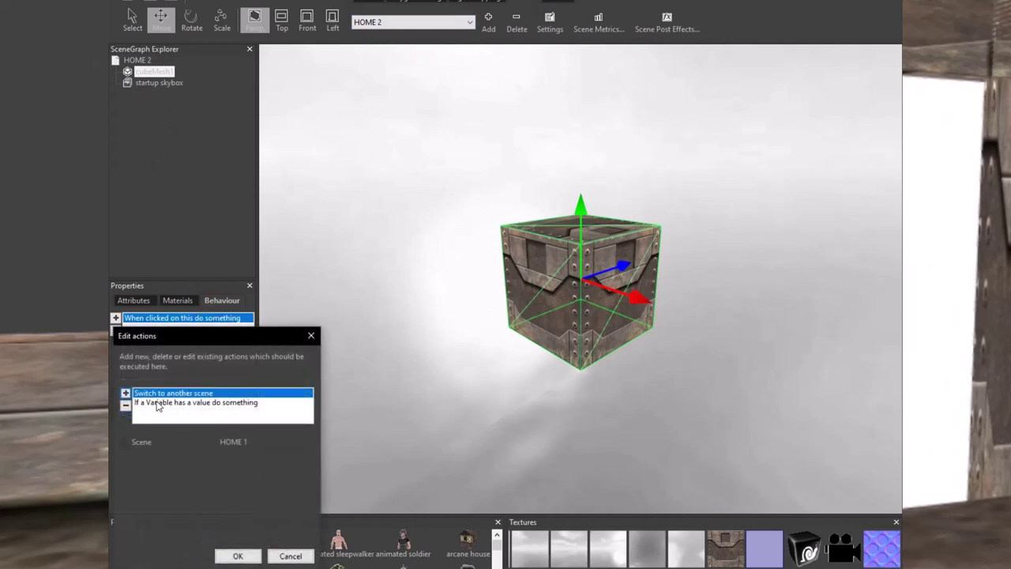
pyautogui.click(209, 404)
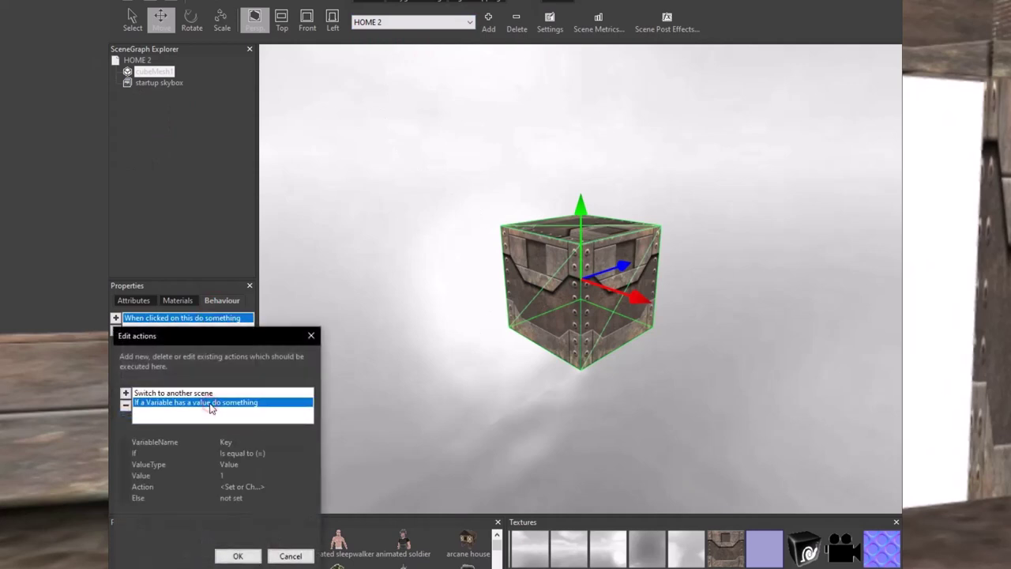
pyautogui.click(274, 487)
pyautogui.click(309, 487)
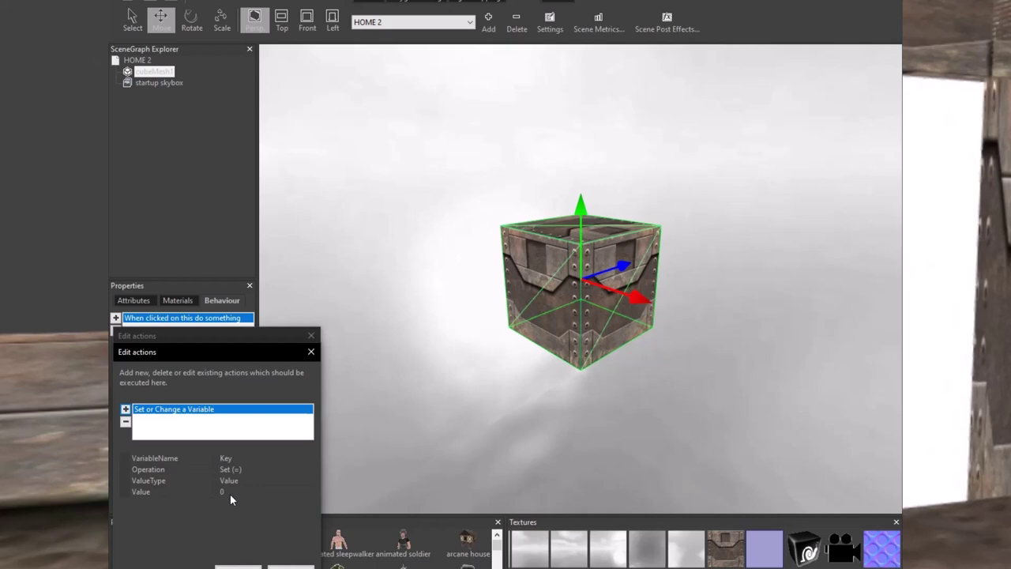
# - Try adding a nested If a Variable has a value action with variable name Key and value 0
pyautogui.click(126, 412)
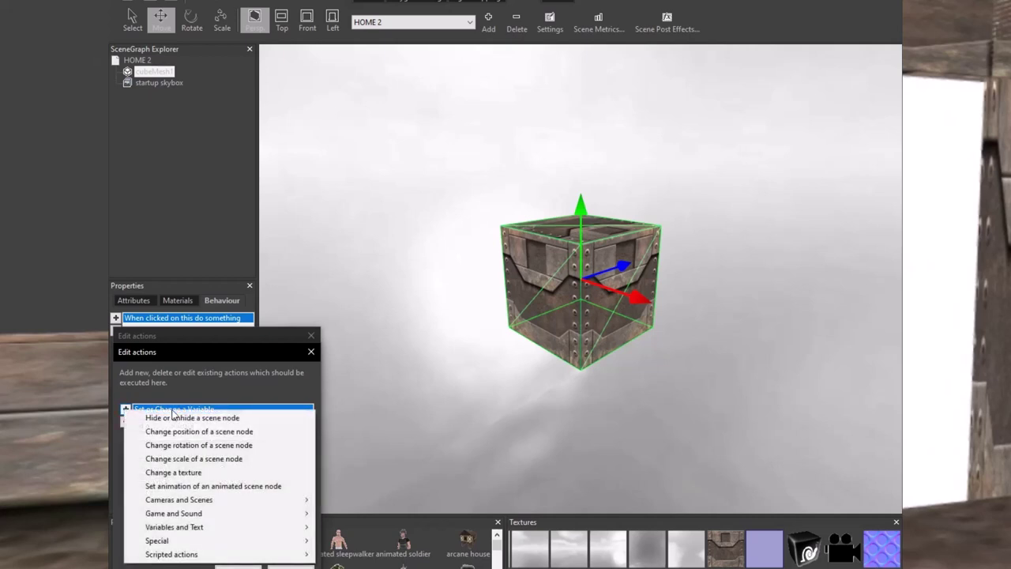
pyautogui.moveTo(200, 504)
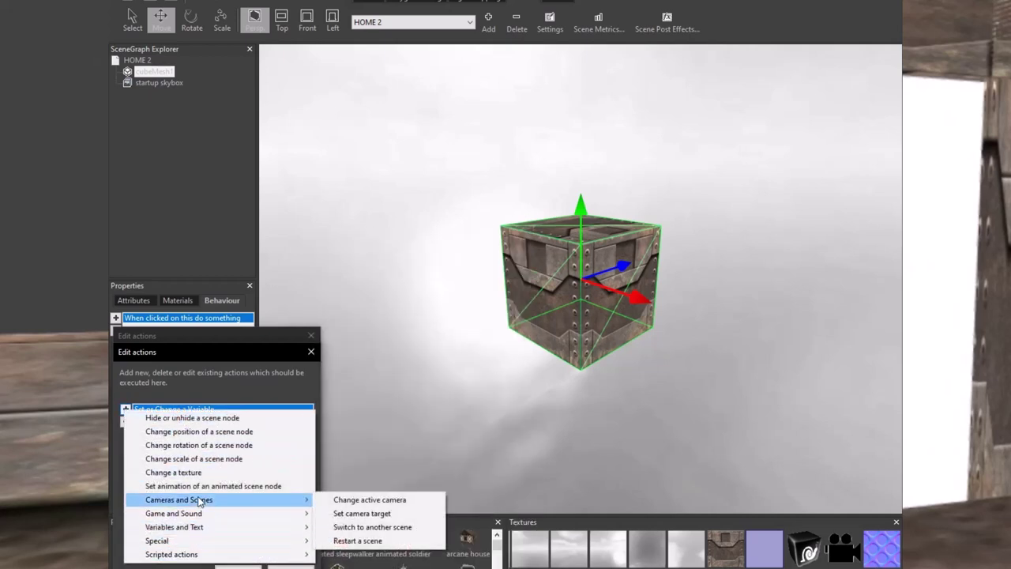
pyautogui.moveTo(225, 527)
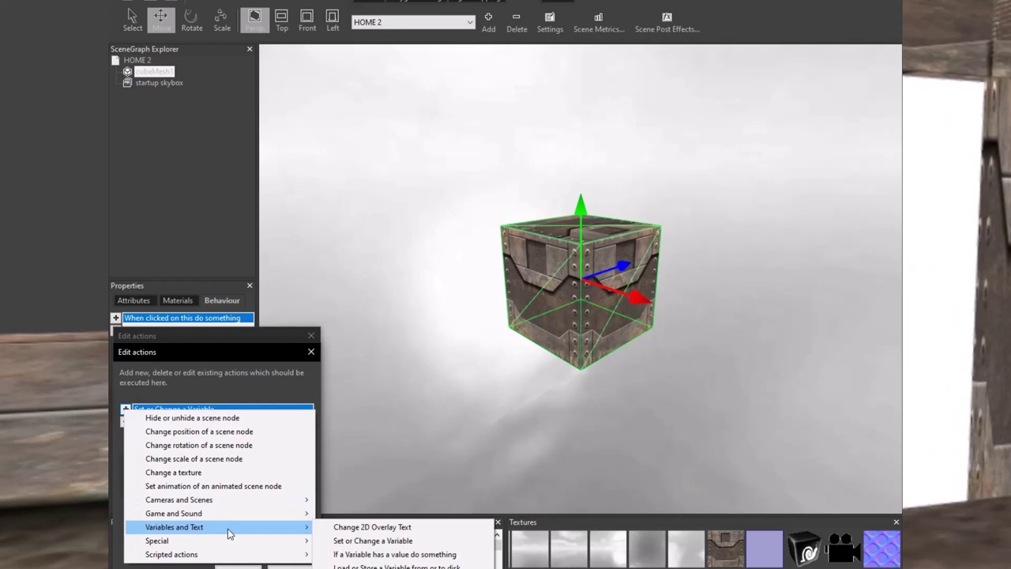
pyautogui.click(353, 553)
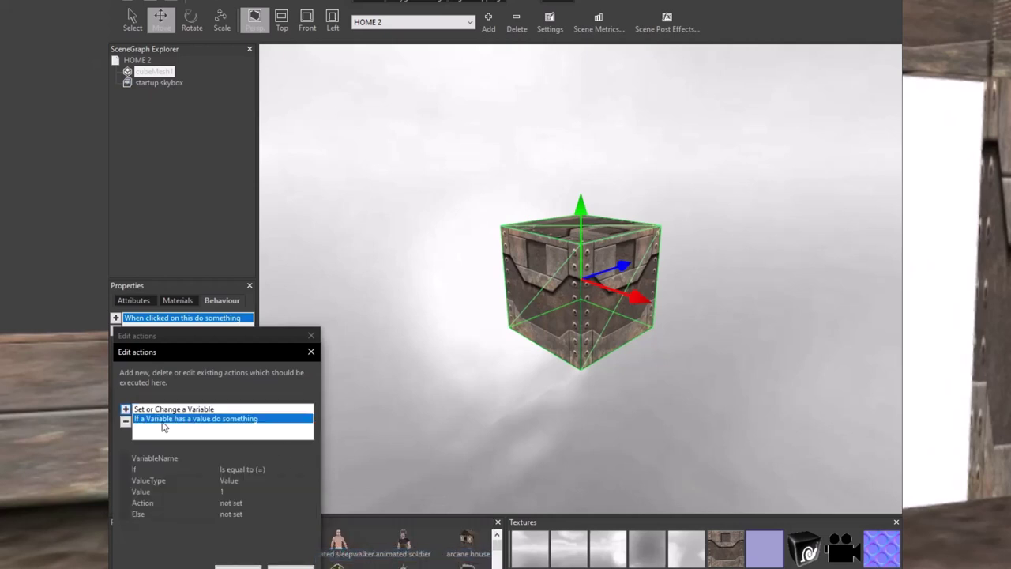
pyautogui.click(257, 459)
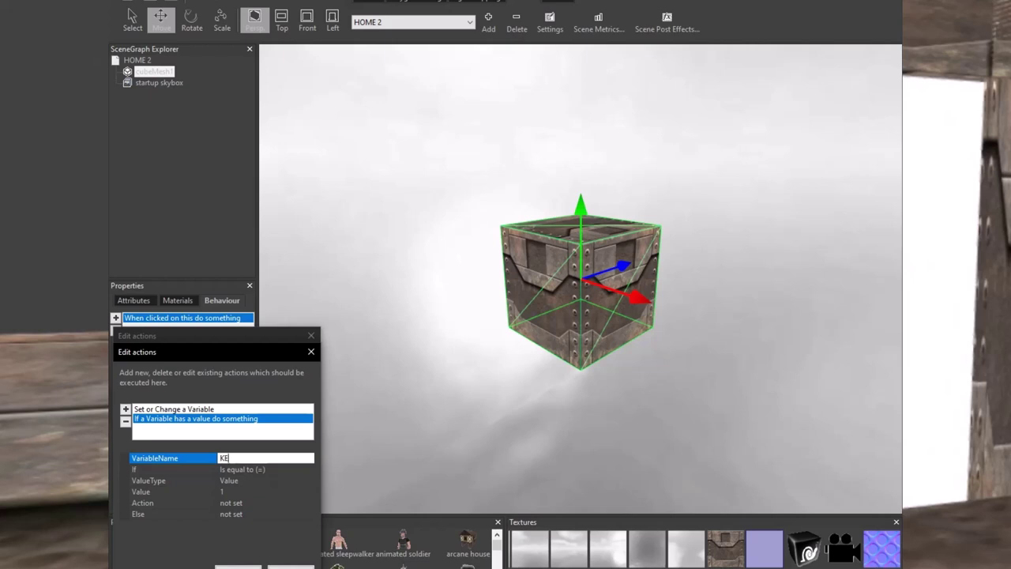
pyautogui.moveTo(265, 459); pyautogui.dragTo(213, 458)
pyautogui.write('e')
pyautogui.click(238, 458)
pyautogui.click(234, 493)
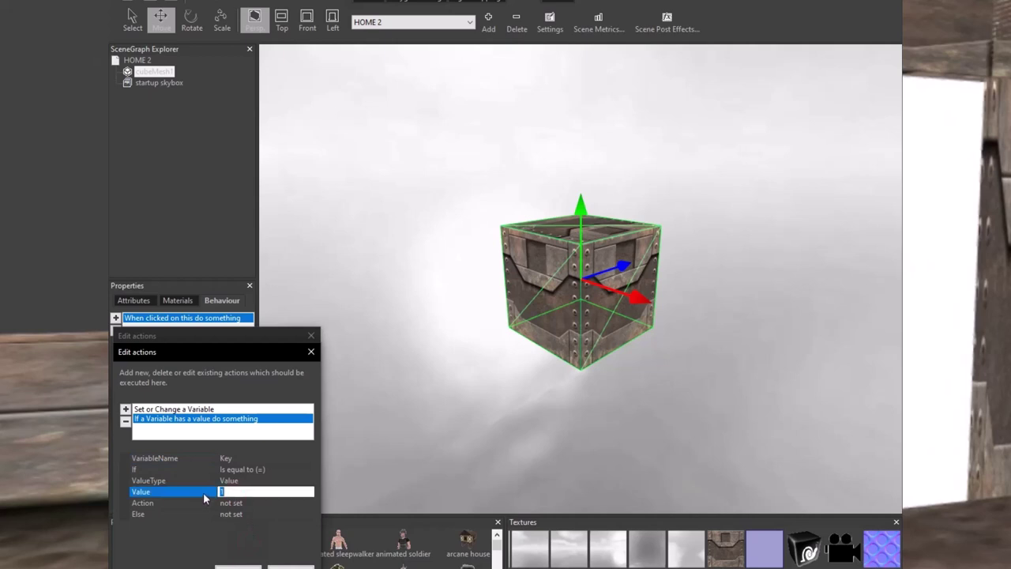
pyautogui.write('0')
# - Try giving the nested condition a Hide or unhide a scene node action set to Make Invisible, and discard the nested changes
pyautogui.click(263, 504)
pyautogui.click(308, 503)
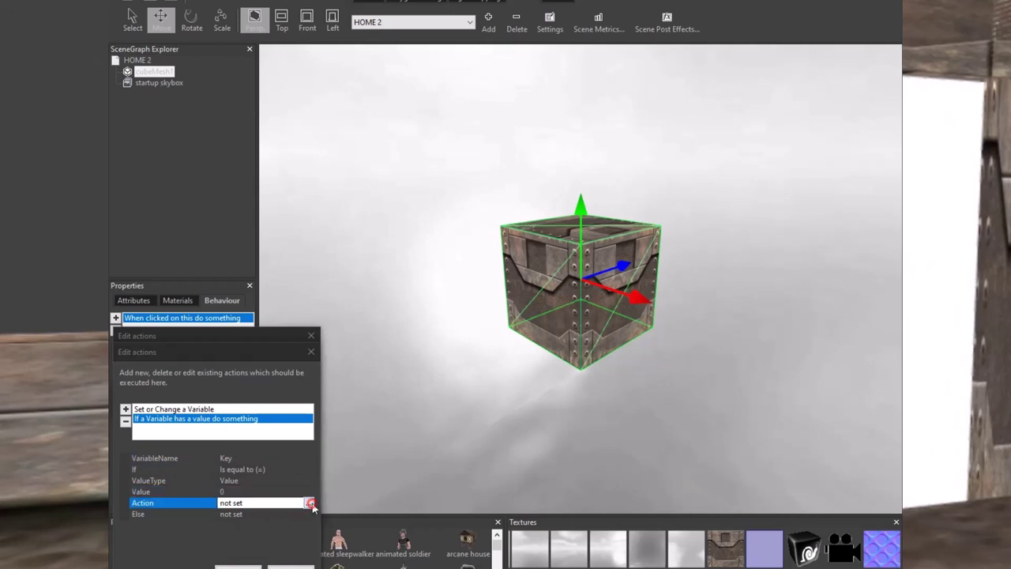
pyautogui.click(125, 412)
pyautogui.click(173, 421)
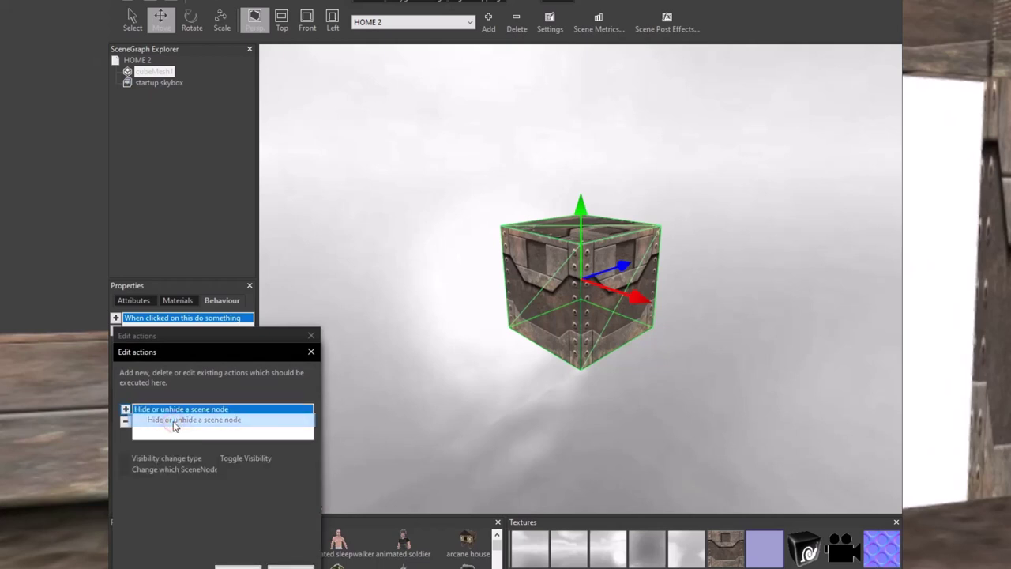
pyautogui.click(308, 460)
pyautogui.click(268, 469)
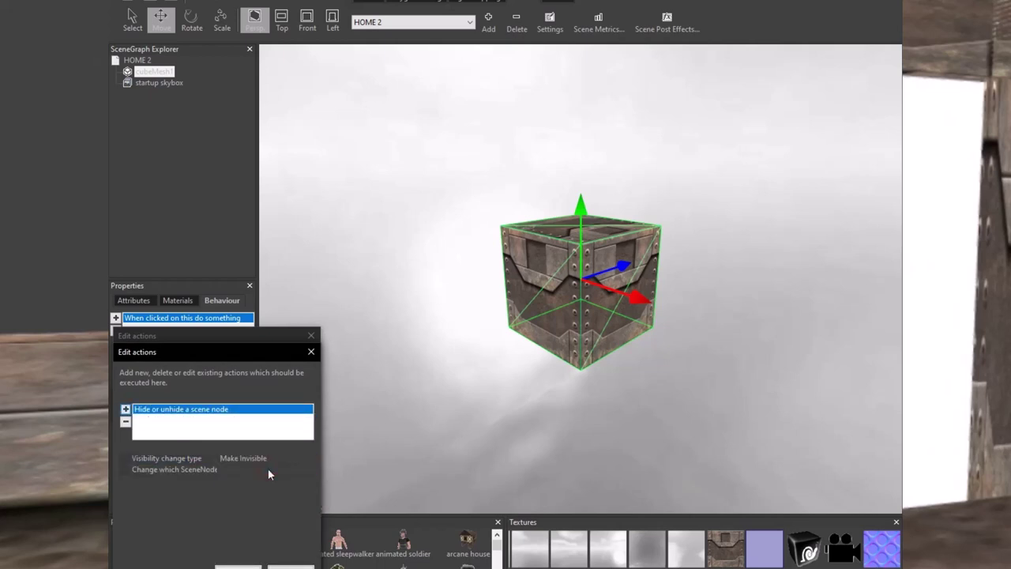
pyautogui.click(309, 469)
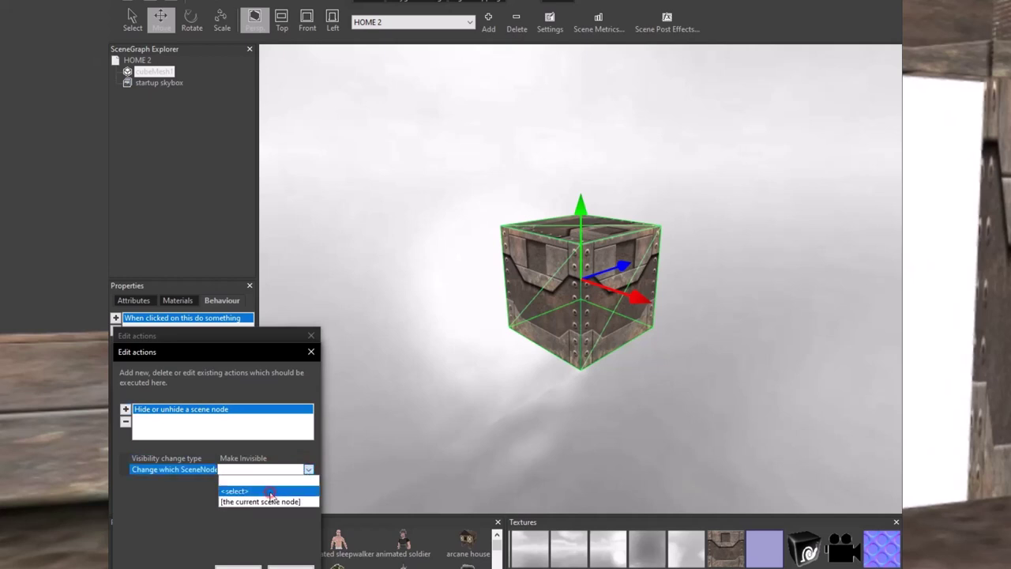
pyautogui.click(270, 492)
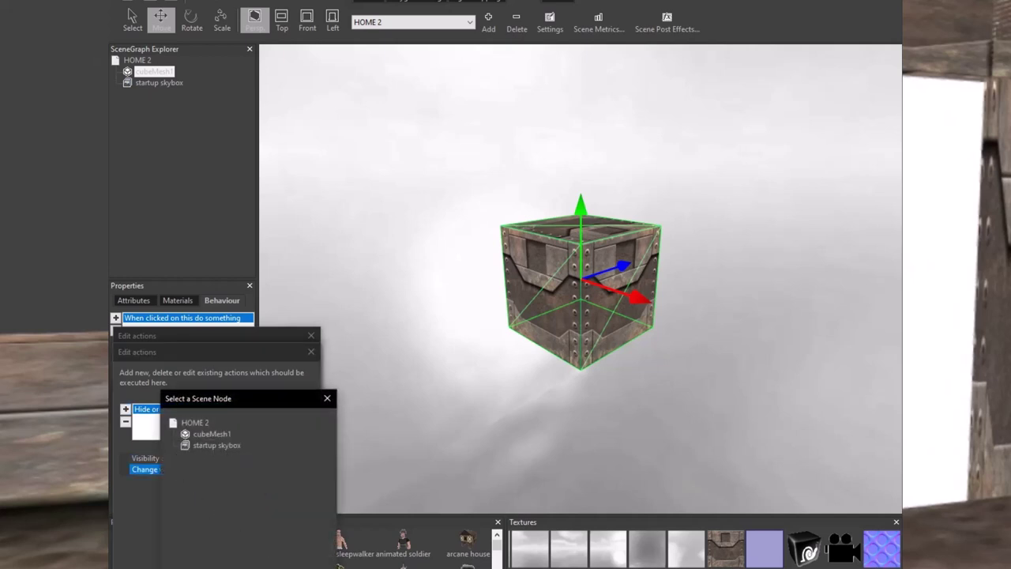
pyautogui.press('Escape')
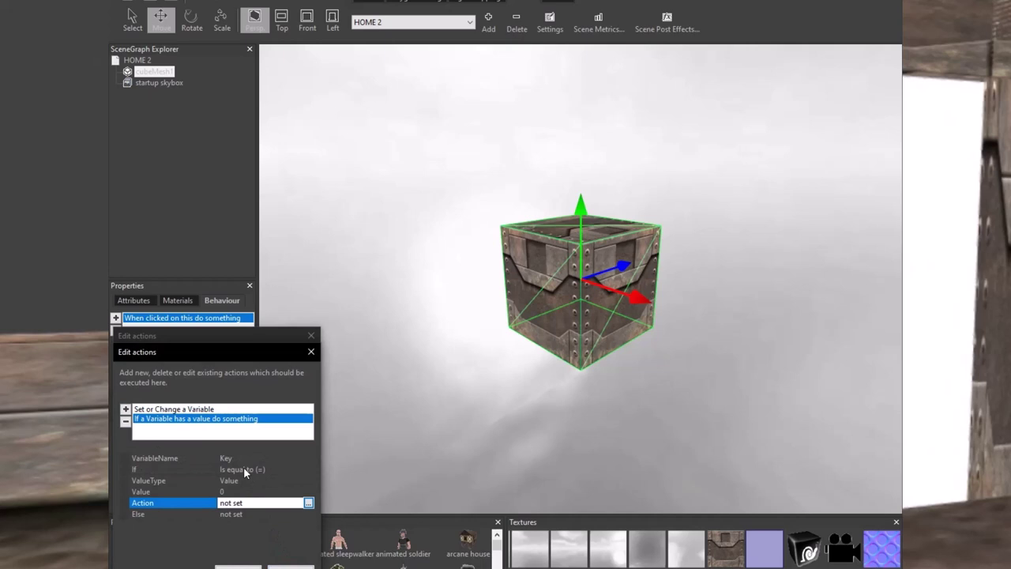
pyautogui.click(241, 459)
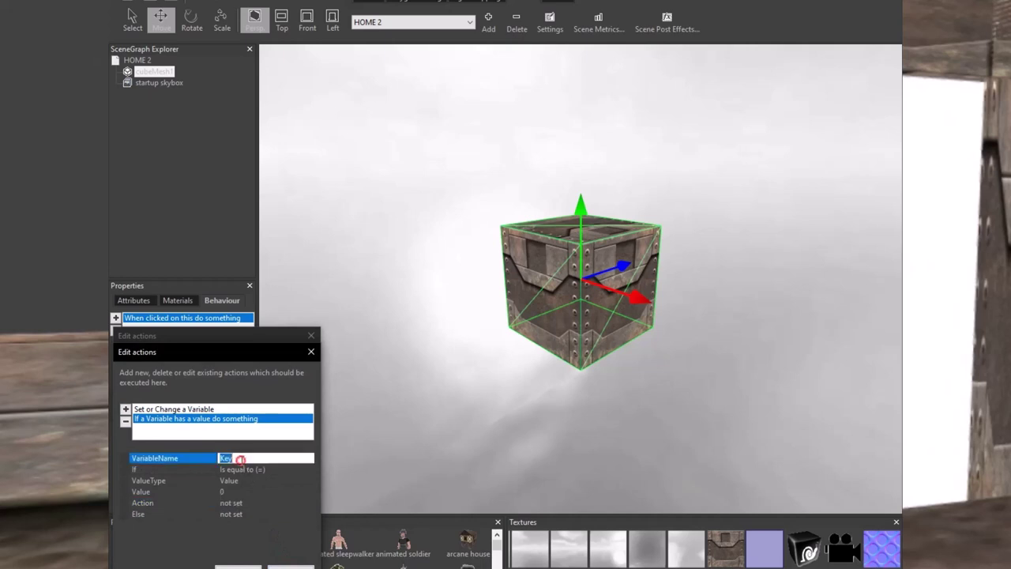
pyautogui.click(242, 459)
pyautogui.click(291, 566)
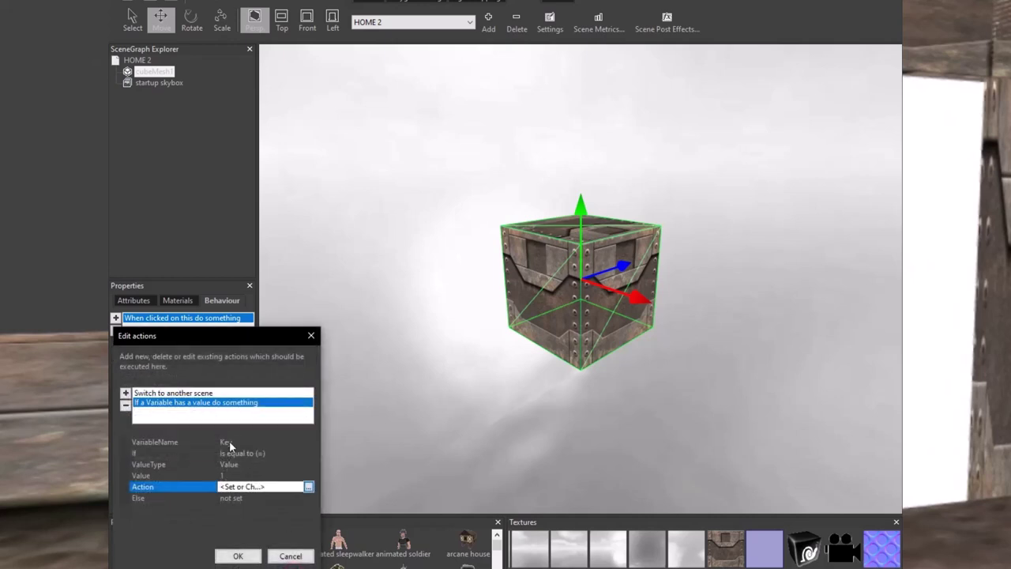
# - Remove the variable condition from the cube's click actions and cancel the edit
pyautogui.click(125, 406)
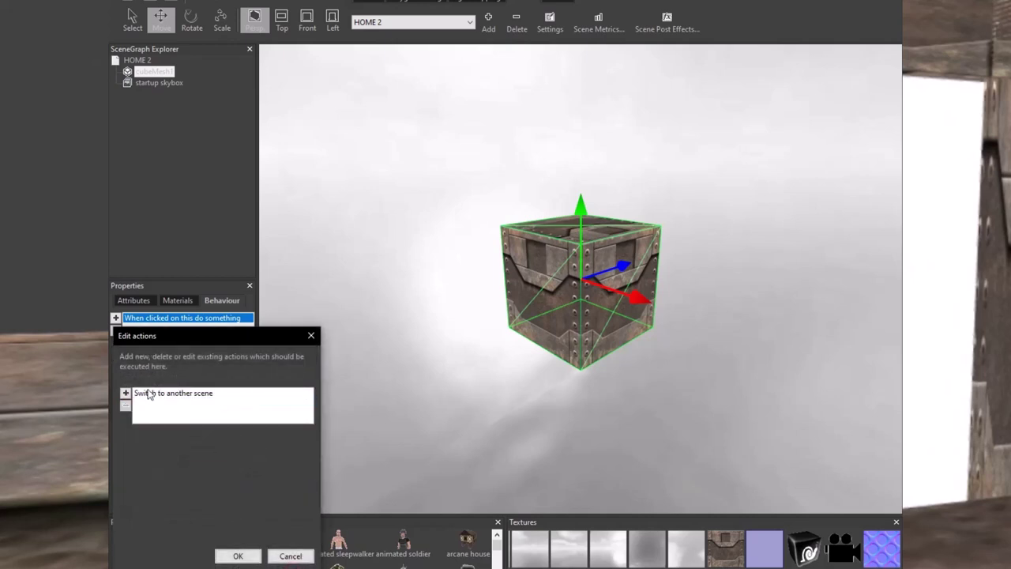
pyautogui.click(149, 395)
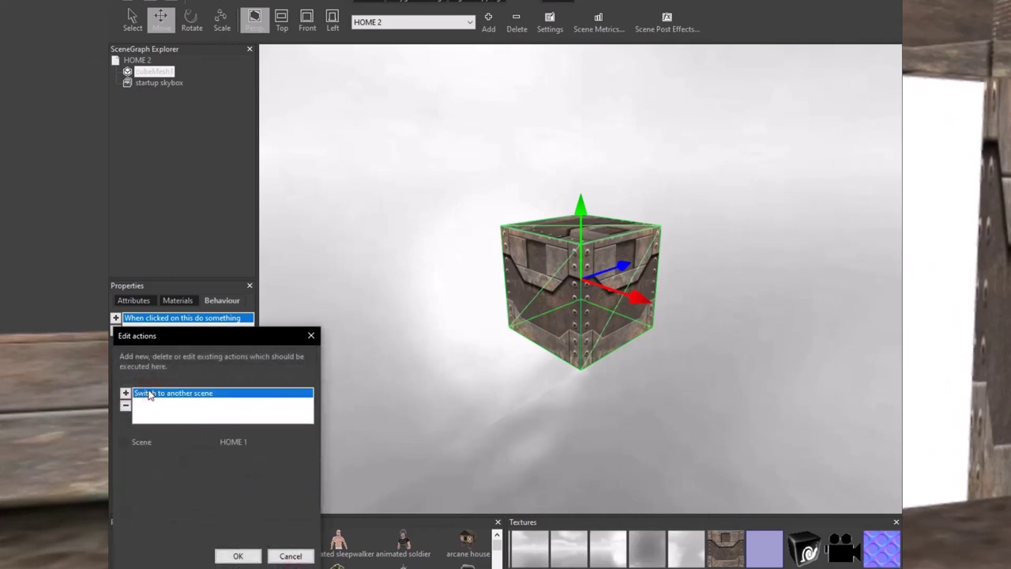
pyautogui.click(289, 557)
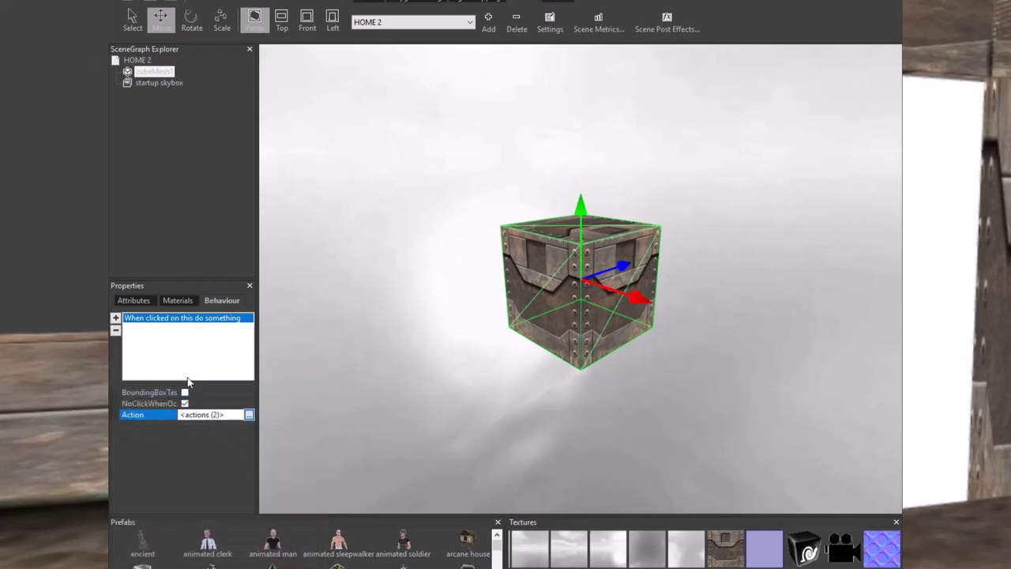
# - Review the cube's scene-switch and Key variable click actions, including the action list nested in the Key condition
pyautogui.click(249, 414)
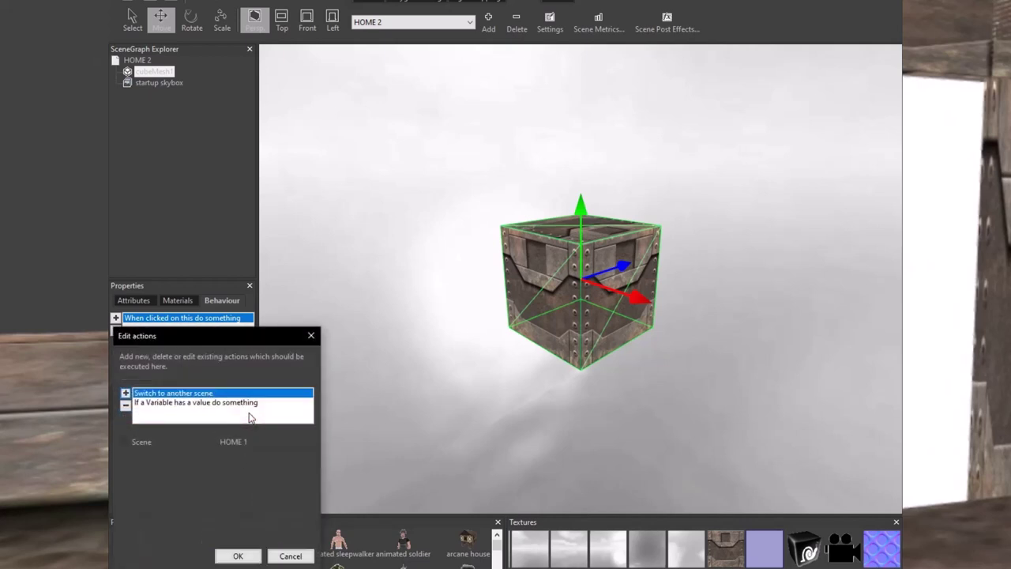
pyautogui.click(215, 404)
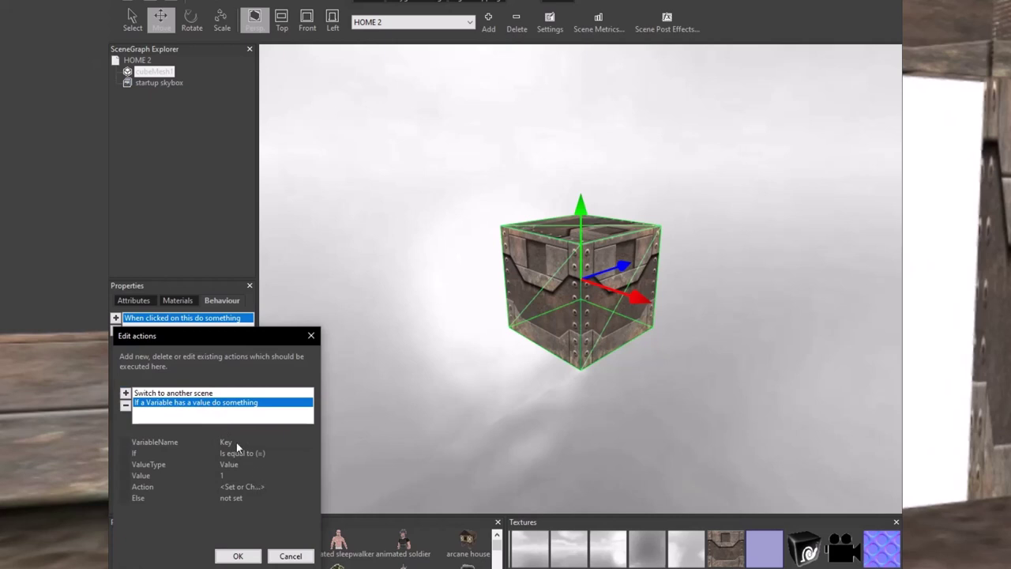
pyautogui.click(197, 394)
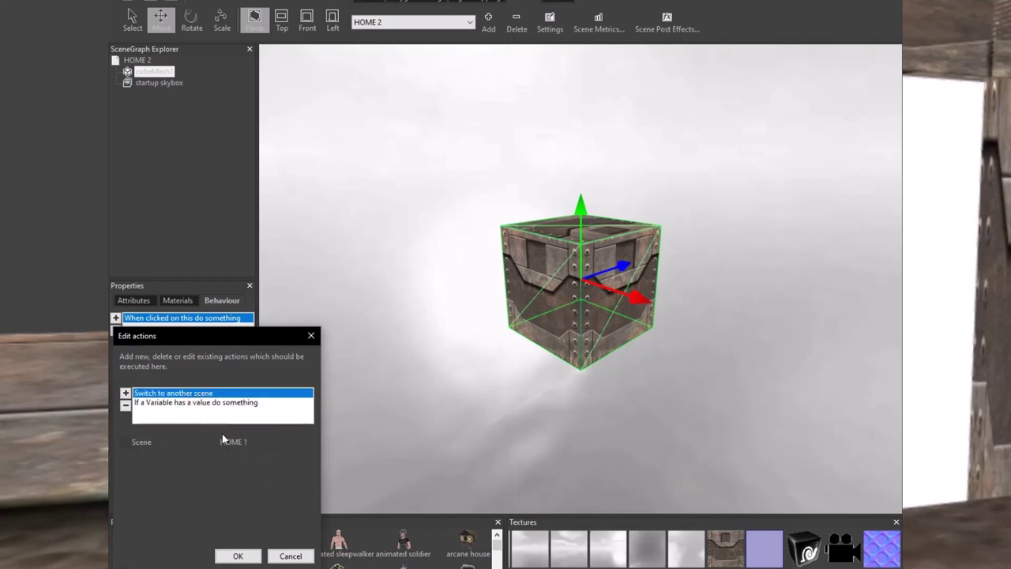
pyautogui.click(192, 404)
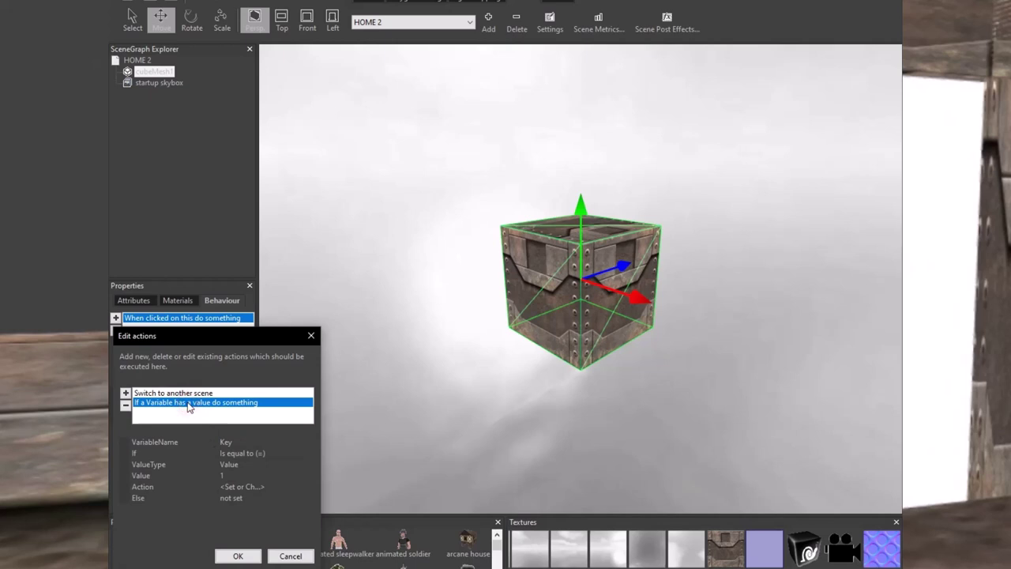
pyautogui.click(246, 487)
pyautogui.click(308, 488)
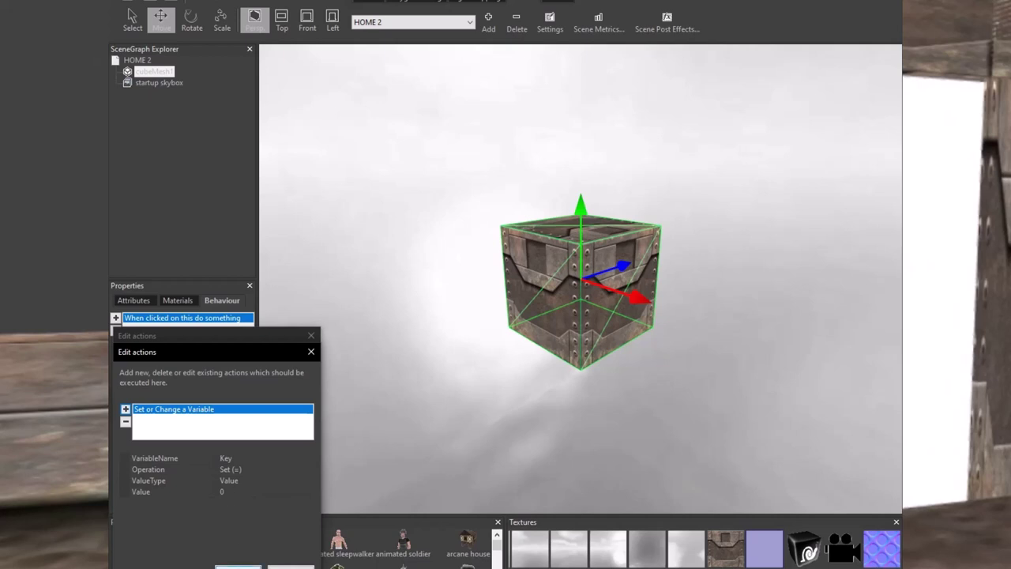
# - Try adding a nested Hide or unhide a scene node action set to Make Visible, and discard the edits to the cube's actions
pyautogui.click(126, 409)
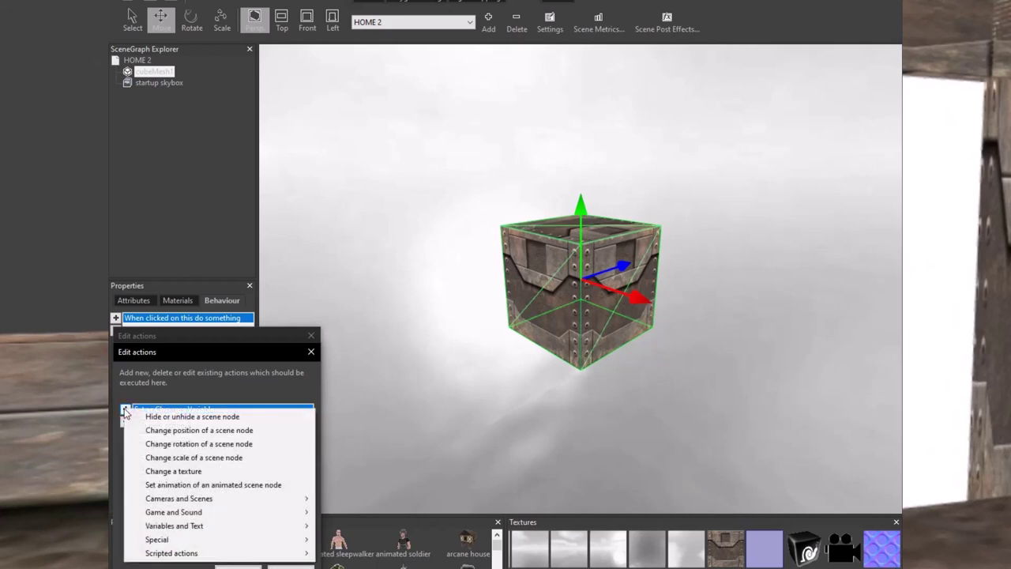
pyautogui.moveTo(180, 526)
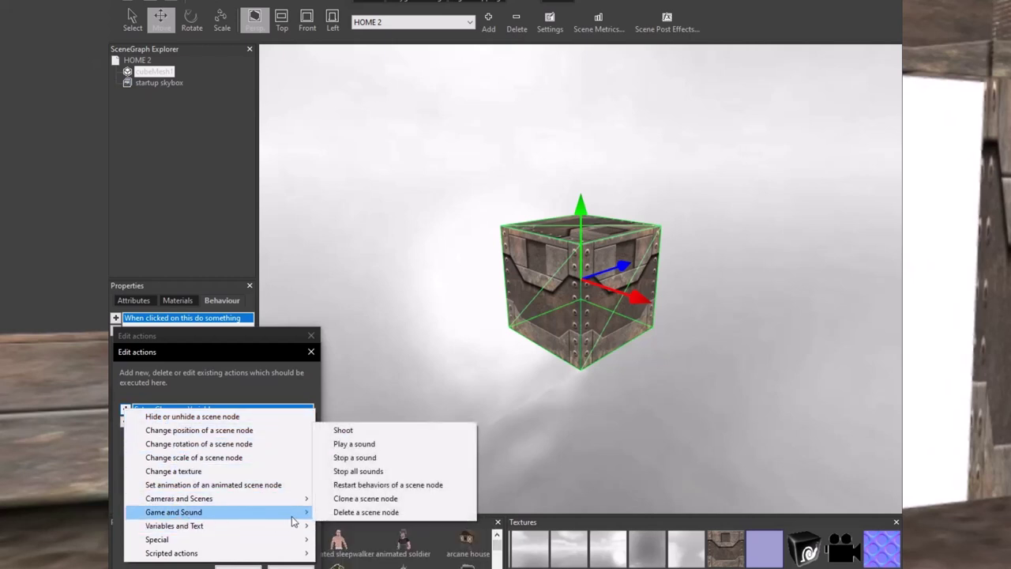
pyautogui.click(215, 419)
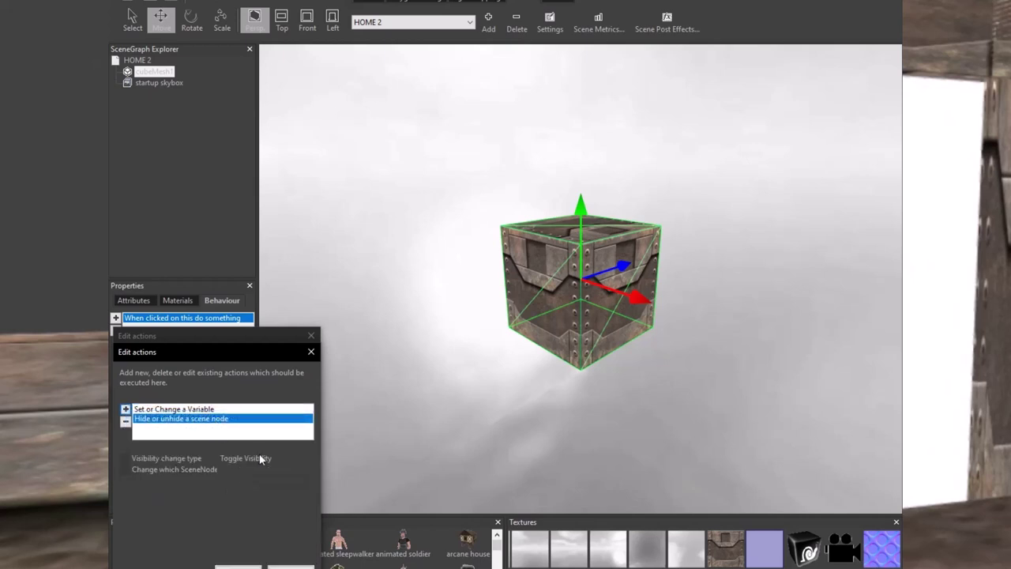
pyautogui.click(261, 459)
pyautogui.click(307, 457)
pyautogui.click(300, 479)
pyautogui.click(261, 469)
pyautogui.click(308, 470)
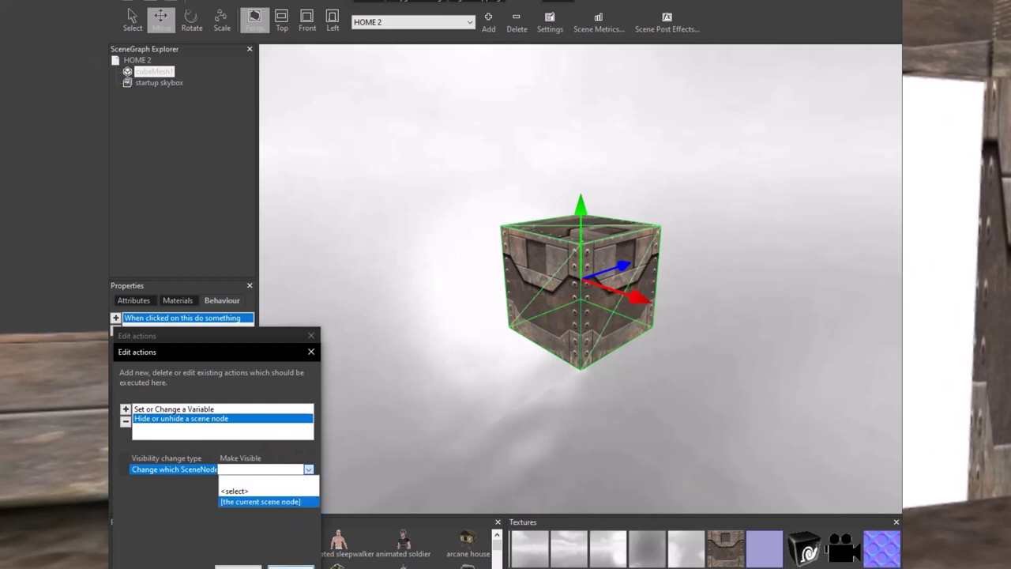
pyautogui.click(291, 567)
pyautogui.click(177, 121)
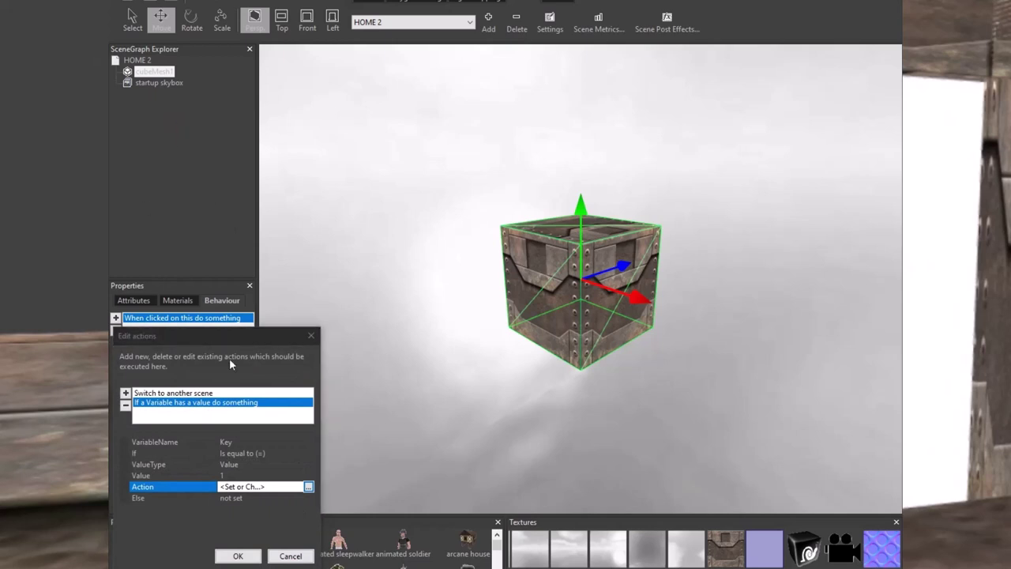
pyautogui.click(285, 558)
pyautogui.click(176, 93)
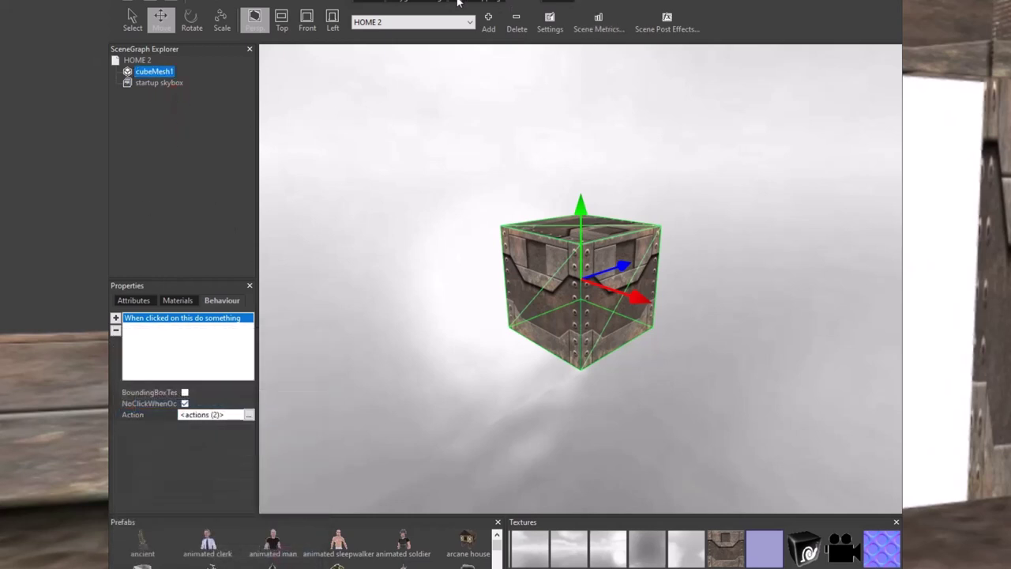
# - Try adding a 2D overlay to the HOME 2 scene in the corner of the view, and undo it
pyautogui.click(375, 3)
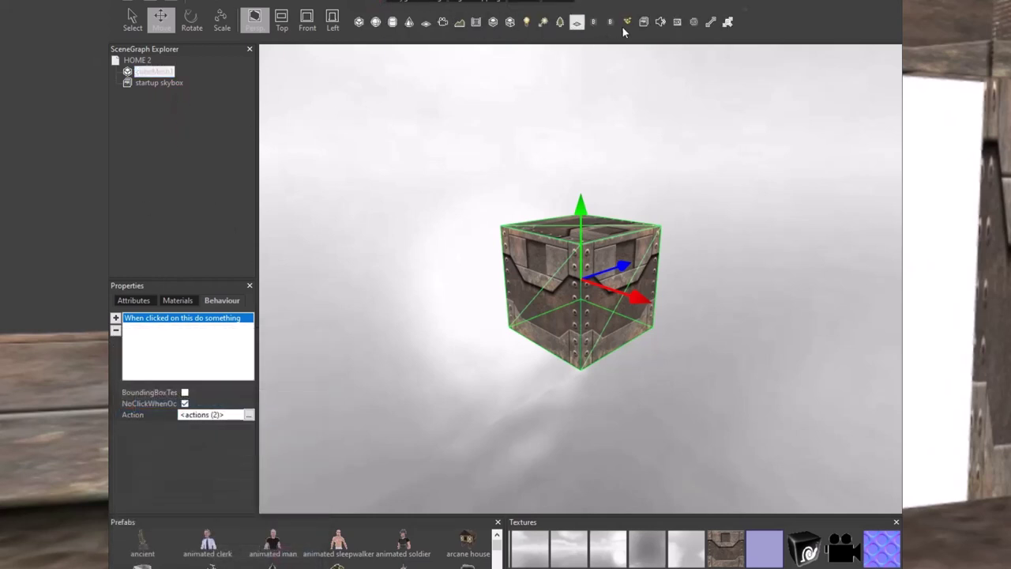
pyautogui.click(677, 22)
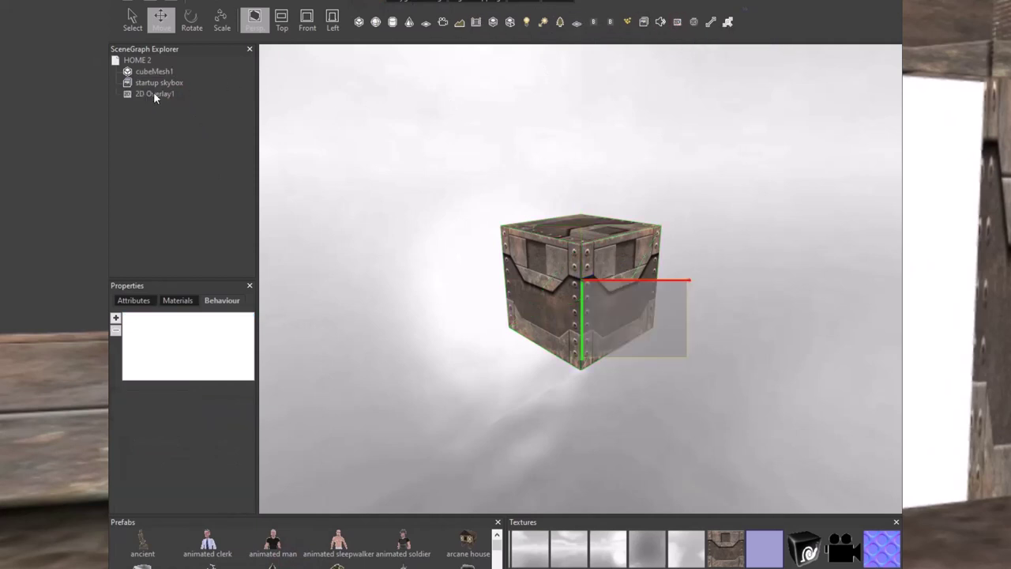
pyautogui.moveTo(607, 280); pyautogui.dragTo(290, 54)
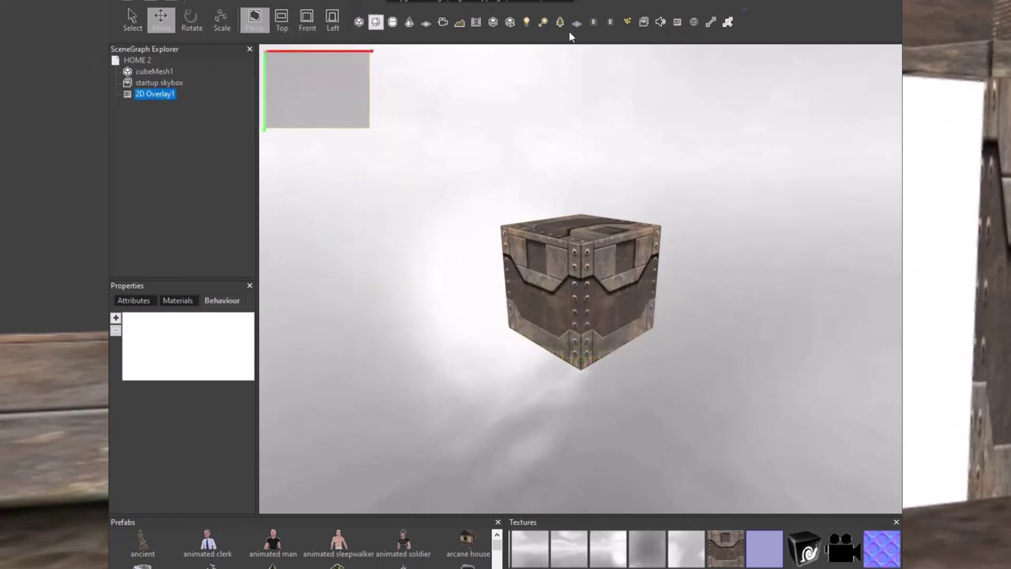
pyautogui.click(197, 2)
pyautogui.click(197, 2)
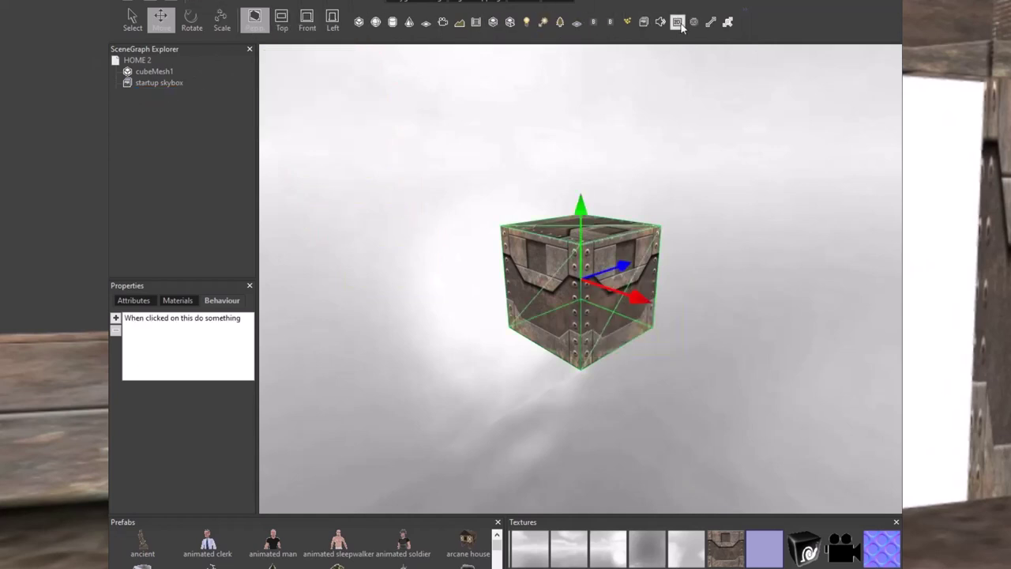
# - Insert a billboard into the HOME 2 scene and position it inside the cube with its upper edge slightly above the cube
pyautogui.click(594, 22)
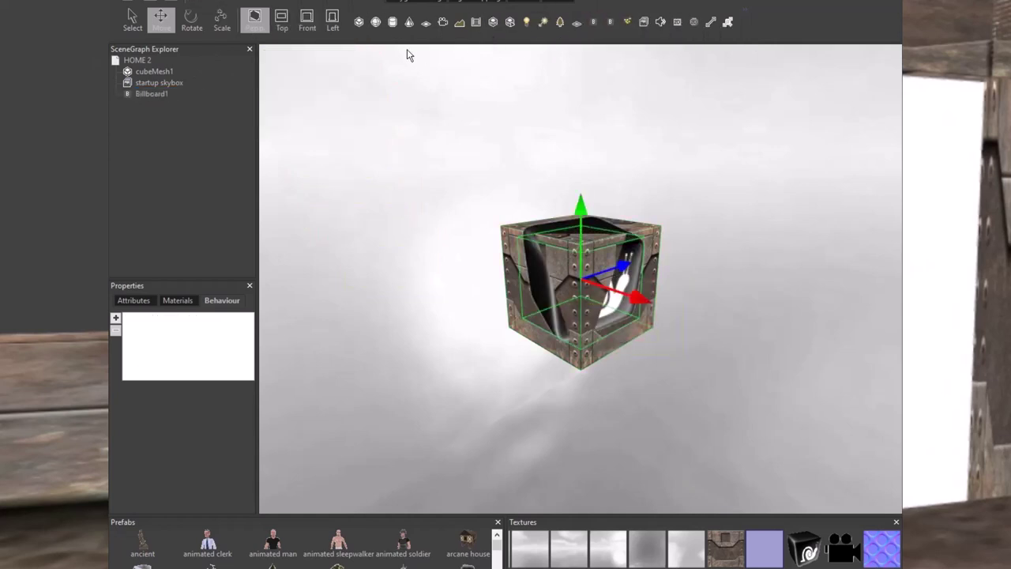
pyautogui.scroll(2, 525, 248)
pyautogui.moveTo(579, 210); pyautogui.dragTo(581, 86)
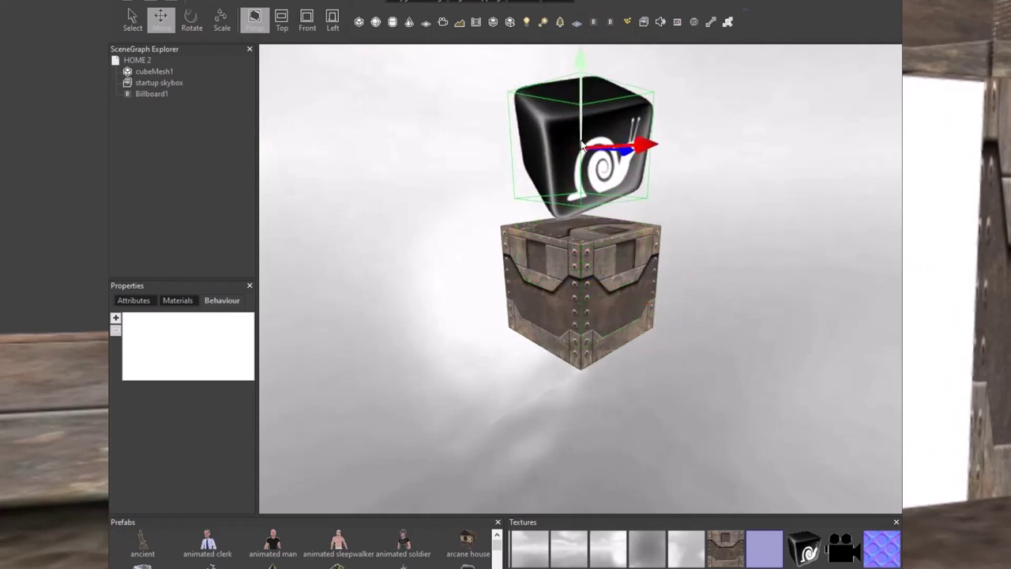
pyautogui.rightClick(149, 96)
pyautogui.moveTo(182, 149)
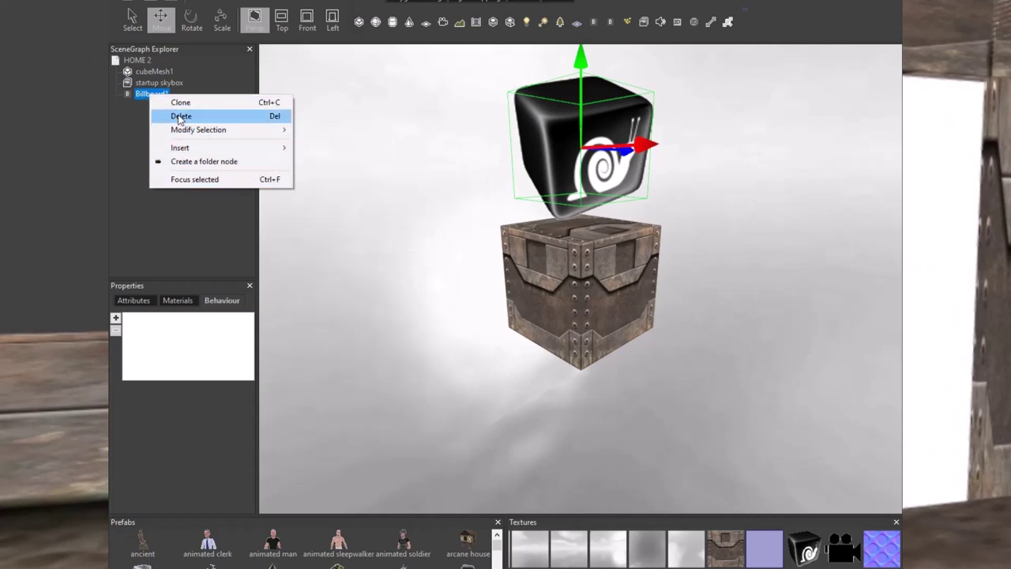
pyautogui.moveTo(583, 61); pyautogui.dragTo(576, 140)
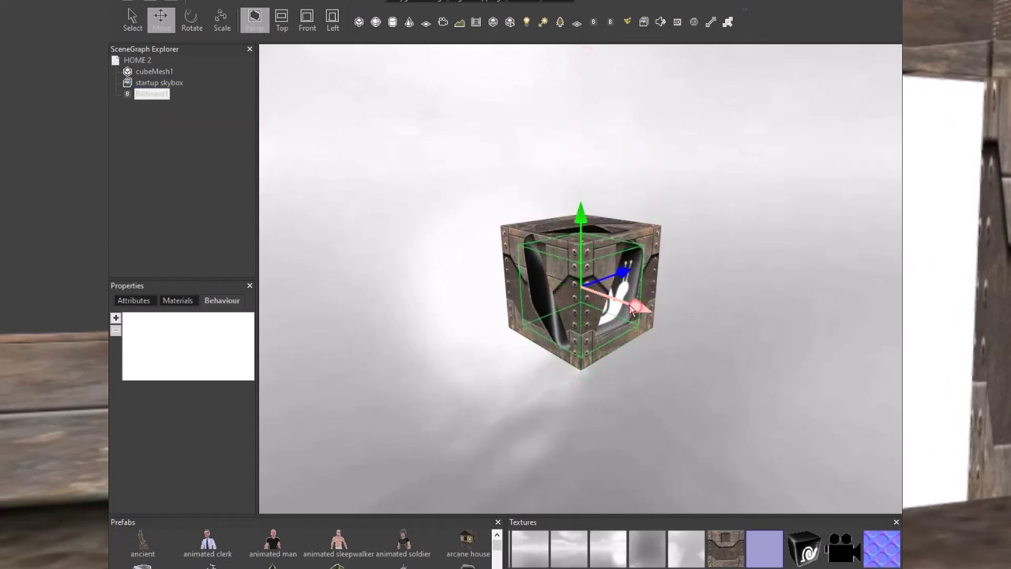
pyautogui.moveTo(633, 308)
pyautogui.mouseDown()
pyautogui.moveTo(618, 276)
pyautogui.moveTo(627, 271)
pyautogui.moveTo(636, 290)
pyautogui.mouseUp()
pyautogui.moveTo(581, 204); pyautogui.dragTo(579, 193)
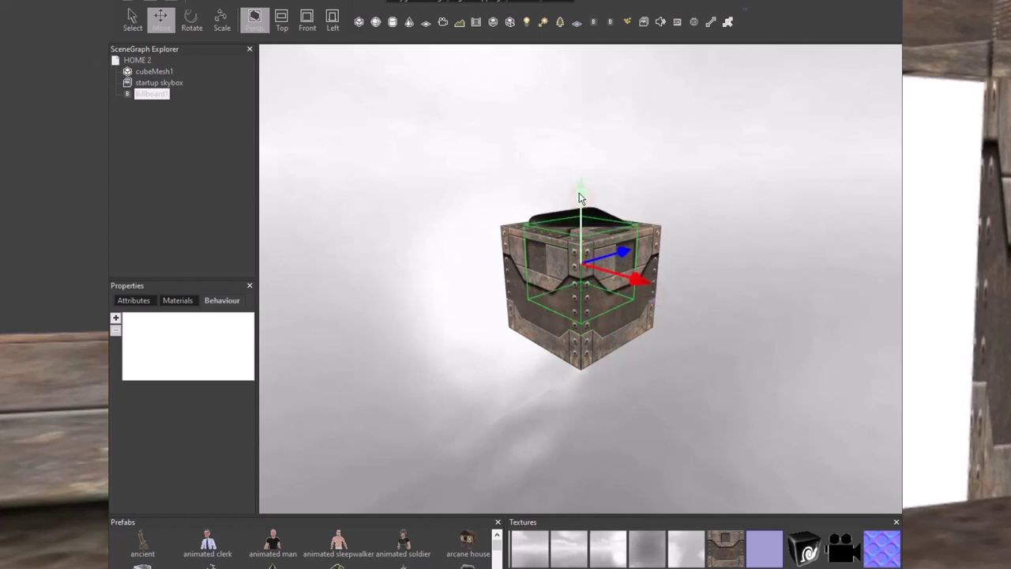
# - Make the billboard inside the cube invisible and rename it Key1
pyautogui.click(156, 96)
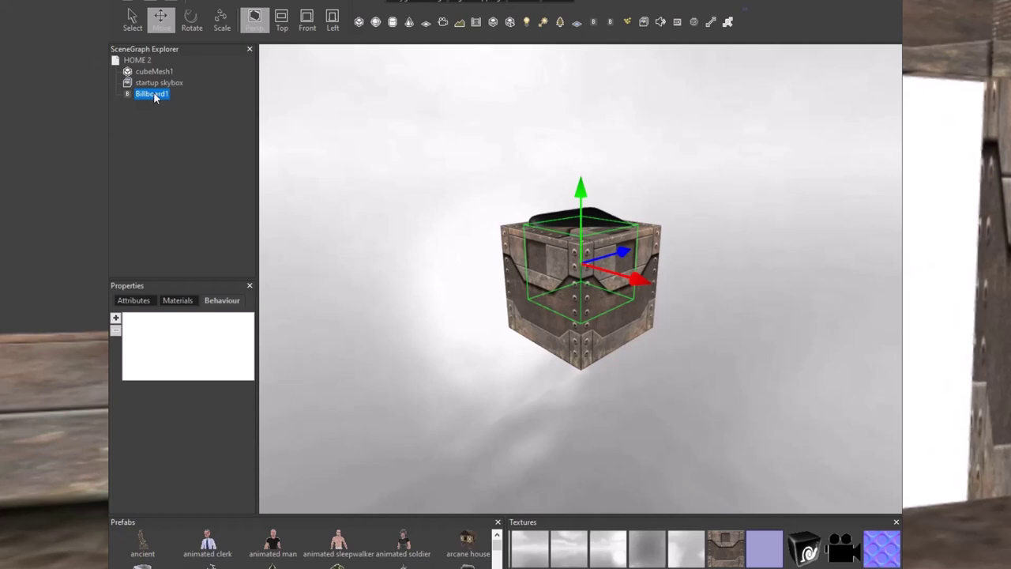
pyautogui.click(137, 305)
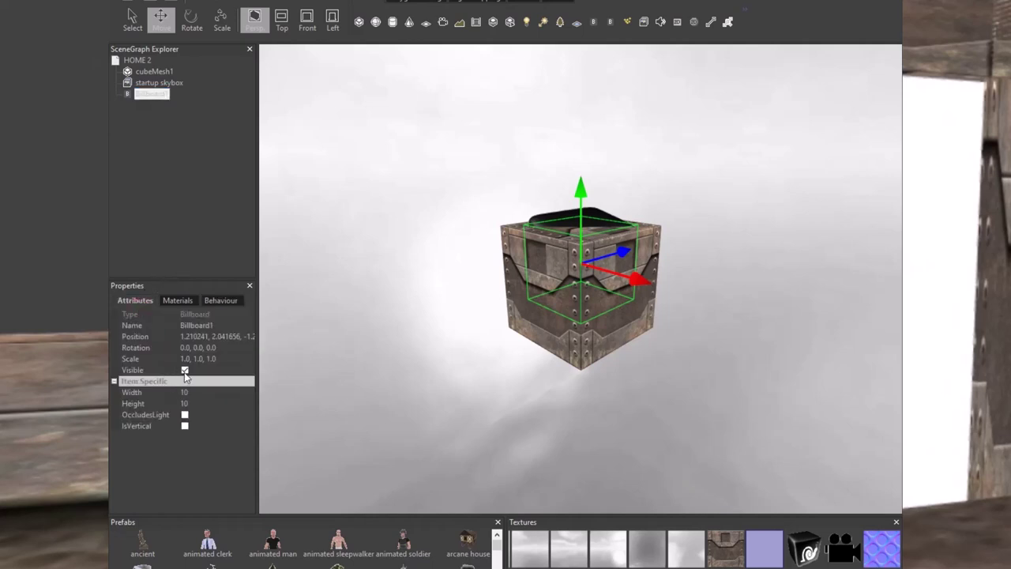
pyautogui.click(185, 370)
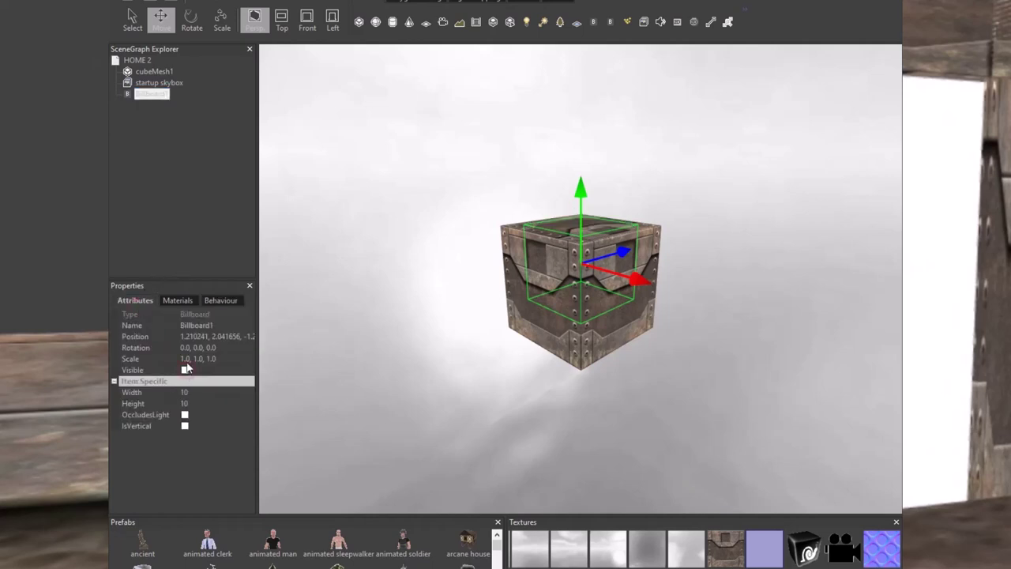
pyautogui.click(211, 301)
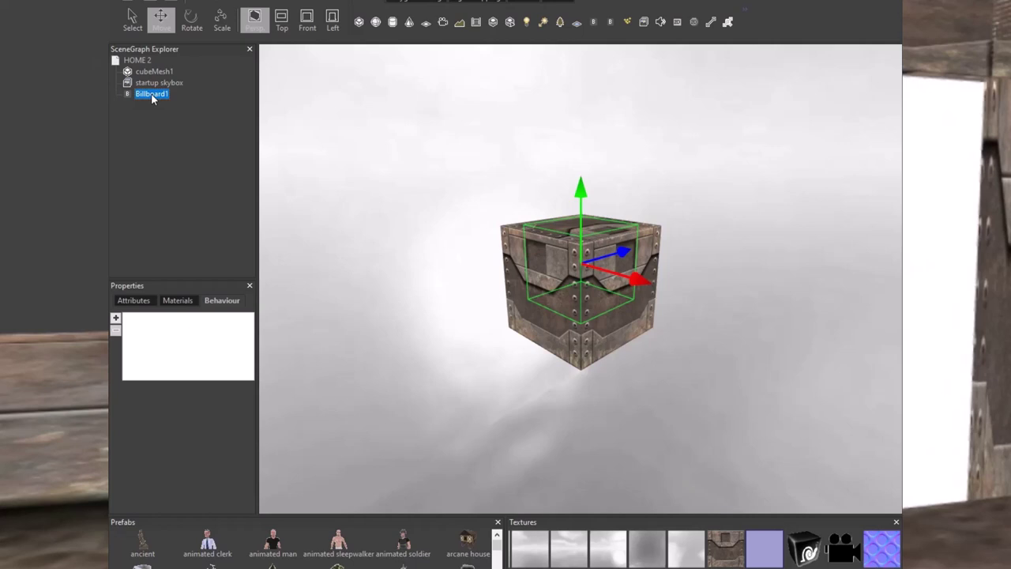
pyautogui.click(135, 301)
pyautogui.click(202, 325)
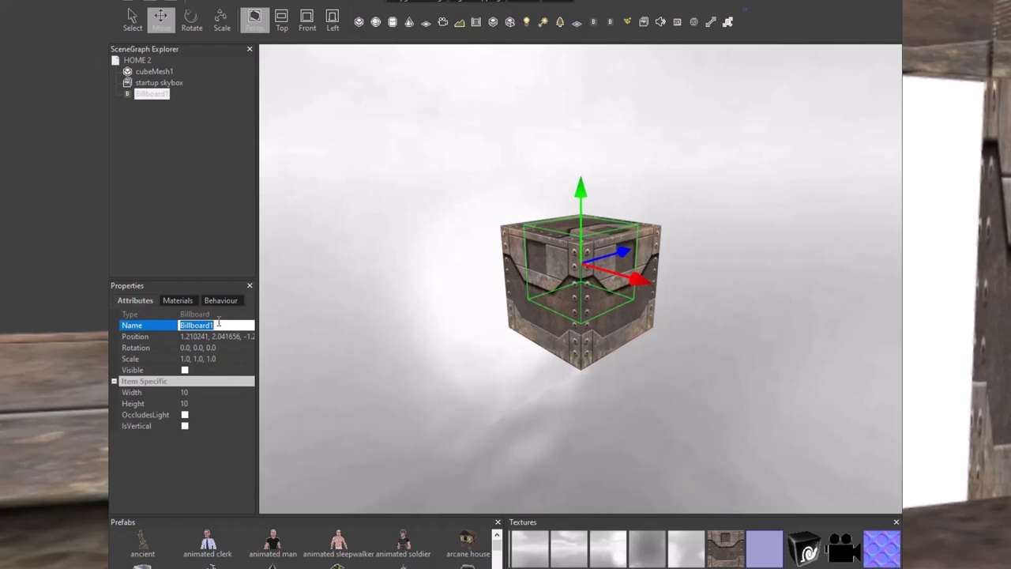
pyautogui.write('K')
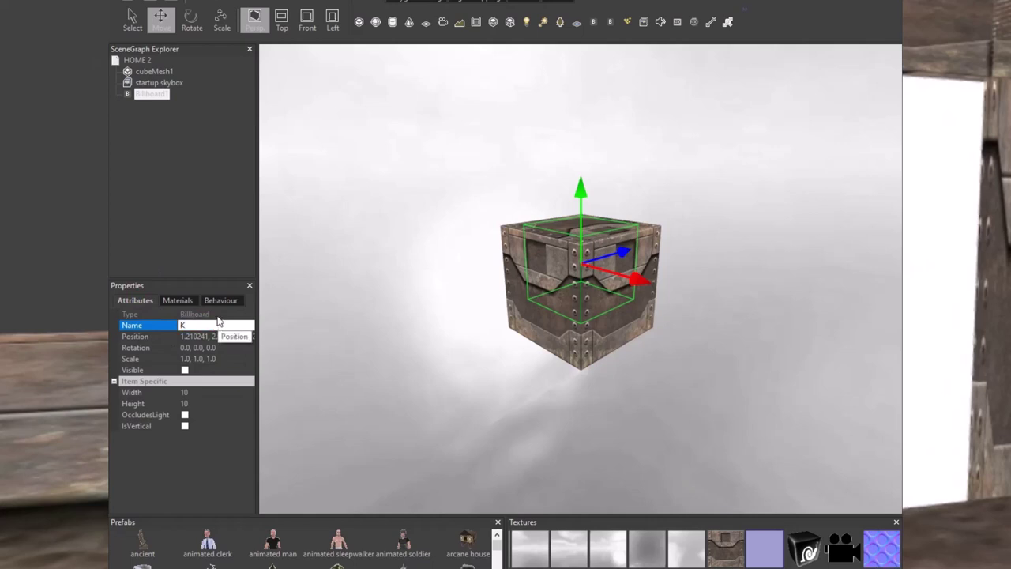
pyautogui.write('ey1')
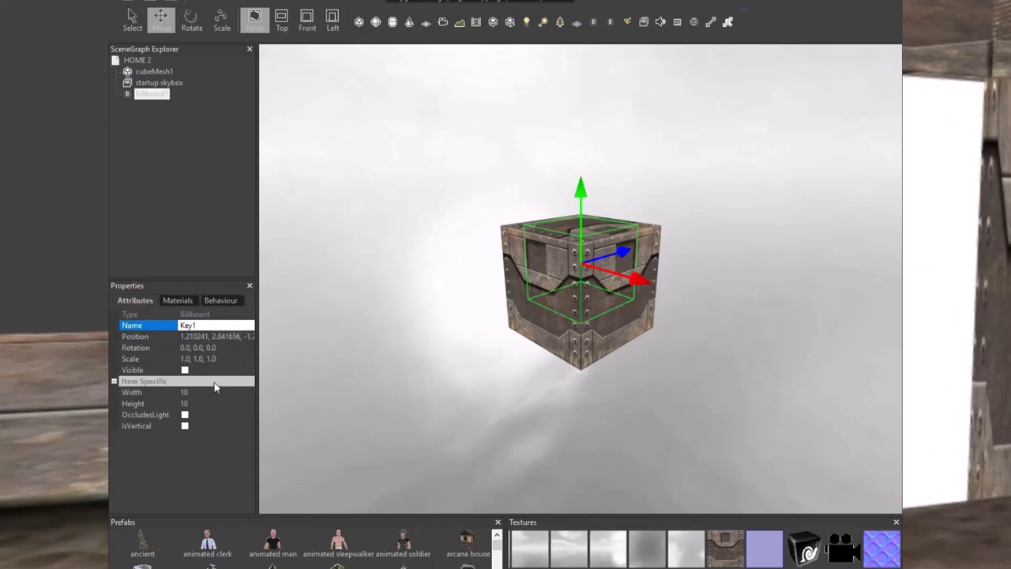
pyautogui.press('Return')
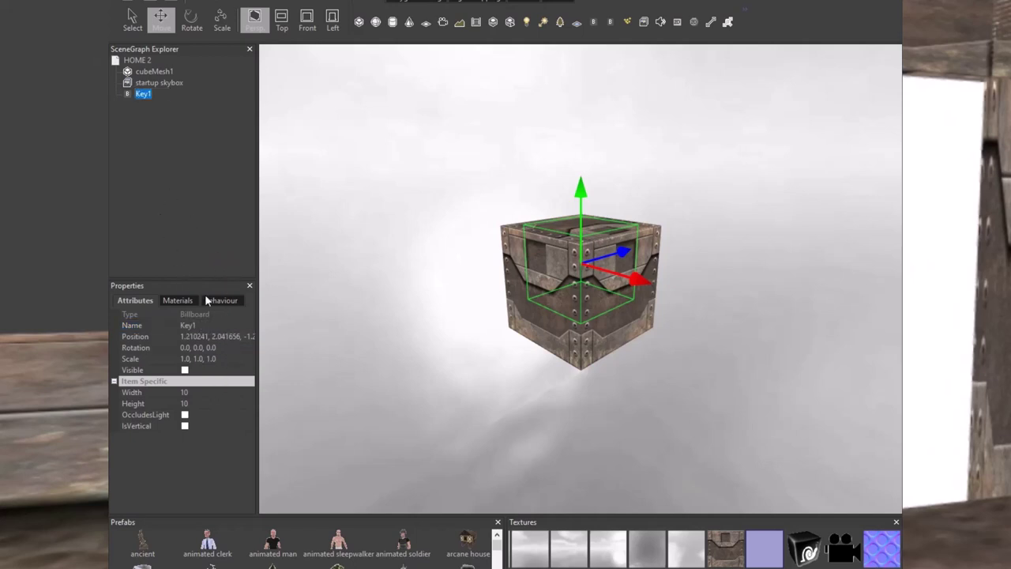
# - Open the nested action list of the Key variable condition in the click behaviour of cubeMesh1
pyautogui.click(158, 73)
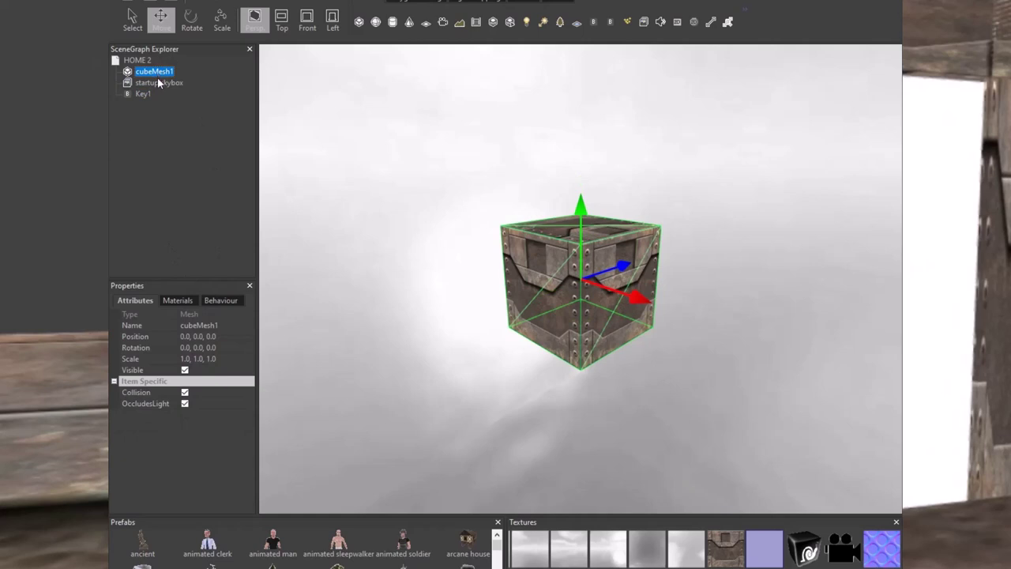
pyautogui.click(219, 300)
pyautogui.click(220, 319)
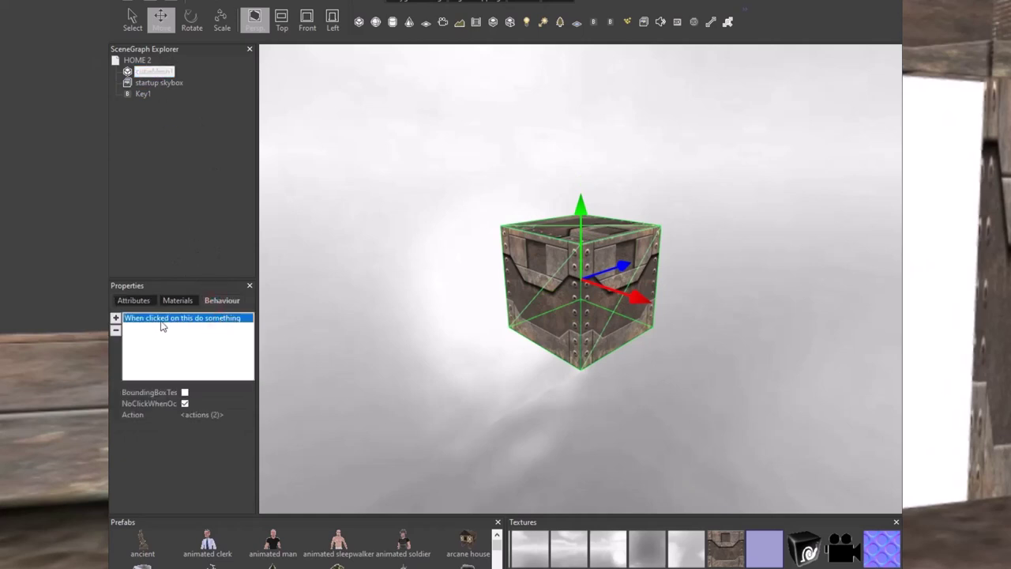
pyautogui.click(237, 415)
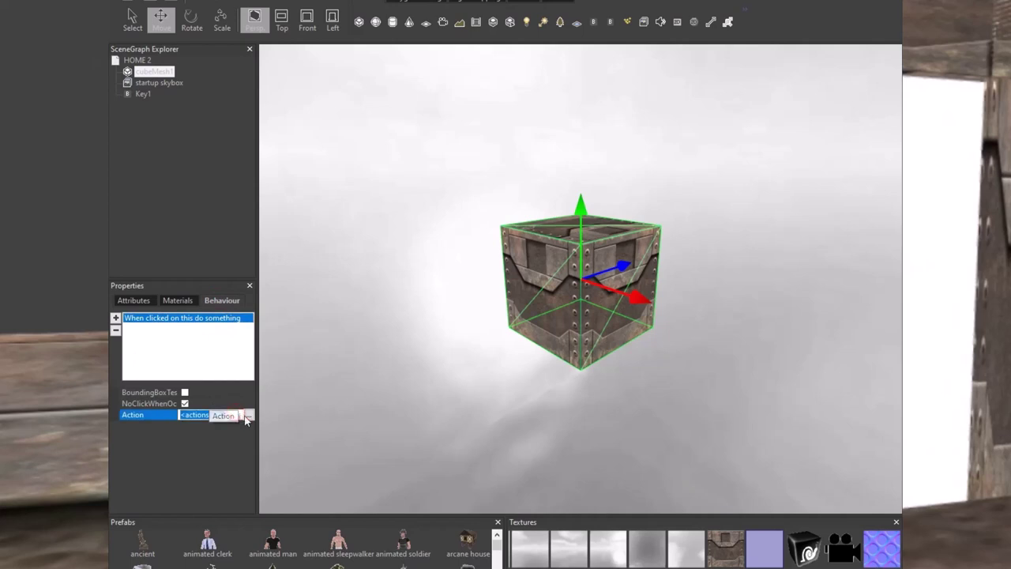
pyautogui.click(248, 414)
pyautogui.click(175, 403)
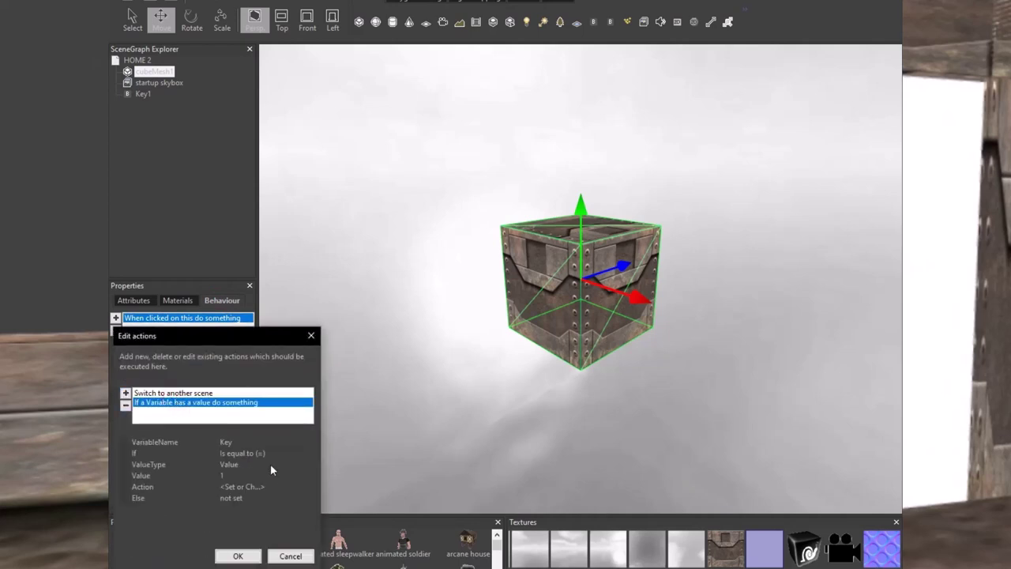
pyautogui.click(277, 488)
pyautogui.click(311, 487)
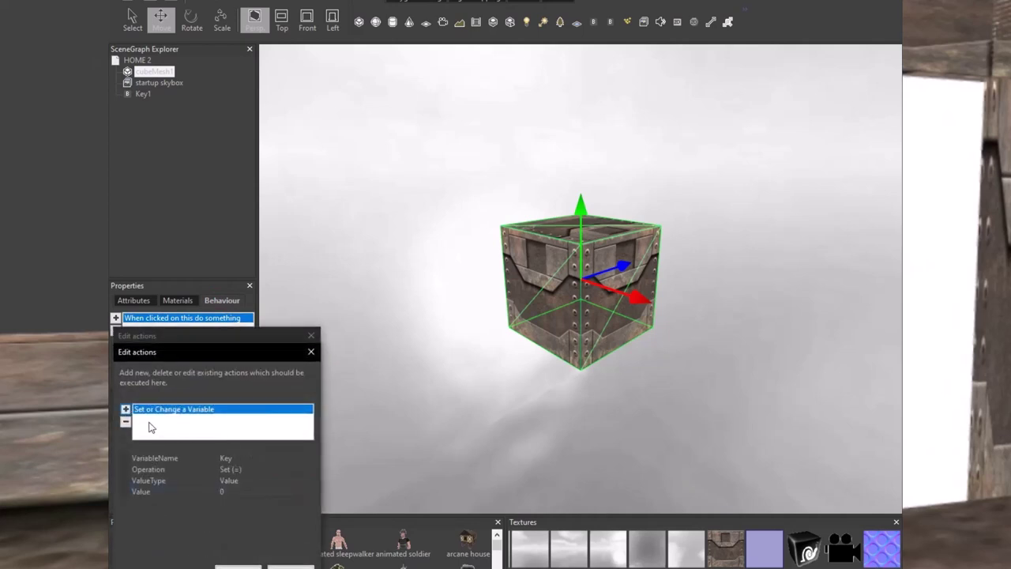
# - Add a nested Hide or unhide a scene node action that toggles the visibility of Key1, and save the cube's click actions
pyautogui.click(125, 415)
pyautogui.click(190, 417)
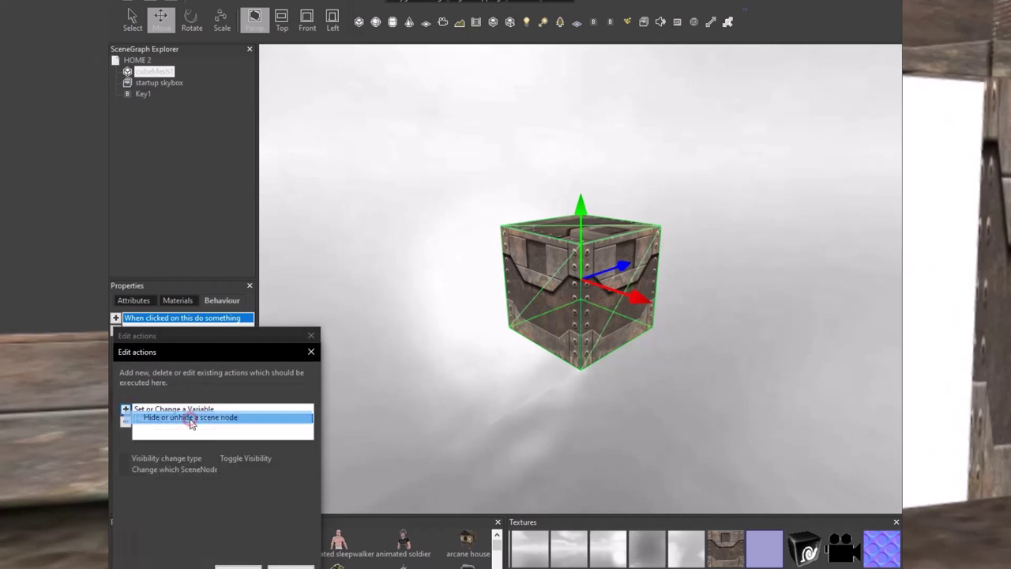
pyautogui.click(309, 469)
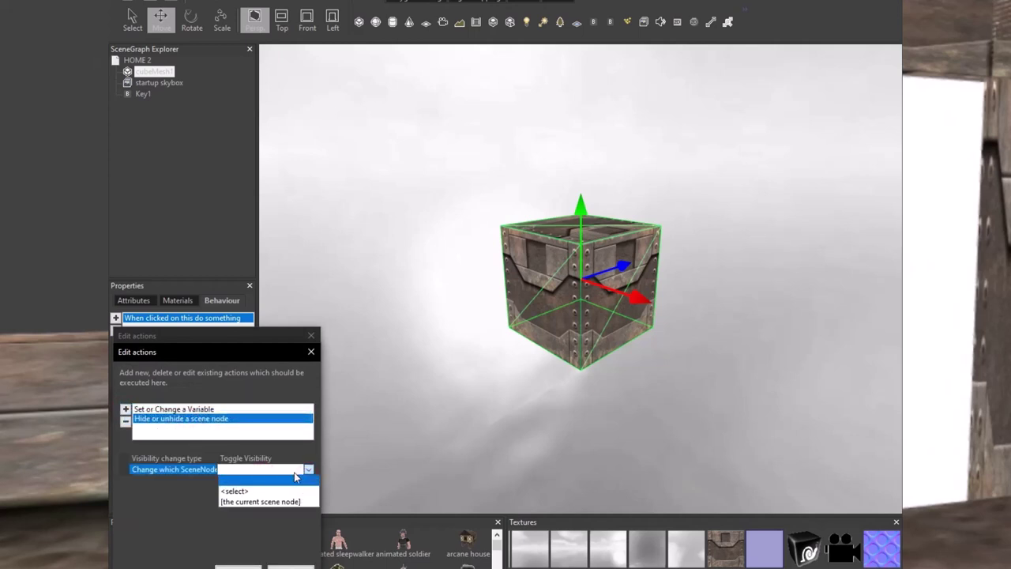
pyautogui.click(265, 492)
pyautogui.click(202, 457)
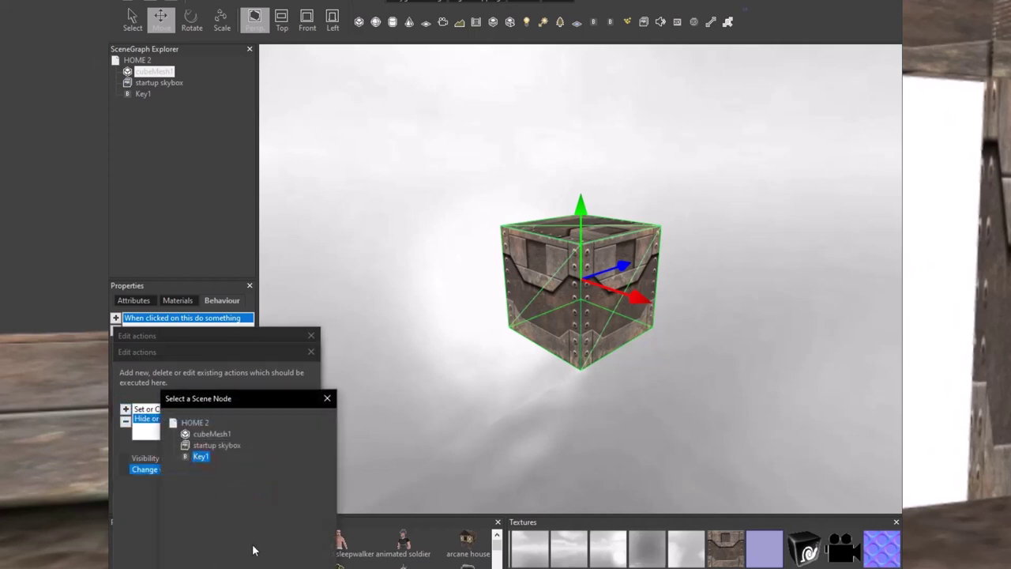
pyautogui.press('Return')
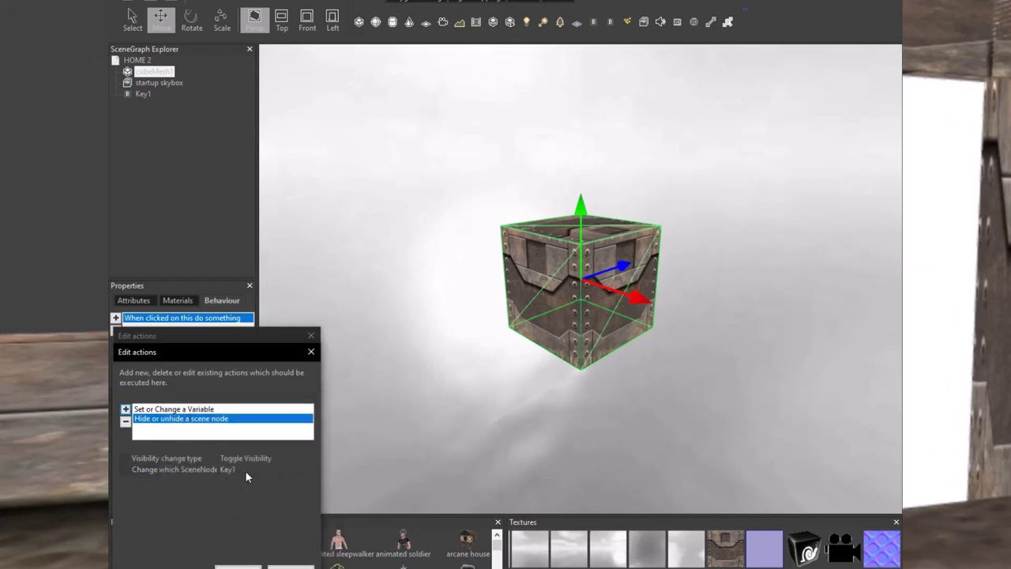
pyautogui.click(241, 568)
pyautogui.click(238, 556)
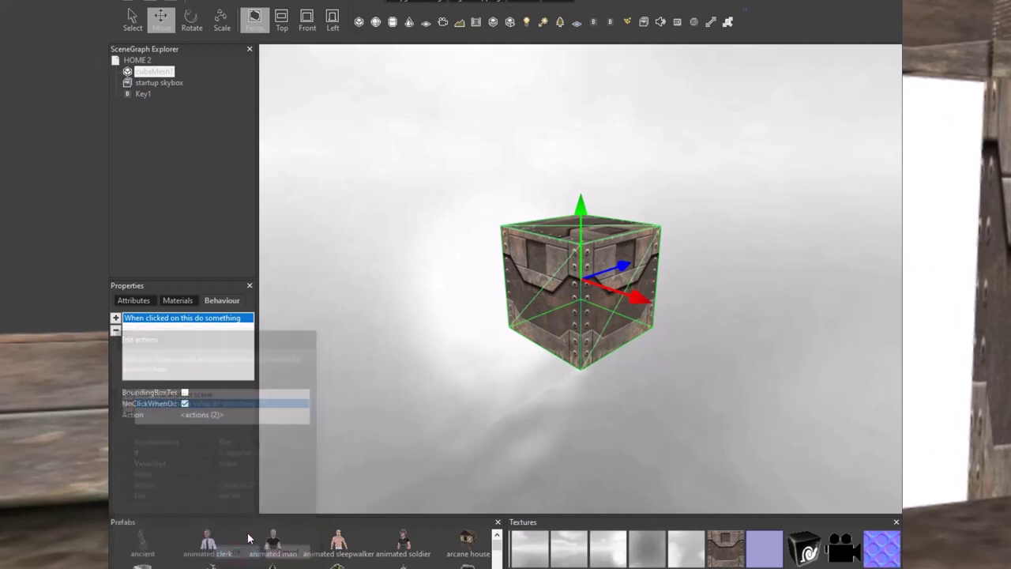